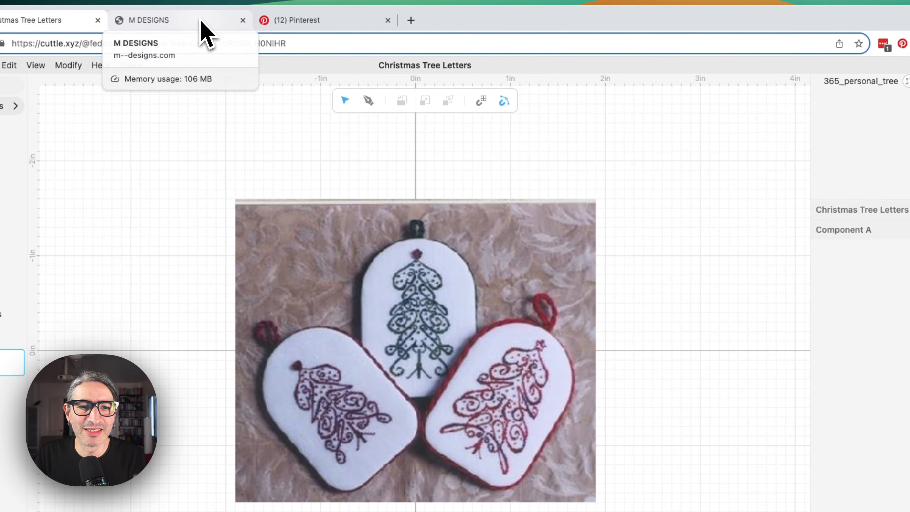
Browse the M Designs personalized tree ornaments page for reference examples.
left_click(200, 26)
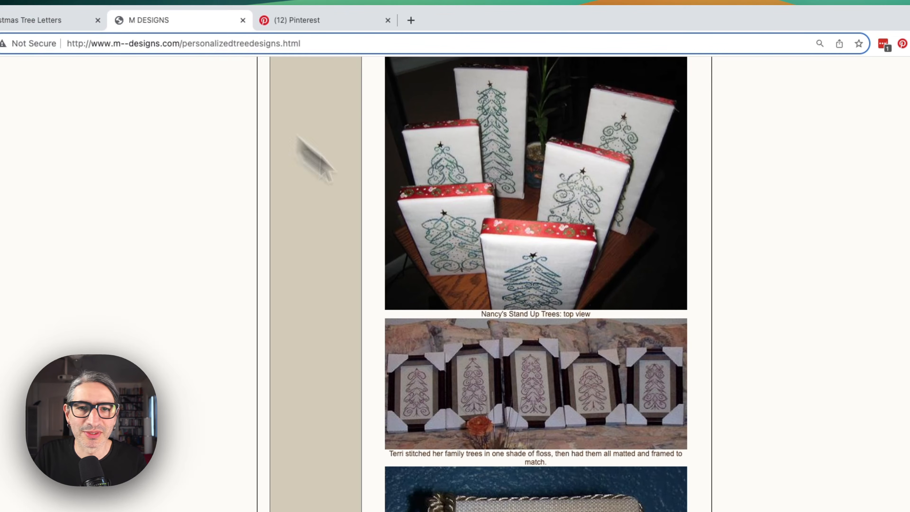
scroll(619, 301, "down", 10)
scroll(617, 297, "up", 15)
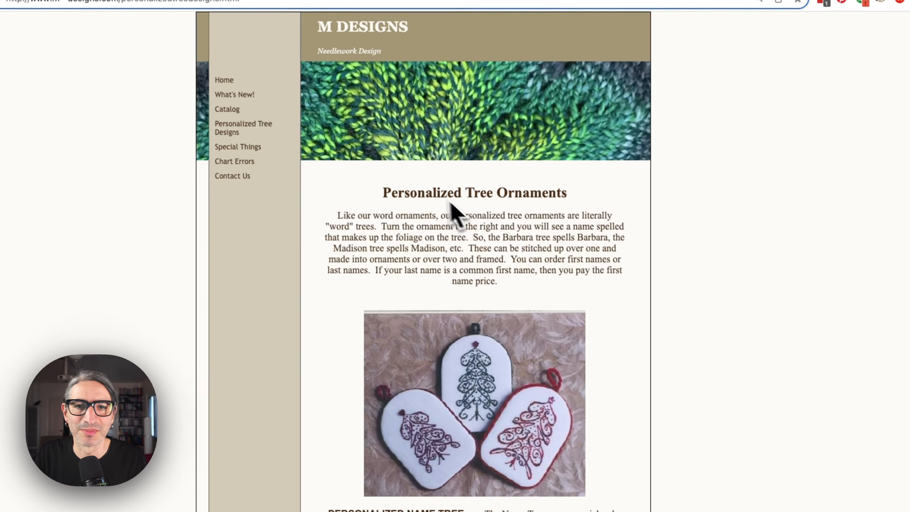
scroll(587, 315, "down", 2)
scroll(540, 235, "down", 3)
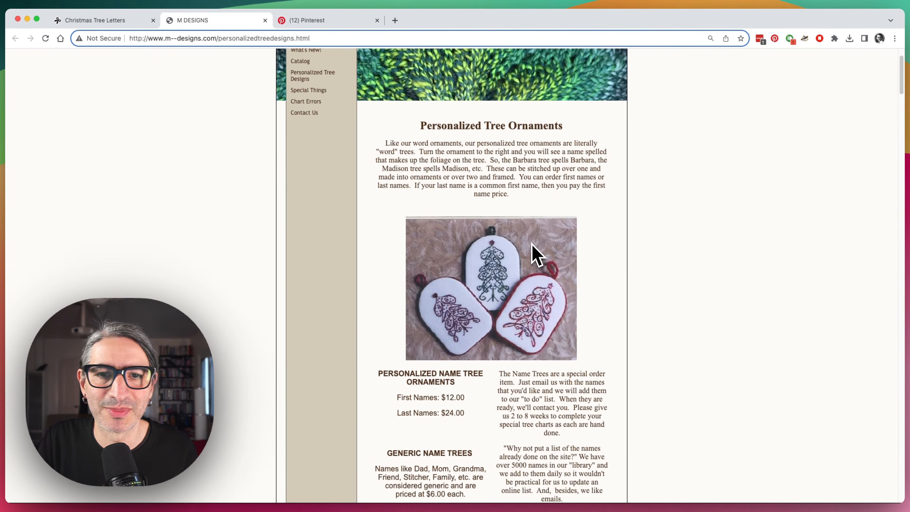
scroll(534, 252, "down", 3)
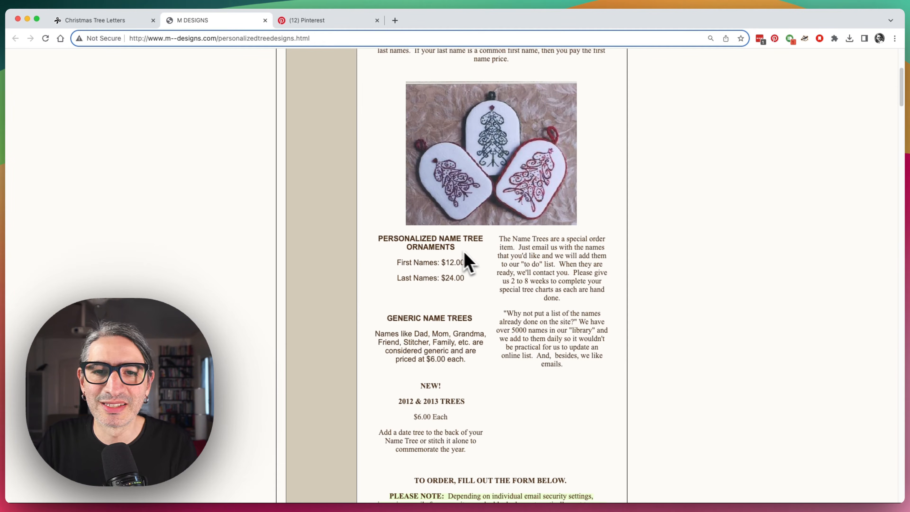
scroll(483, 258, "down", 2)
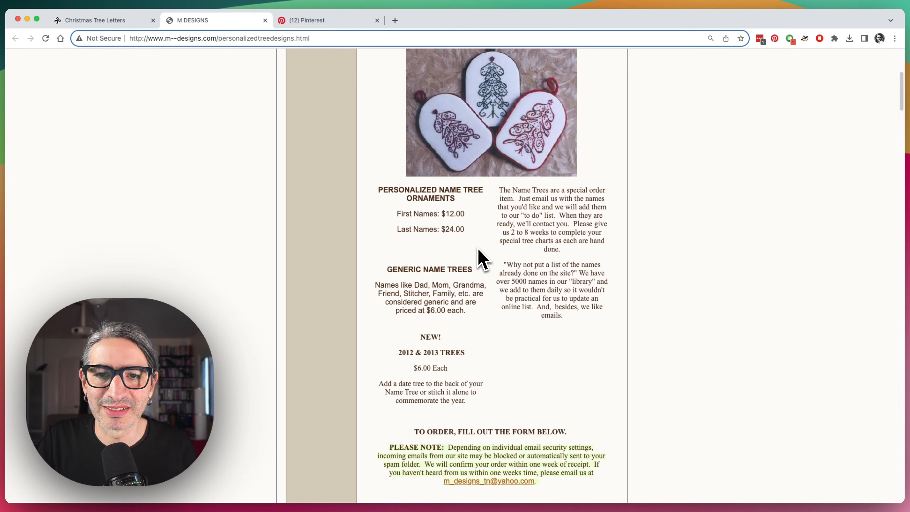
scroll(483, 255, "down", 15)
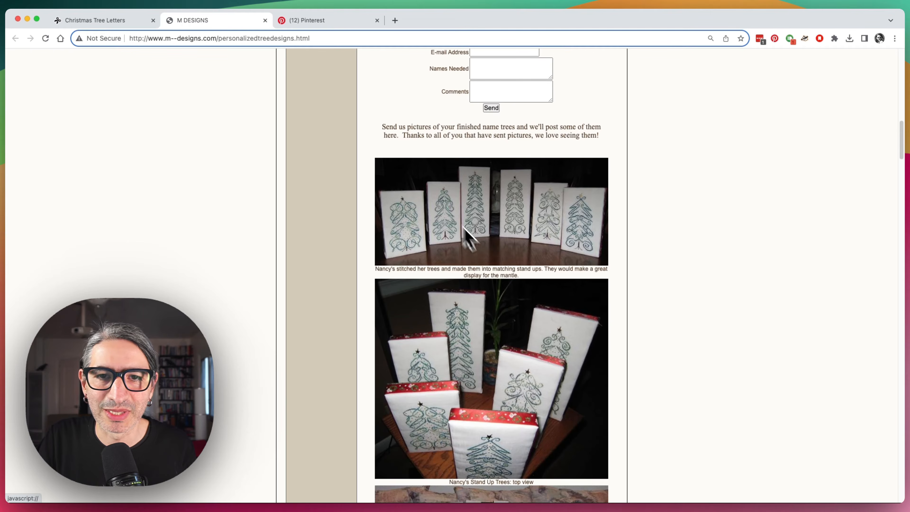
scroll(448, 216, "down", 14)
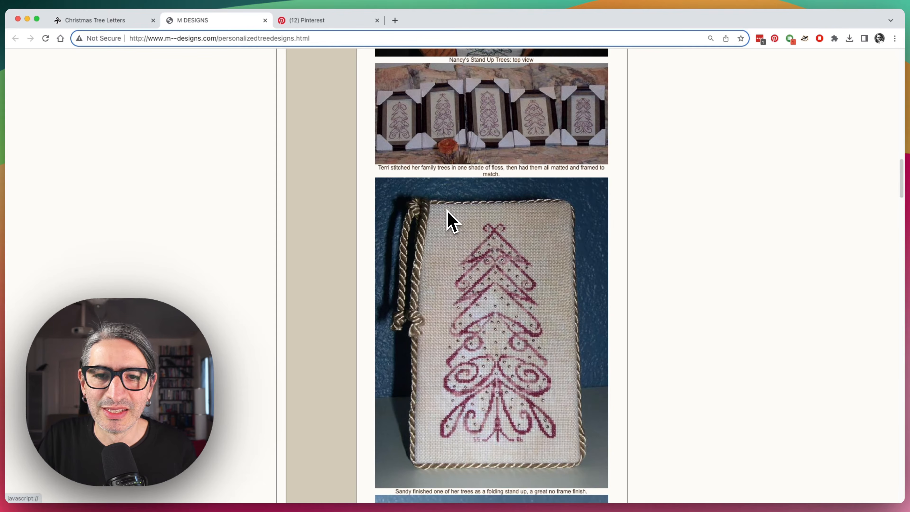
scroll(448, 215, "down", 1)
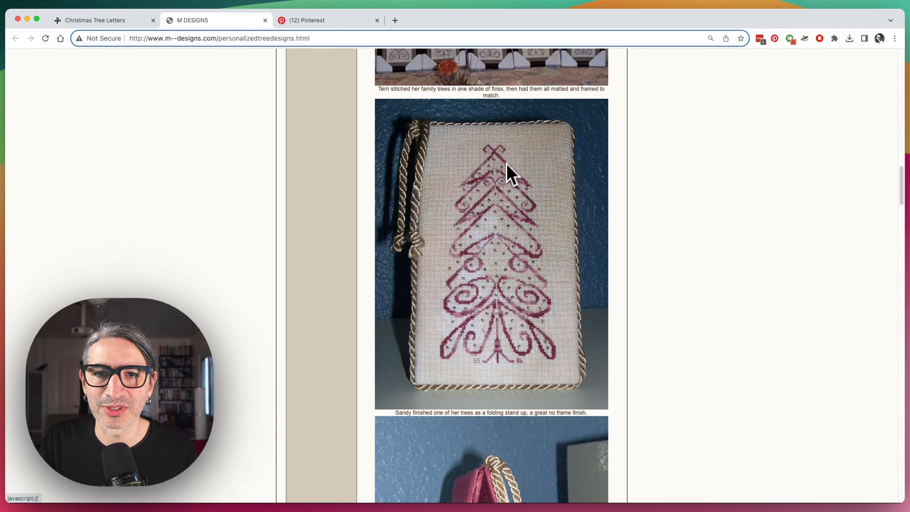
Examine the tree ornament chart pins on Pinterest for pattern reference.
left_click(328, 22)
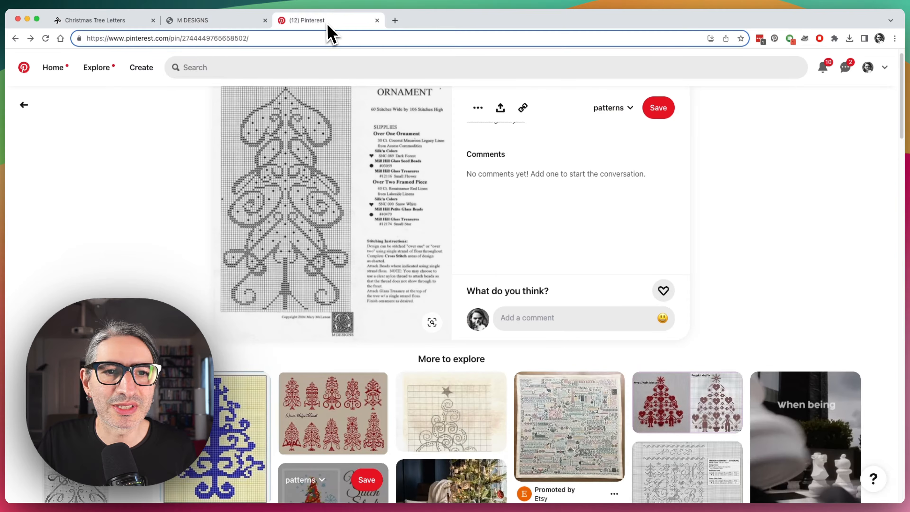
scroll(315, 229, "down", 1)
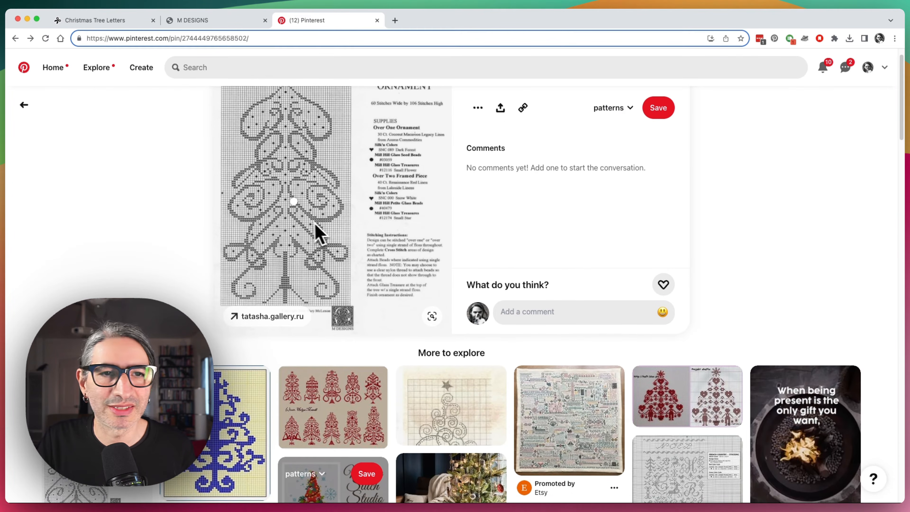
scroll(303, 216, "up", 2)
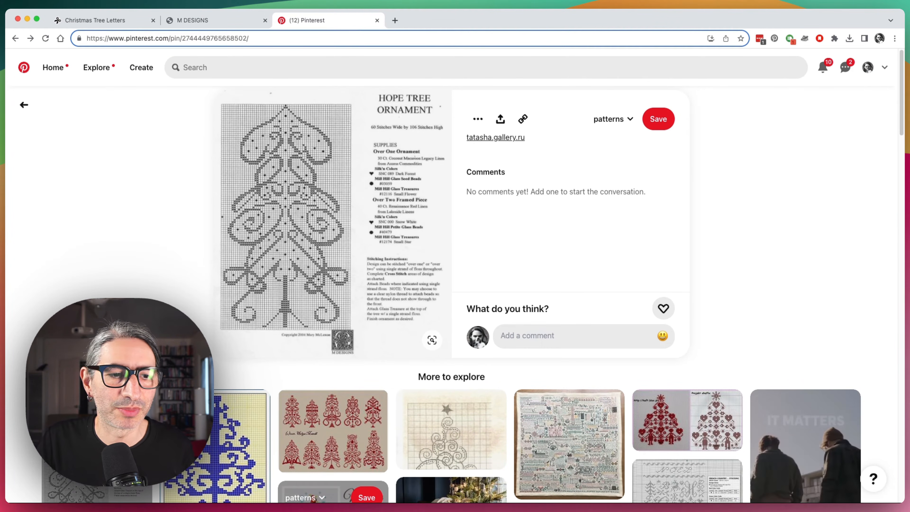
left_click(108, 434)
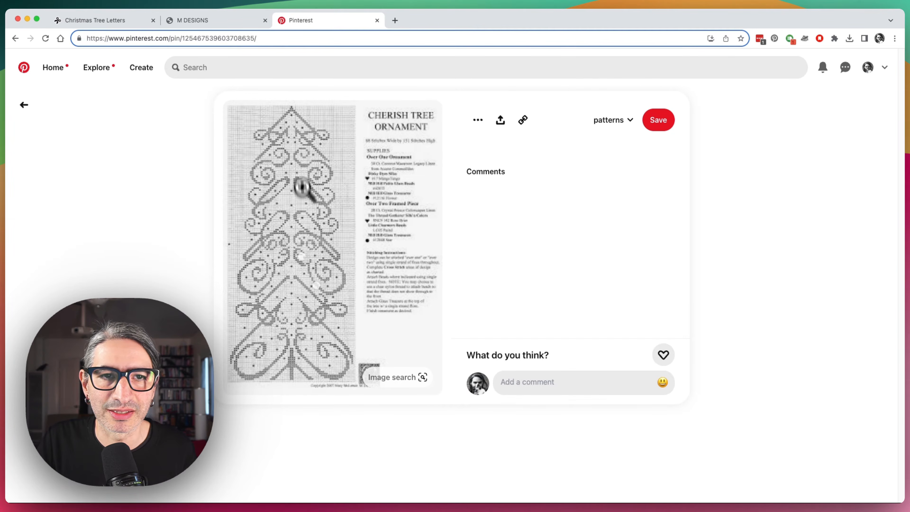
scroll(337, 189, "down", 1)
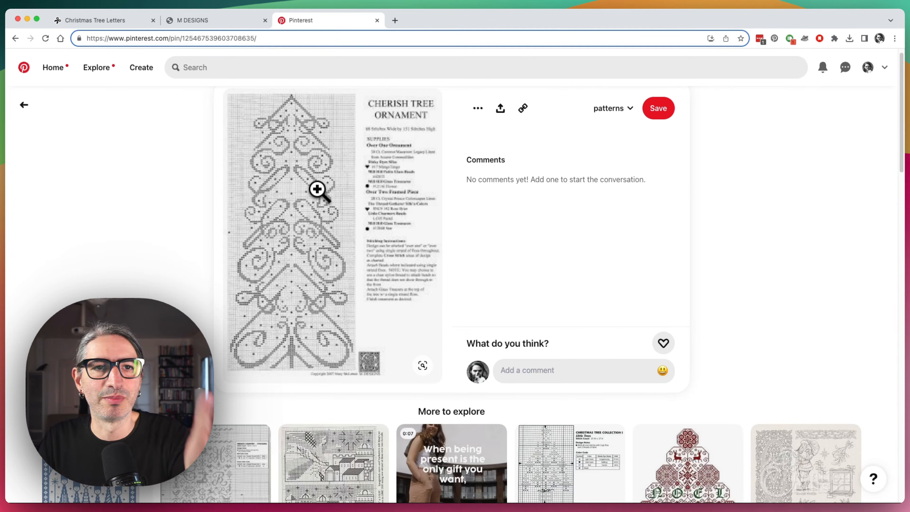
scroll(318, 191, "down", 5)
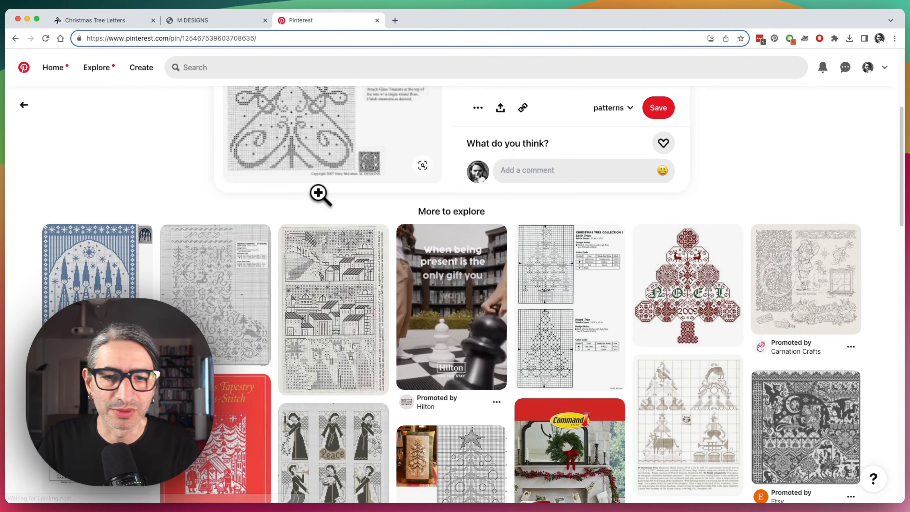
scroll(319, 194, "down", 3)
scroll(319, 194, "up", 5)
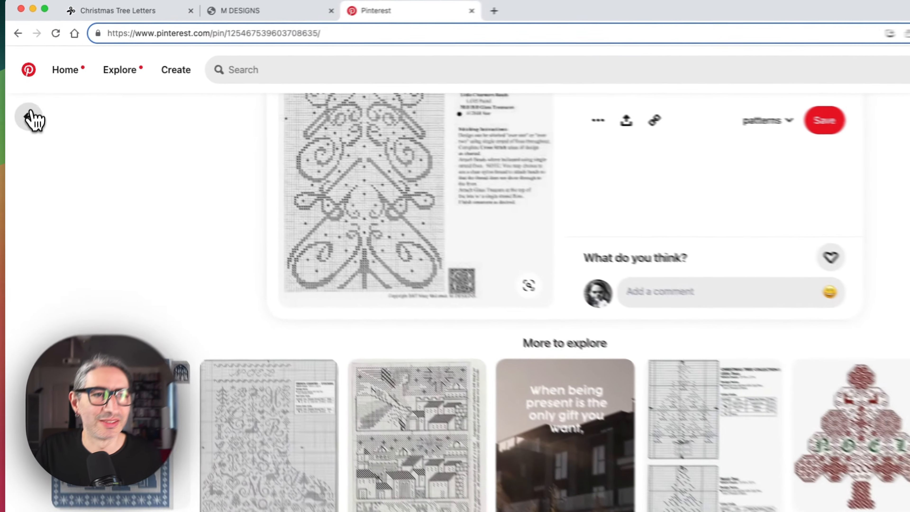
left_click(24, 106)
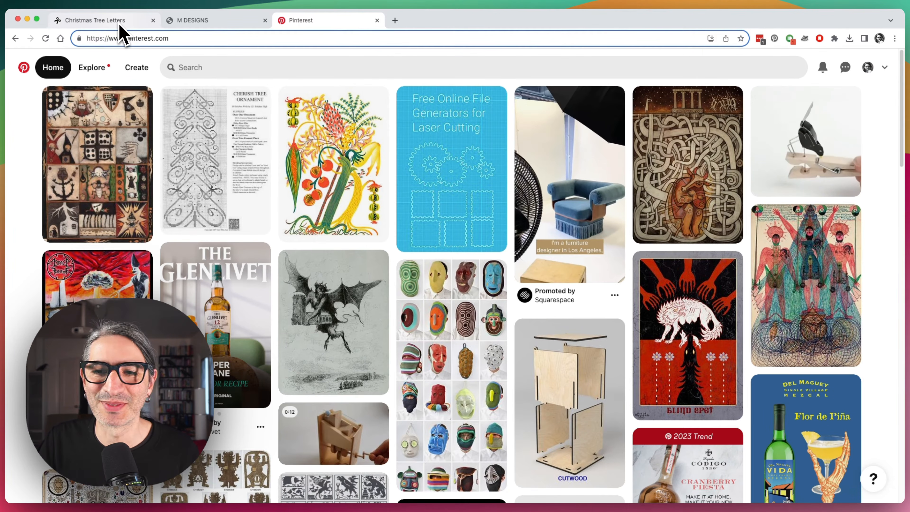
Return to the Christmas Tree Letters project and open Component B.
left_click(121, 24)
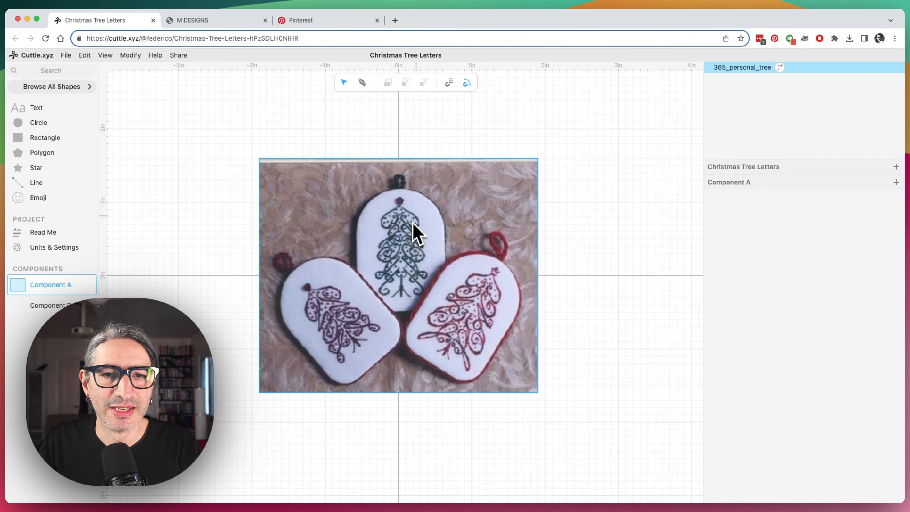
key("Escape")
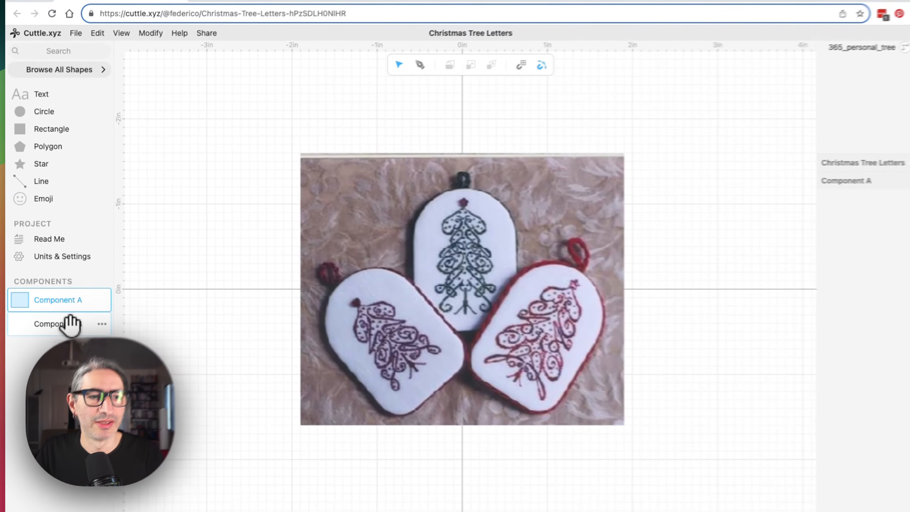
left_click(53, 305)
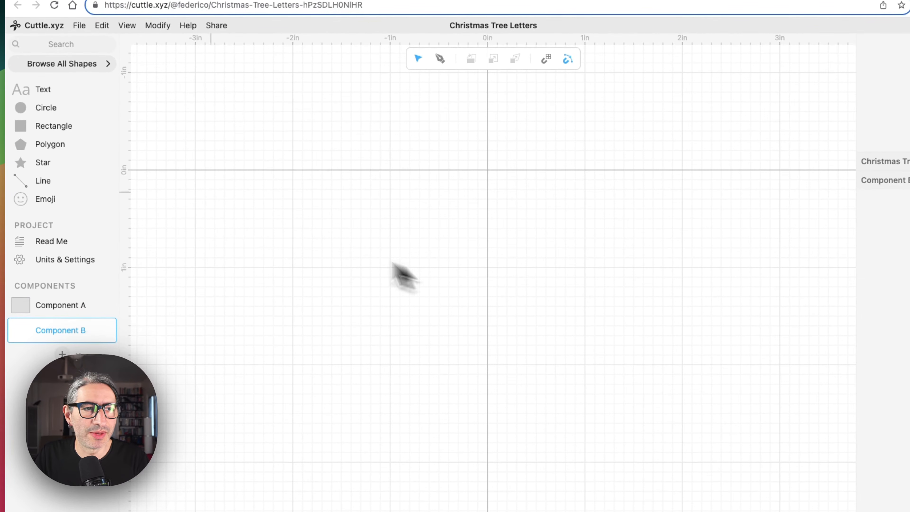
Add a rectangle to Component B and set its scale to 2.
left_click_drag(18, 131, 490, 180)
mouse_move(350, 184)
left_mouse_down()
mouse_move(348, 193)
mouse_move(350, 177)
left_mouse_up()
left_click(878, 265)
left_click(760, 265)
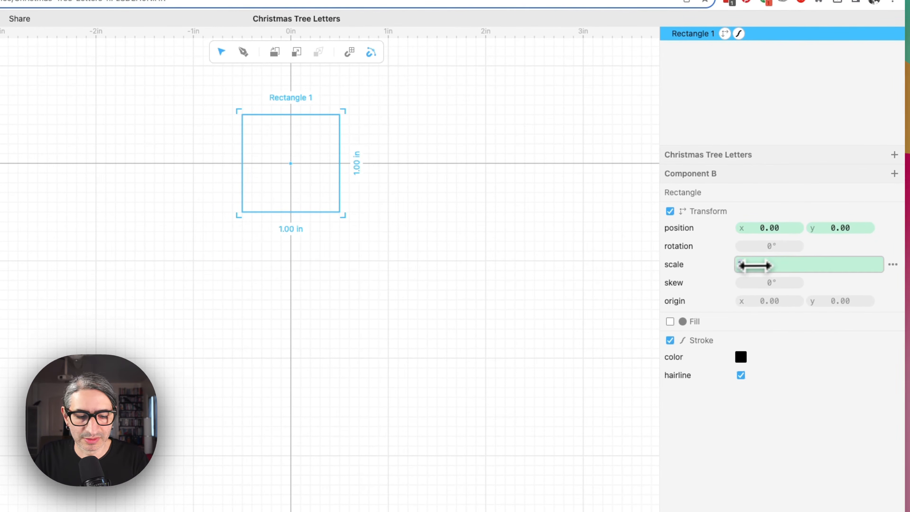
type("2")
left_click(537, 288)
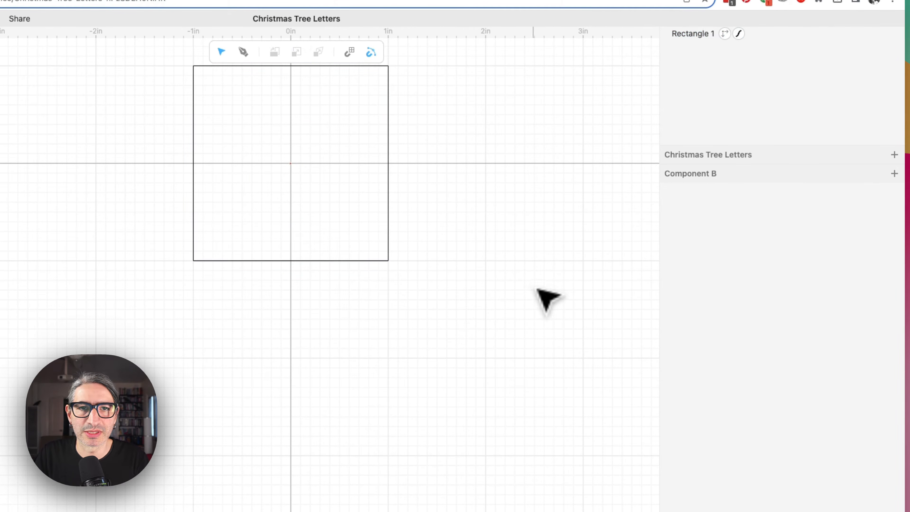
Move the rectangle down so its top edge sits on the horizontal axis.
left_click_drag(291, 65, 295, 163)
left_click_drag(443, 168, 438, 168)
left_click_drag(569, 254, 563, 386)
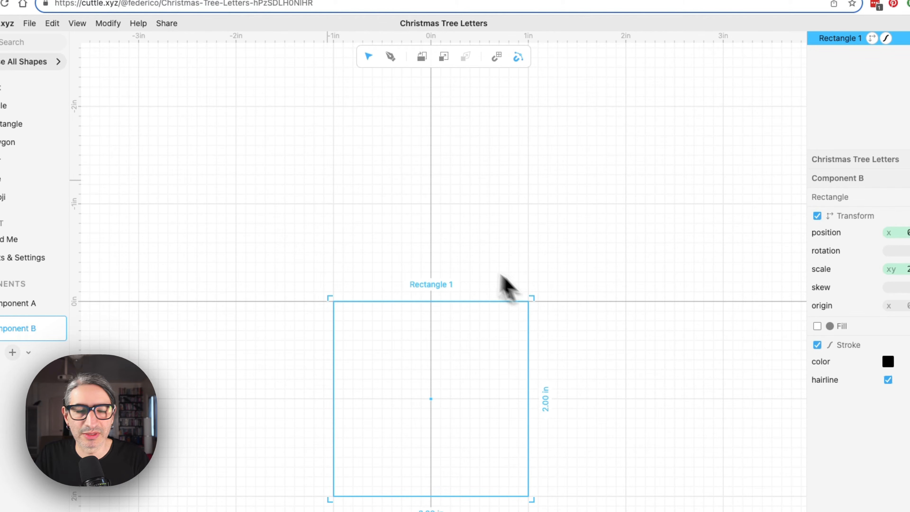
Add a circle centered on the origin and scale it to match the rectangle's 2 in width.
left_click_drag(37, 128, 345, 278)
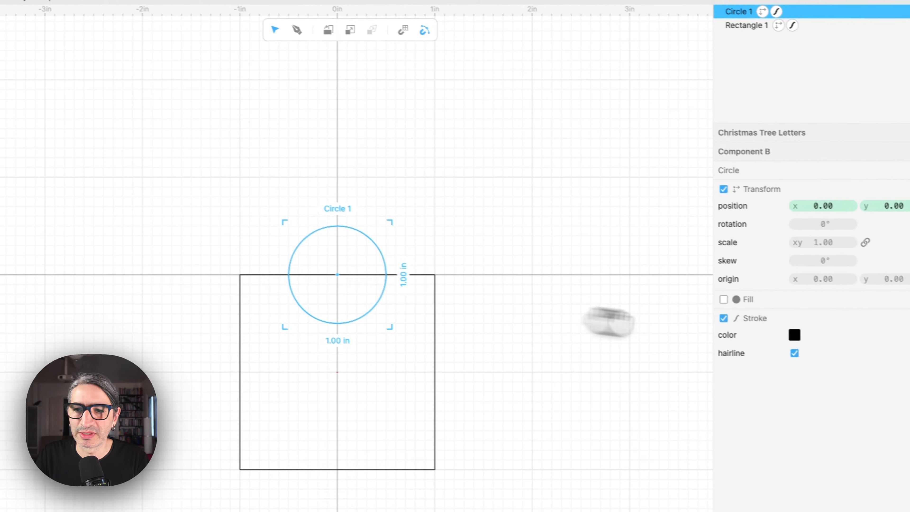
left_click_drag(793, 236, 795, 236)
left_click(522, 374)
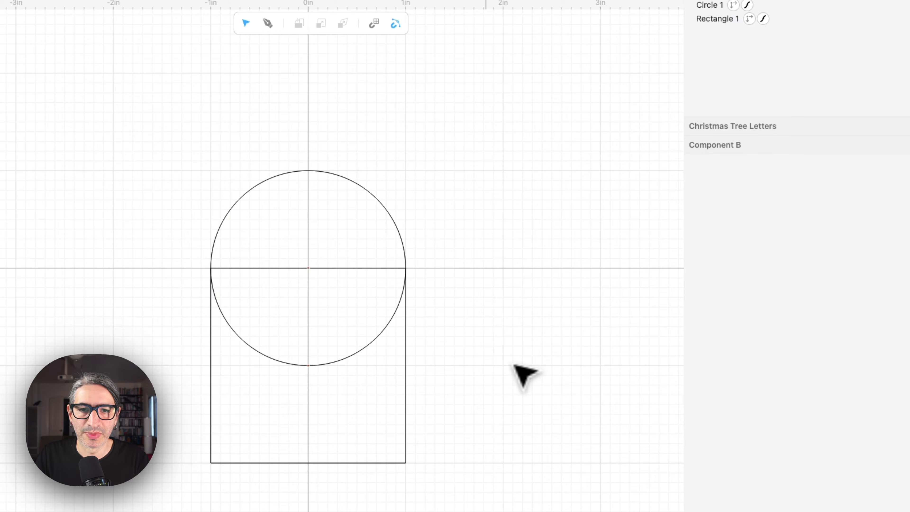
Select the circle and rectangle and weld them with Boolean Union.
left_click_drag(128, 96, 491, 509)
left_click_drag(582, 507, 580, 505)
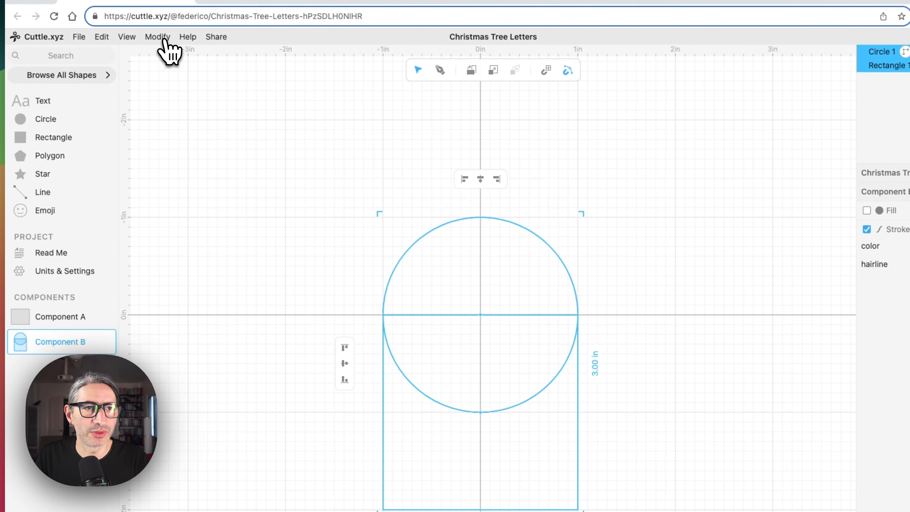
left_click(164, 39)
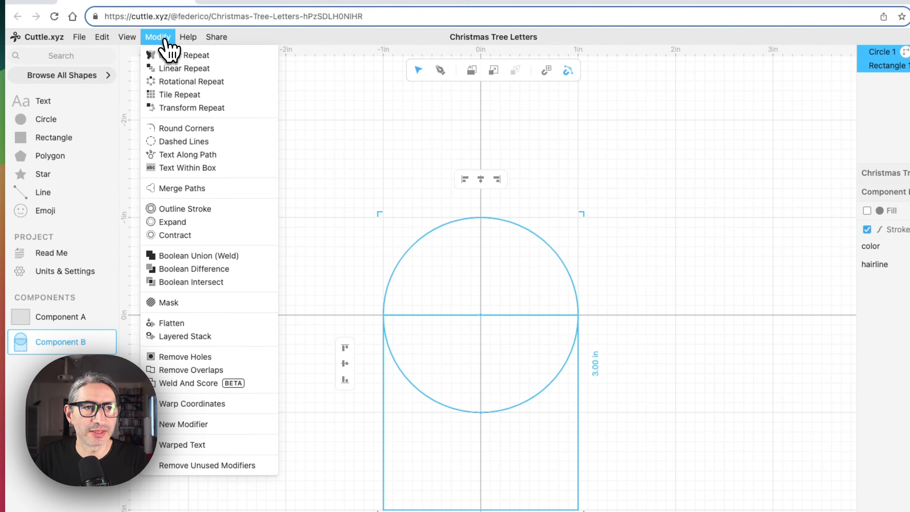
left_click(205, 261)
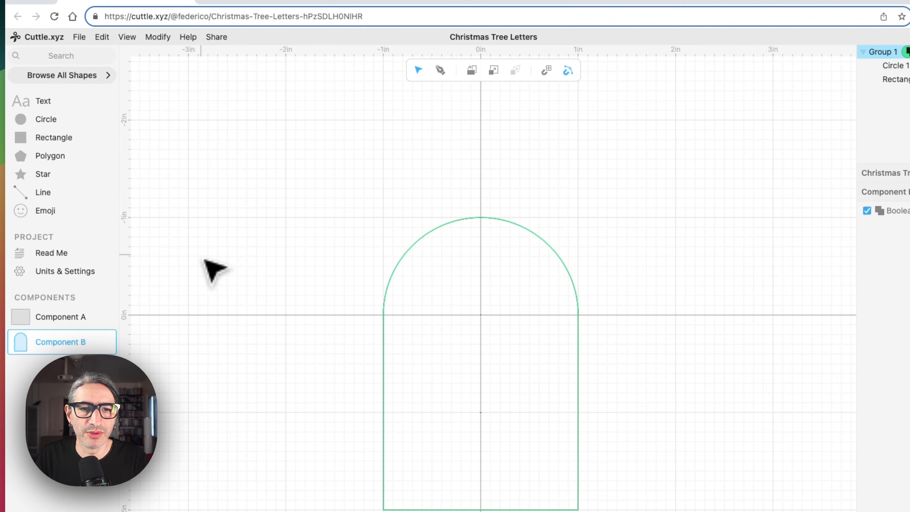
left_click(332, 276)
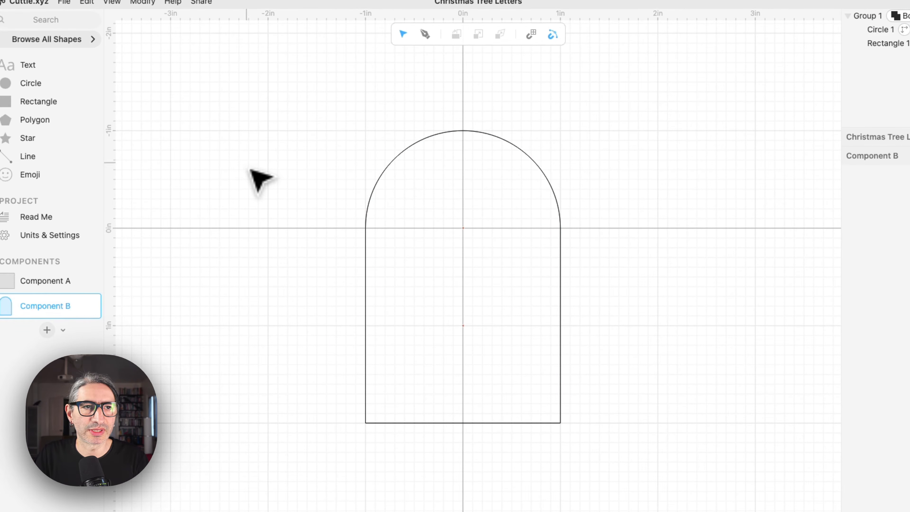
Select the welded group and apply Round Corners to it.
left_click(142, 2)
left_click(337, 94)
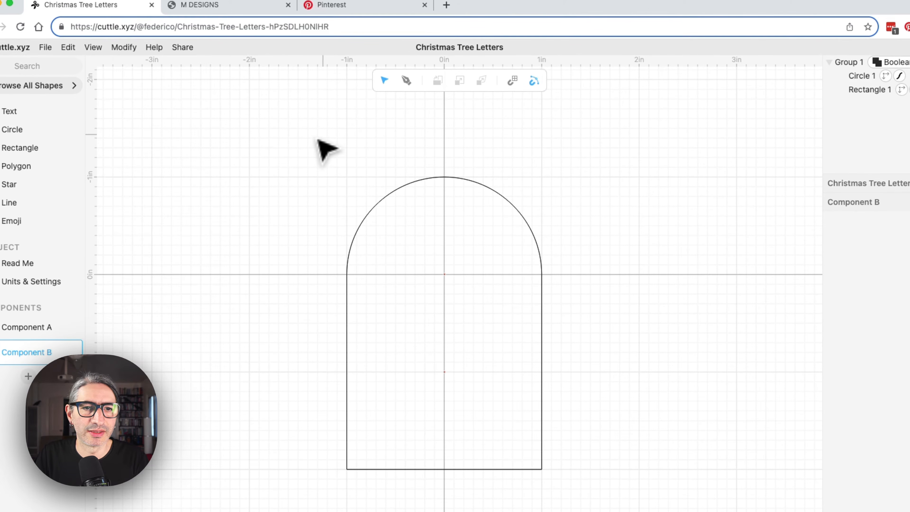
left_click_drag(322, 133, 647, 478)
left_click(129, 47)
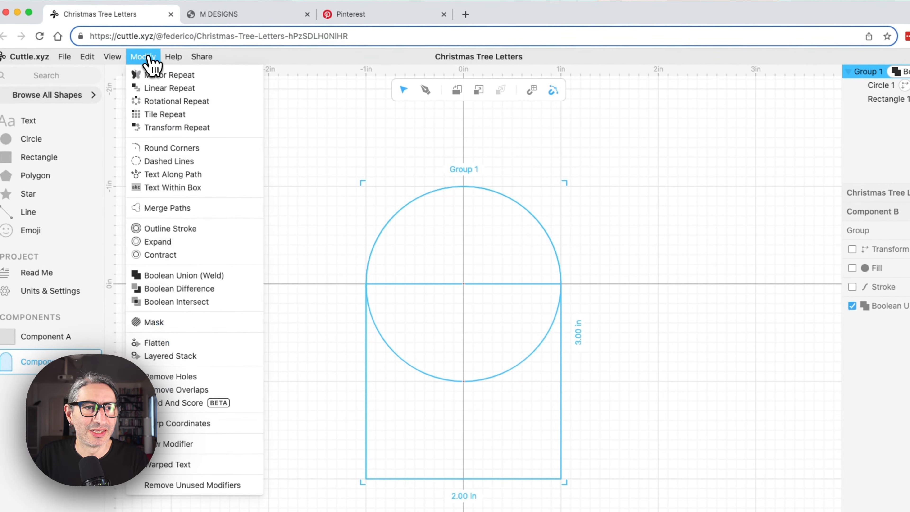
left_click(176, 147)
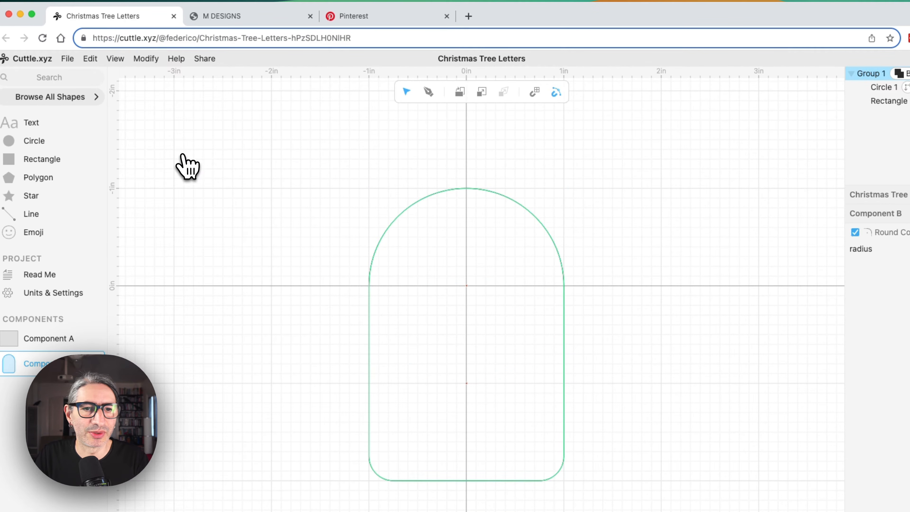
left_click(627, 394)
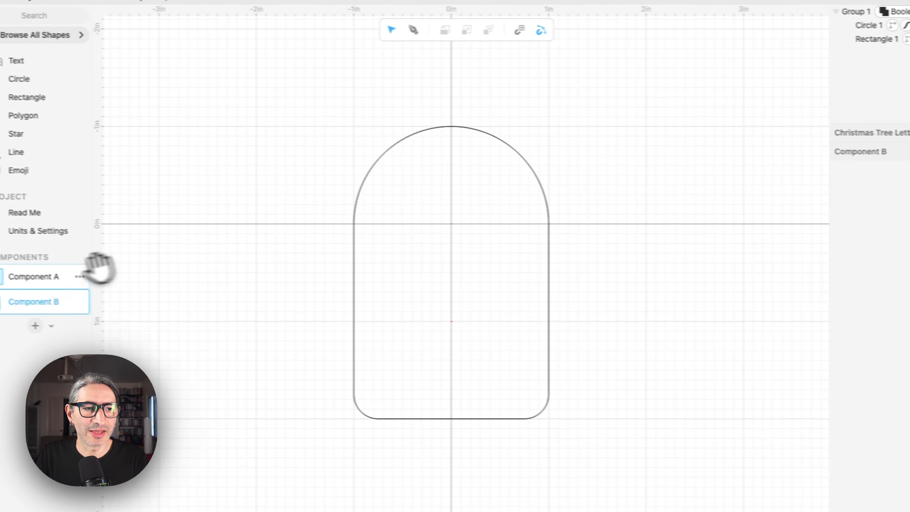
Compare against the reference photo in Component A, then set the group's corner radius to 0.38.
left_click(45, 276)
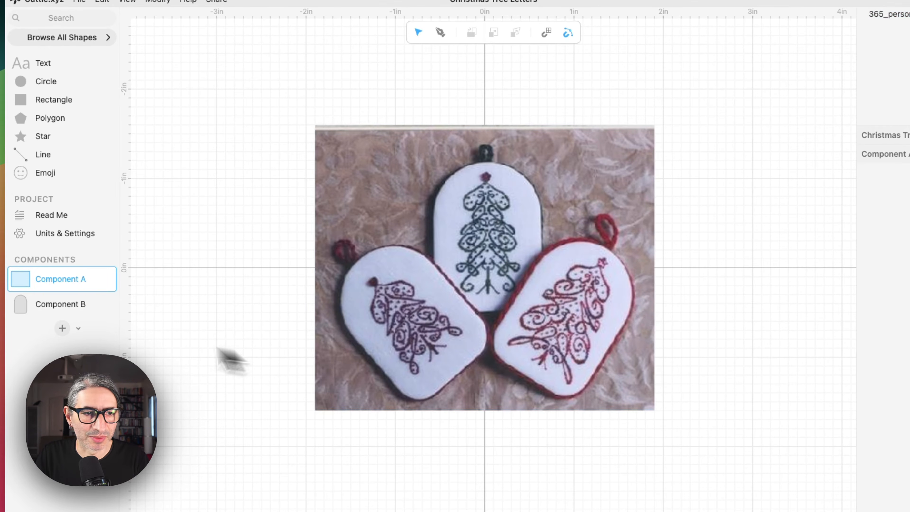
left_click(74, 303)
left_click(508, 172)
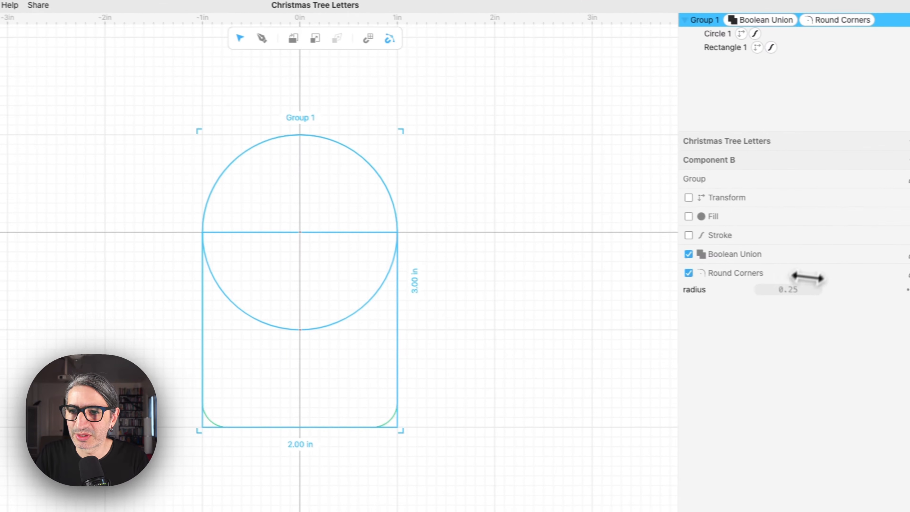
left_click_drag(792, 290, 804, 293)
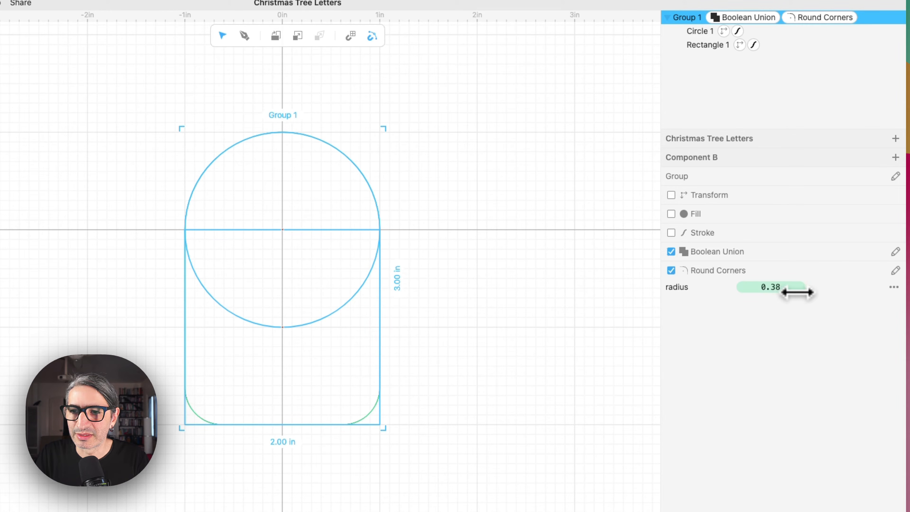
Select the welded group and enable a red stroke on it.
left_click(500, 295)
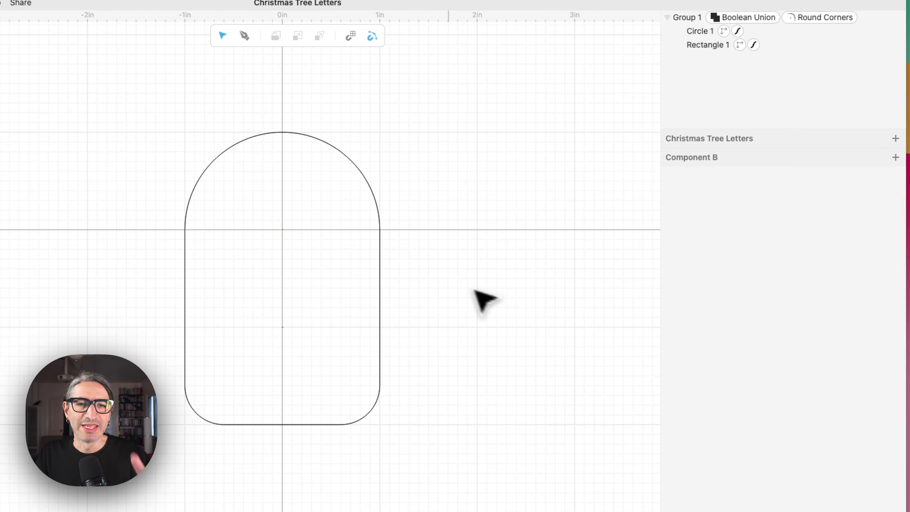
left_click(380, 199)
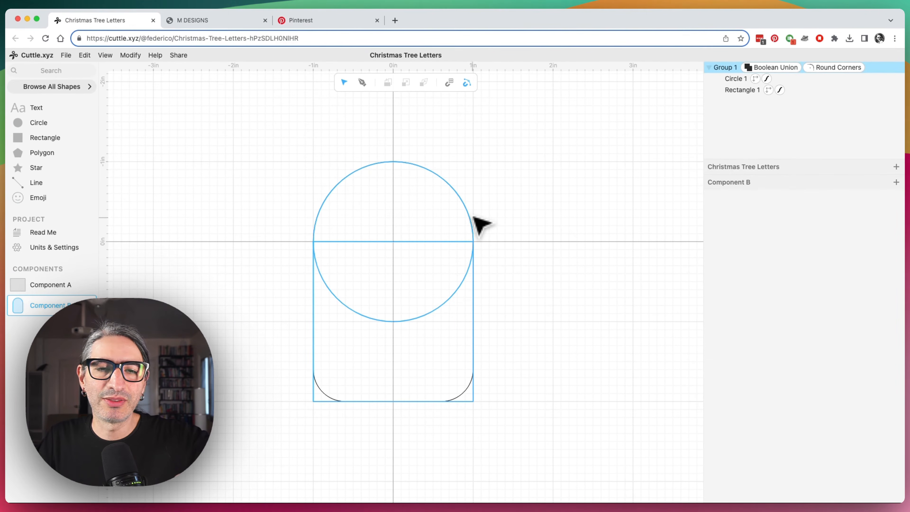
left_click(560, 210)
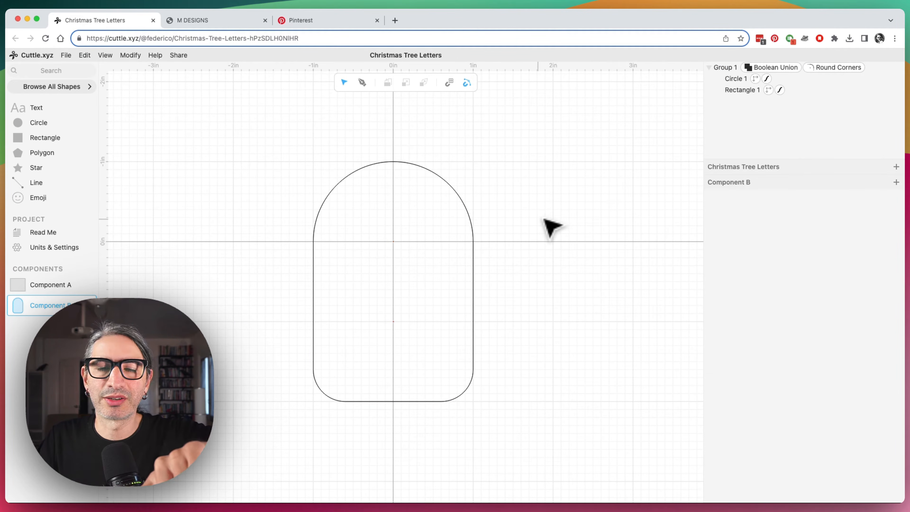
left_click(430, 170)
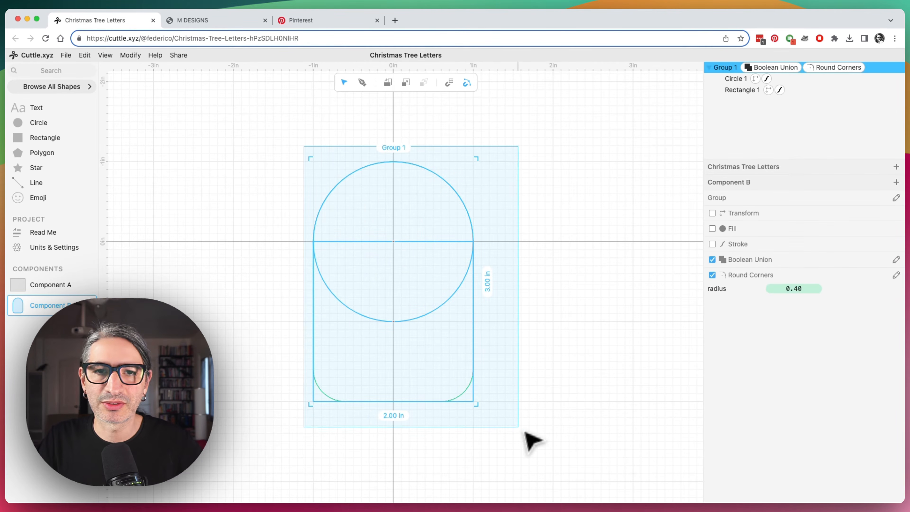
left_click(713, 244)
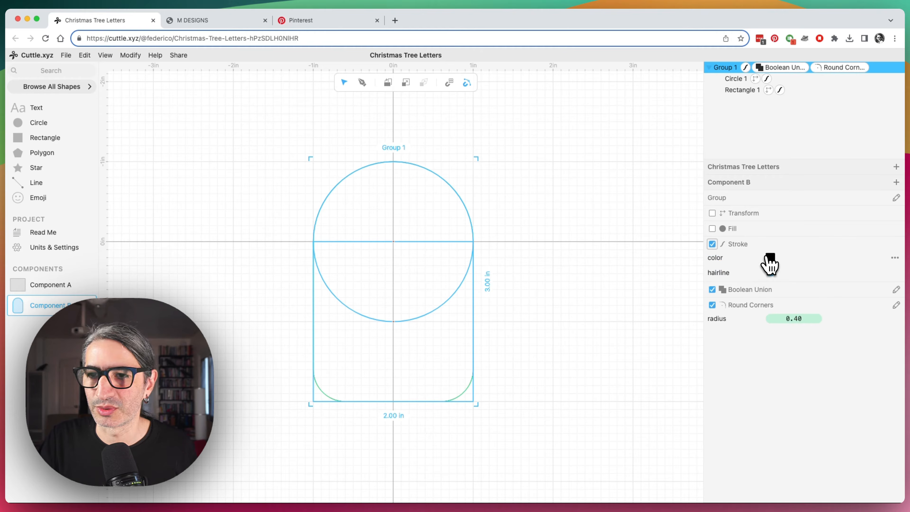
left_click(767, 257)
left_click(700, 242)
left_click(537, 314)
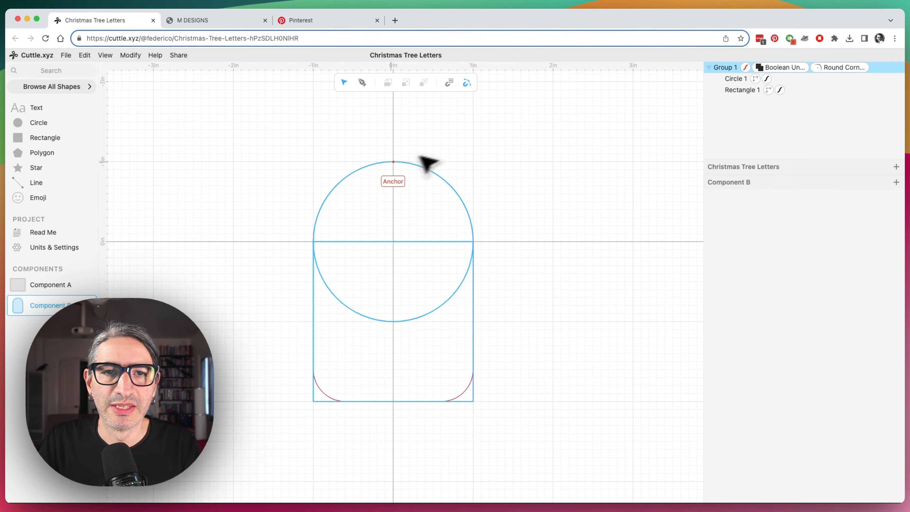
Move the arch shape so its top point snaps to the canvas origin.
left_click_drag(394, 163, 394, 242)
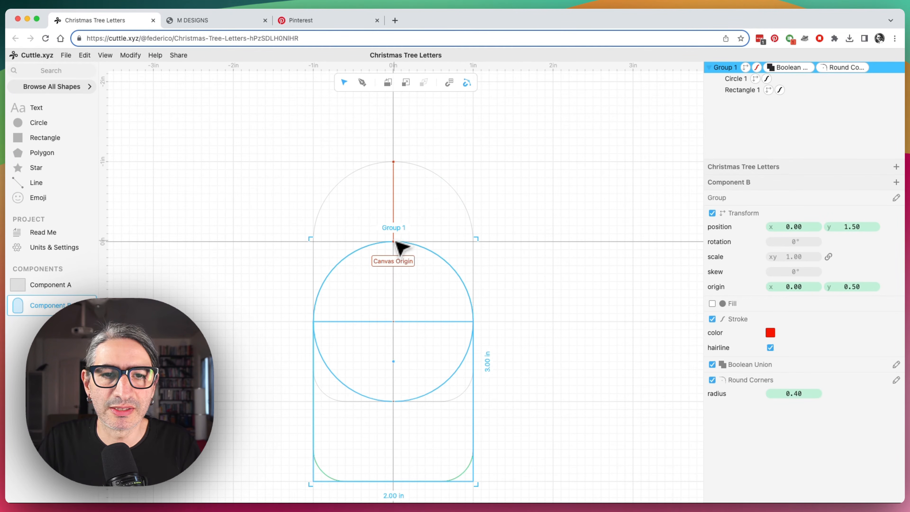
left_click(495, 292)
left_click_drag(519, 301, 526, 197)
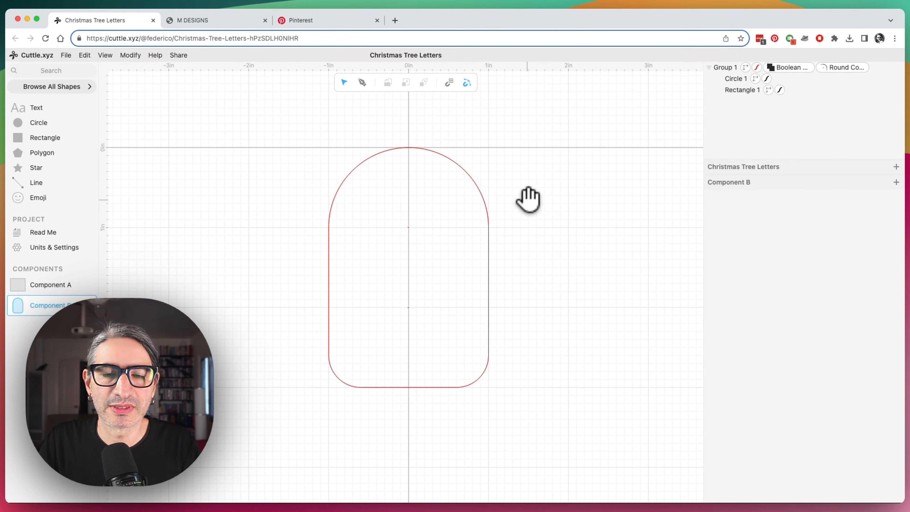
scroll(559, 217, "up", 1)
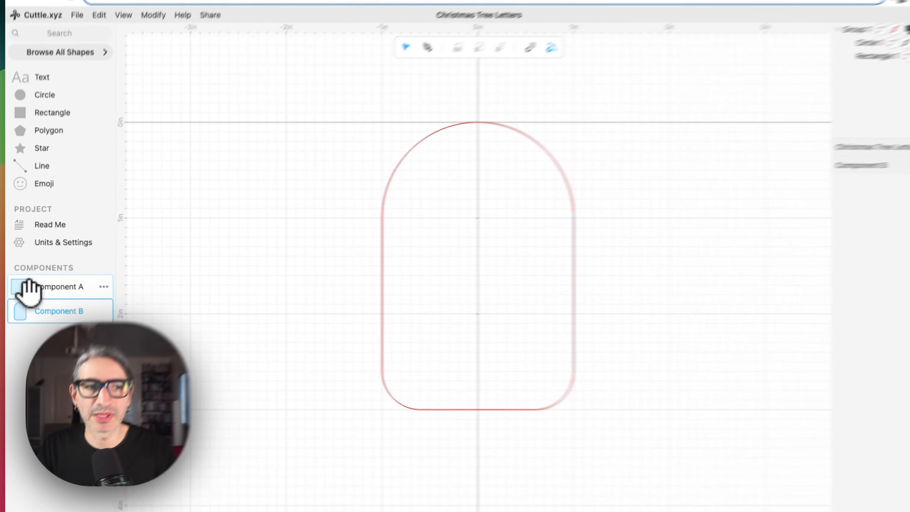
Check the reference photo, then search the shapes for "wa" and place a Custom Warped Text on the canvas.
left_click(25, 285)
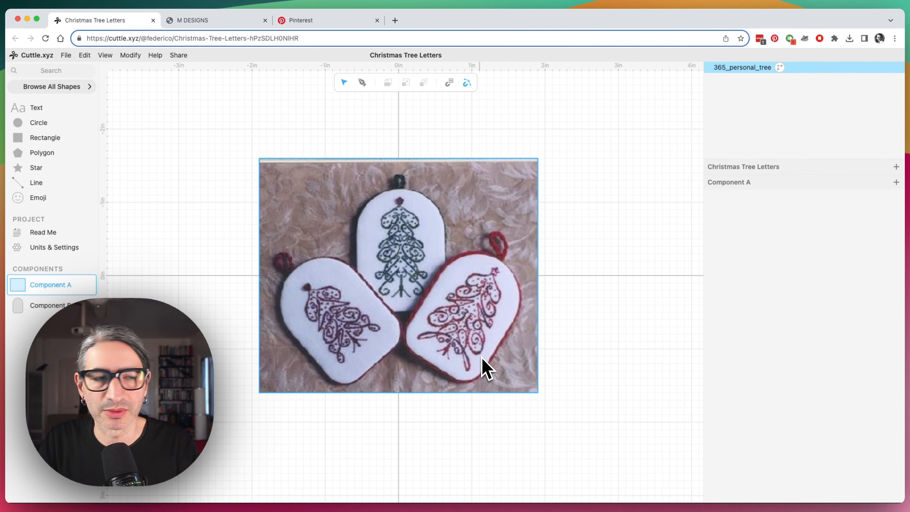
left_click(46, 305)
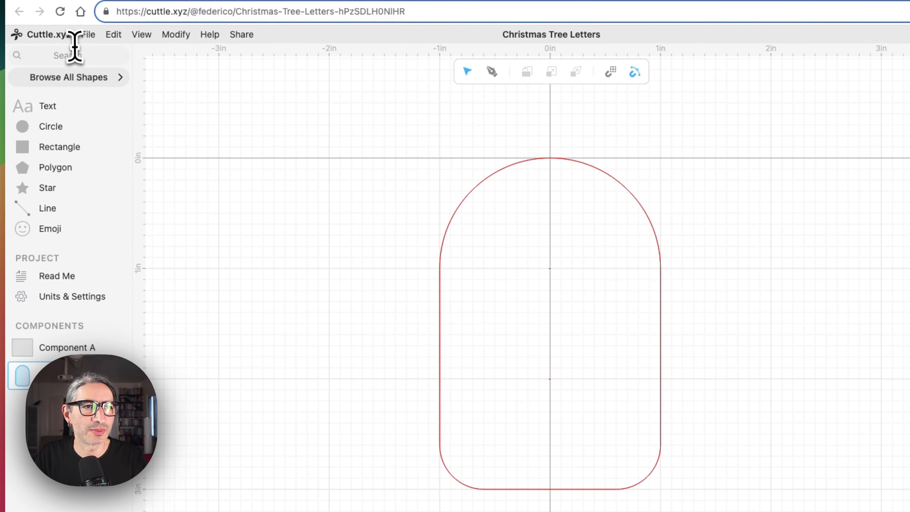
left_click(76, 55)
type("WAR")
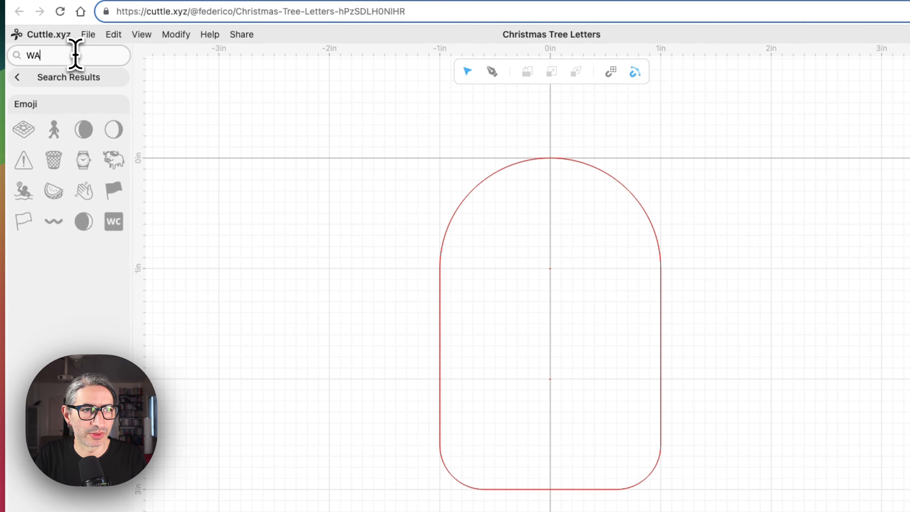
key("BackSpace")
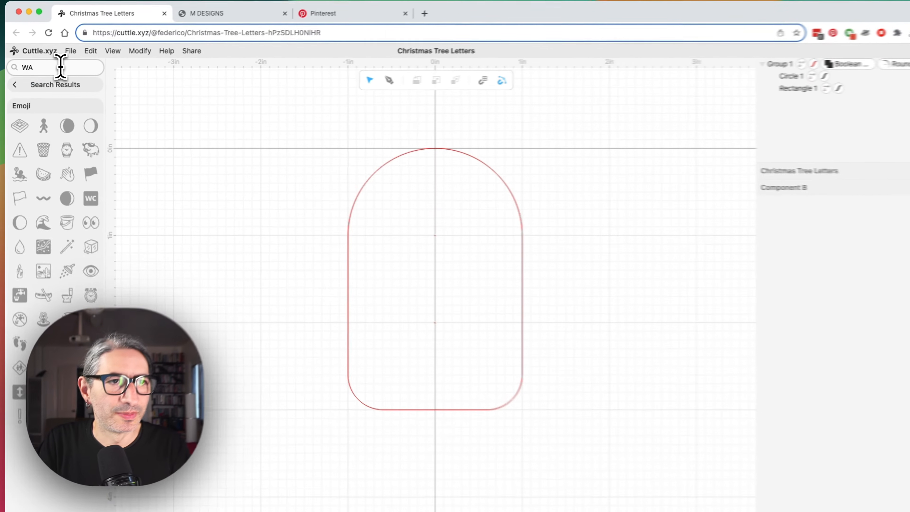
key("BackSpace")
key("BackSpace")
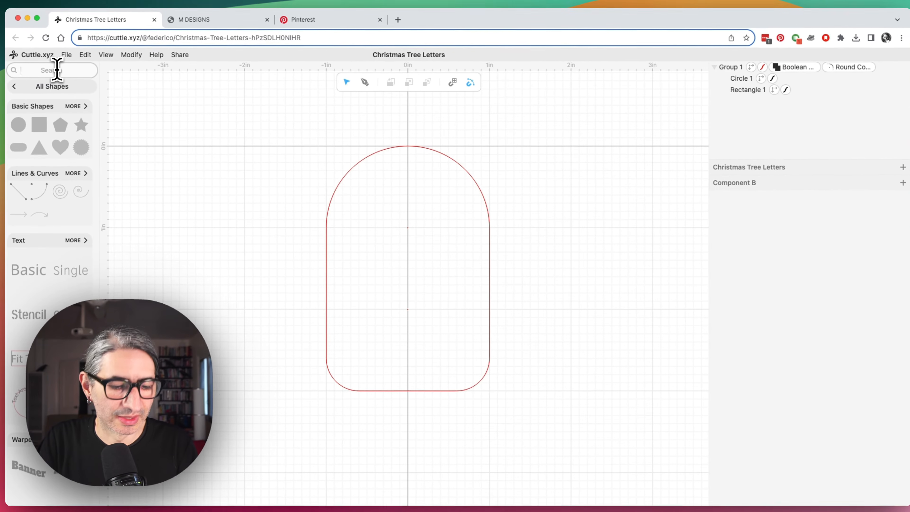
type("ww")
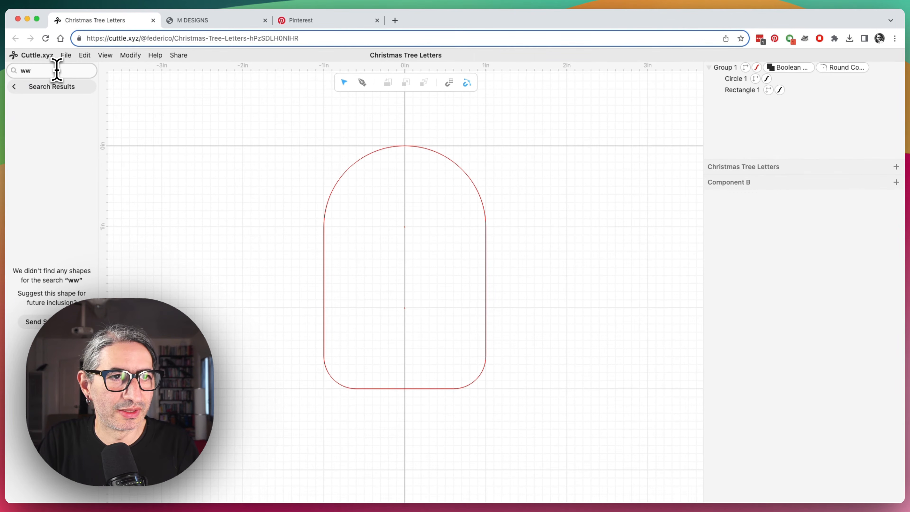
key("BackSpace")
type("a")
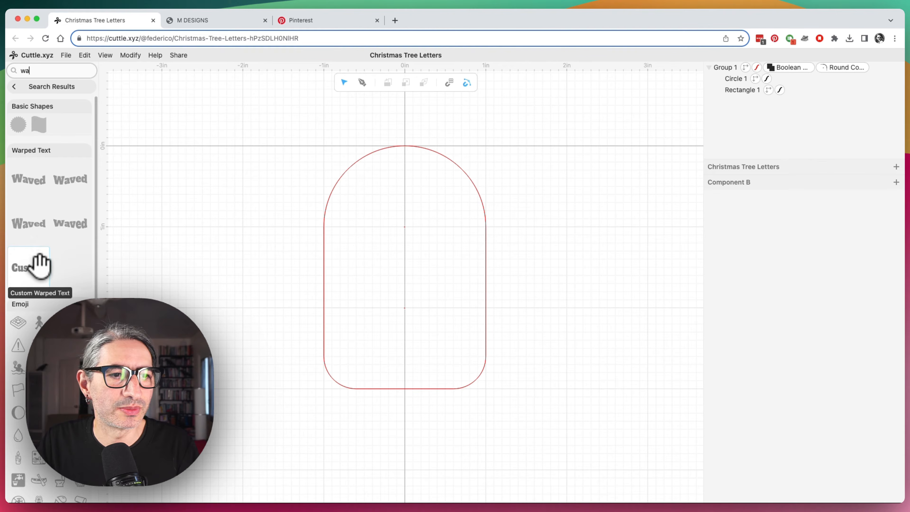
left_click_drag(35, 269, 405, 200)
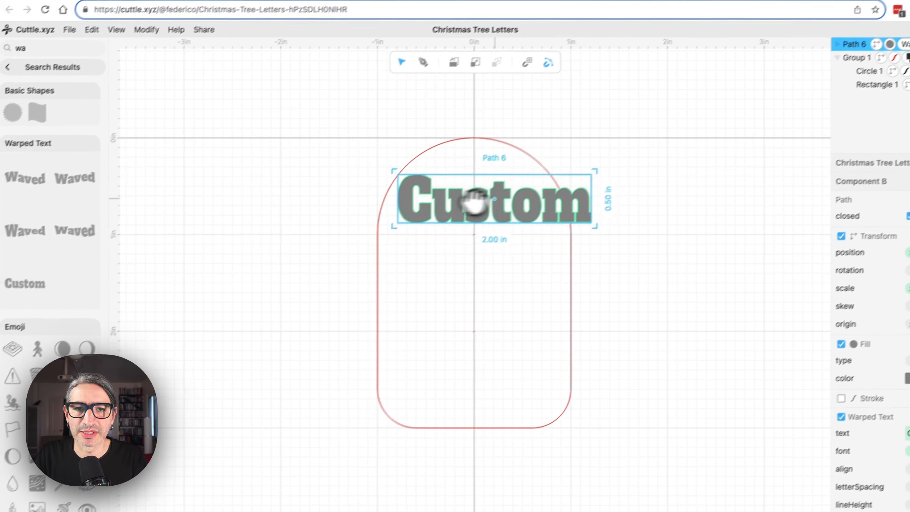
left_click_drag(473, 202, 598, 203)
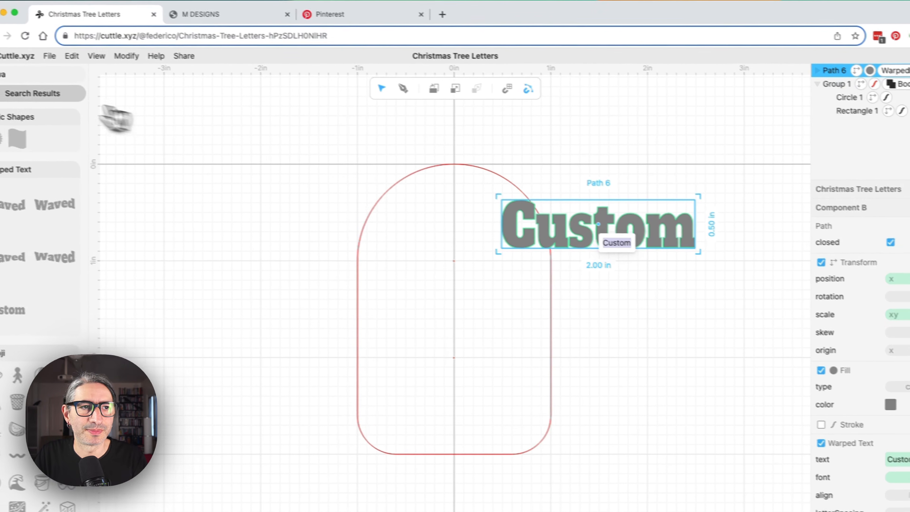
Rotate the warped text 90° and move it inside the arch, against the vertical centreline.
left_click(4, 93)
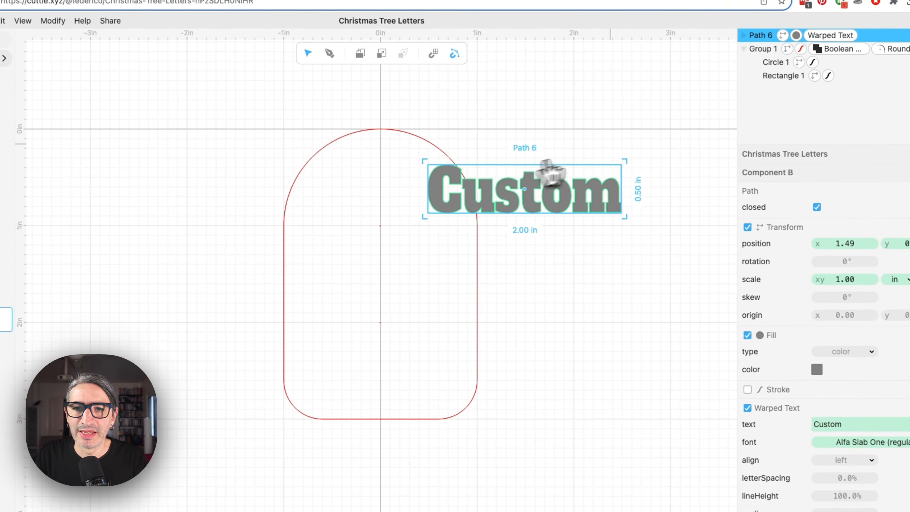
left_click_drag(626, 158, 563, 304)
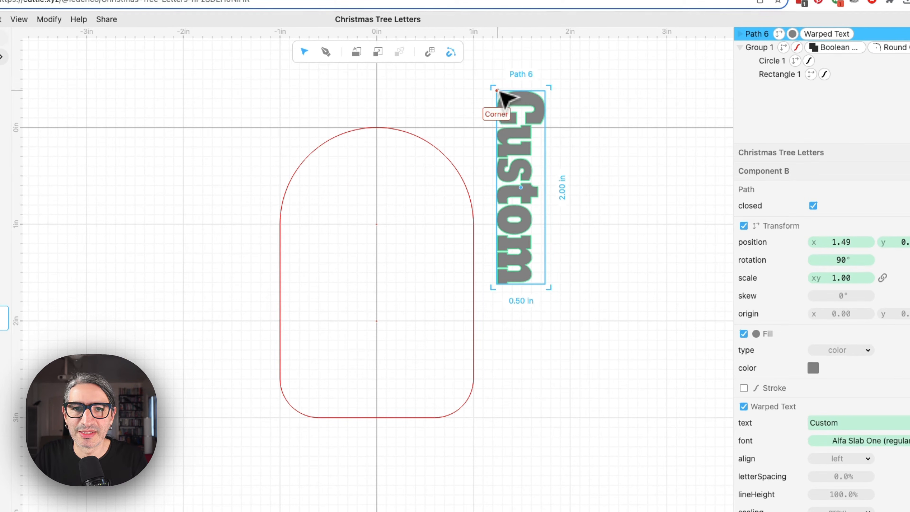
left_click_drag(499, 91, 378, 157)
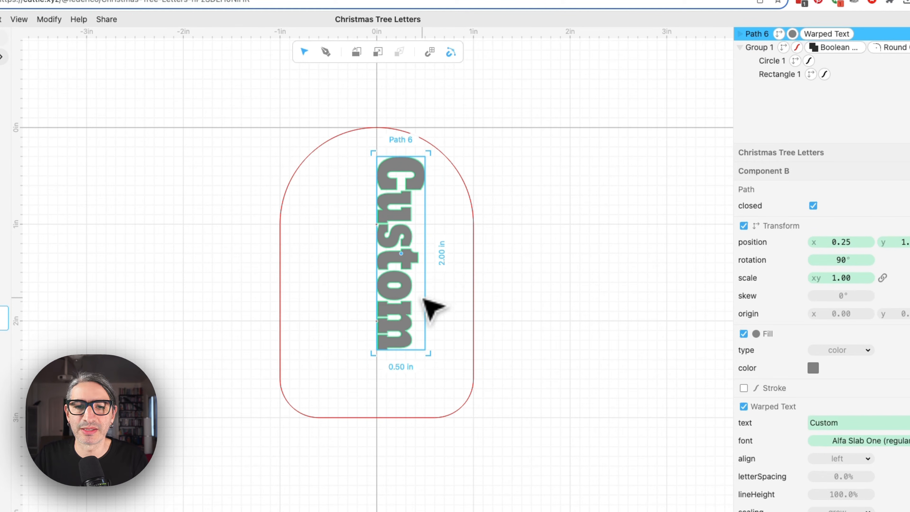
Edit the warp box anchors to stretch the text into a tapered shape filling the arch's right half.
left_click(435, 312)
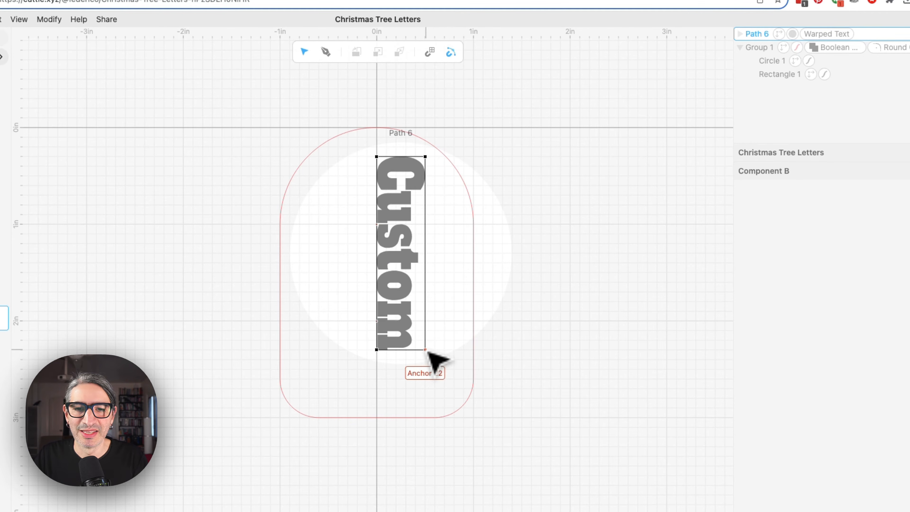
left_click_drag(428, 352, 474, 352)
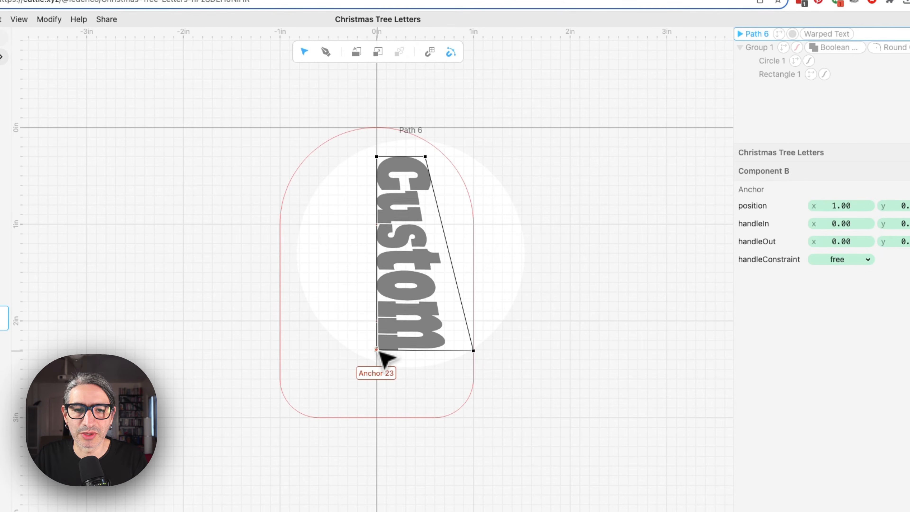
left_click_drag(377, 350, 379, 409)
left_click_drag(473, 350, 473, 384)
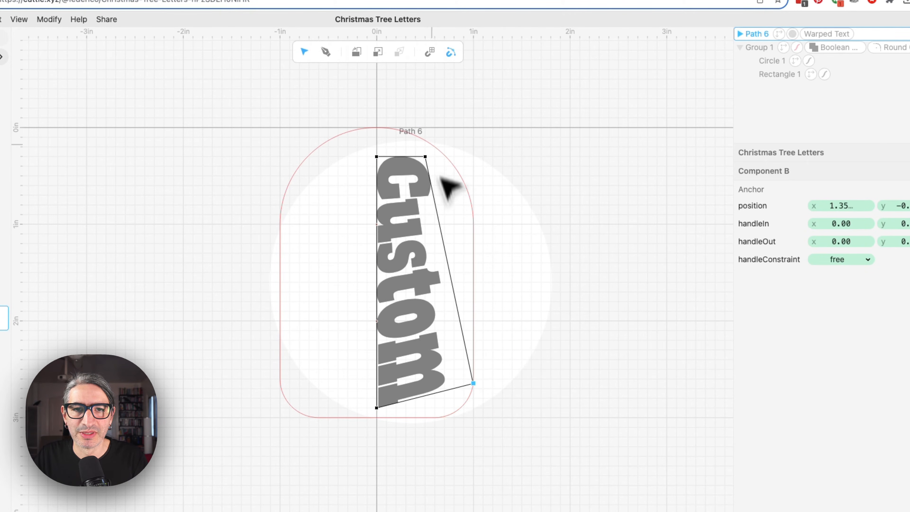
left_click_drag(426, 157, 379, 151)
left_click(560, 251)
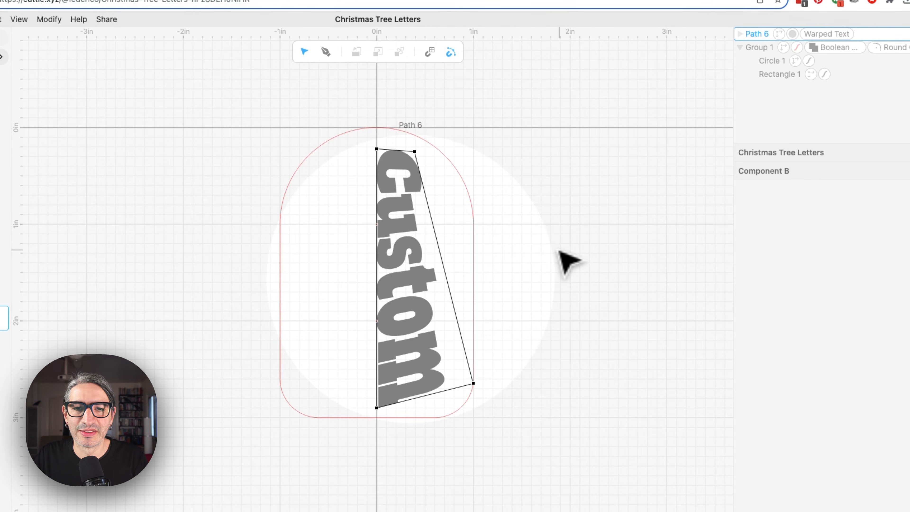
left_click(561, 251)
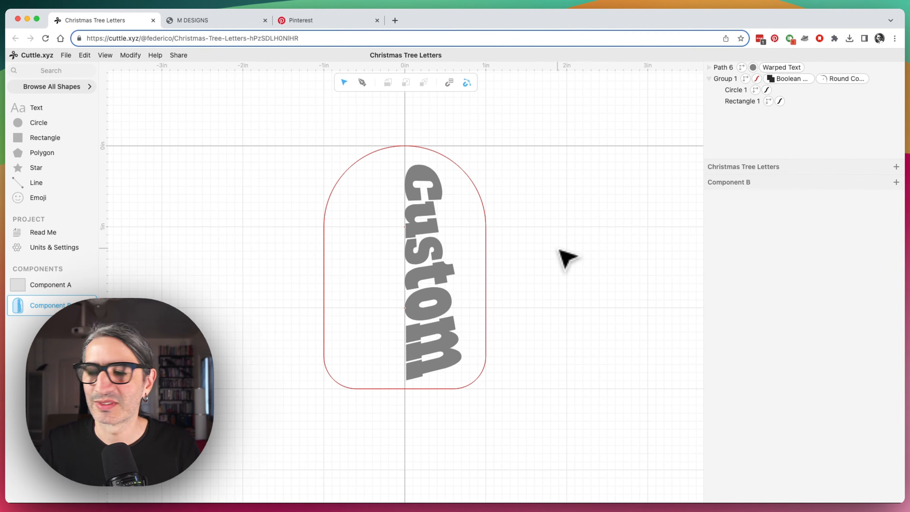
Change the warped text's content to HOPE.
left_click(434, 242)
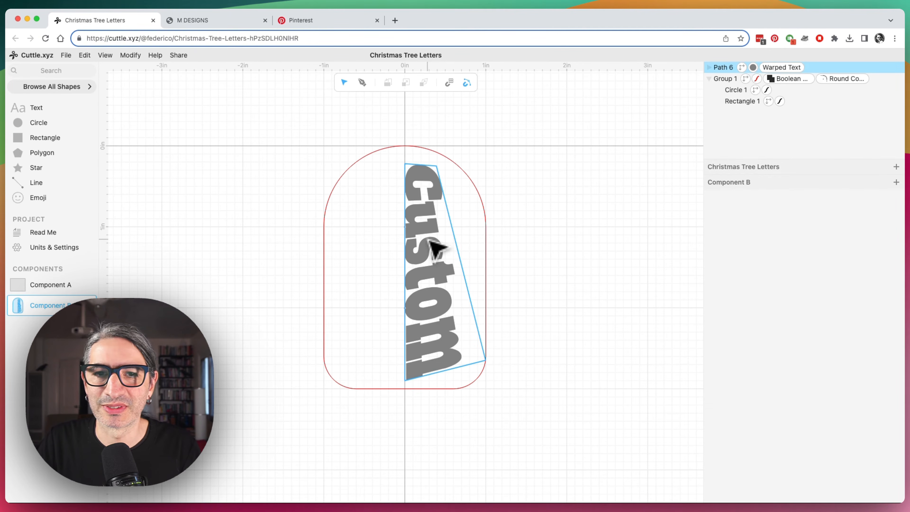
left_click(422, 211)
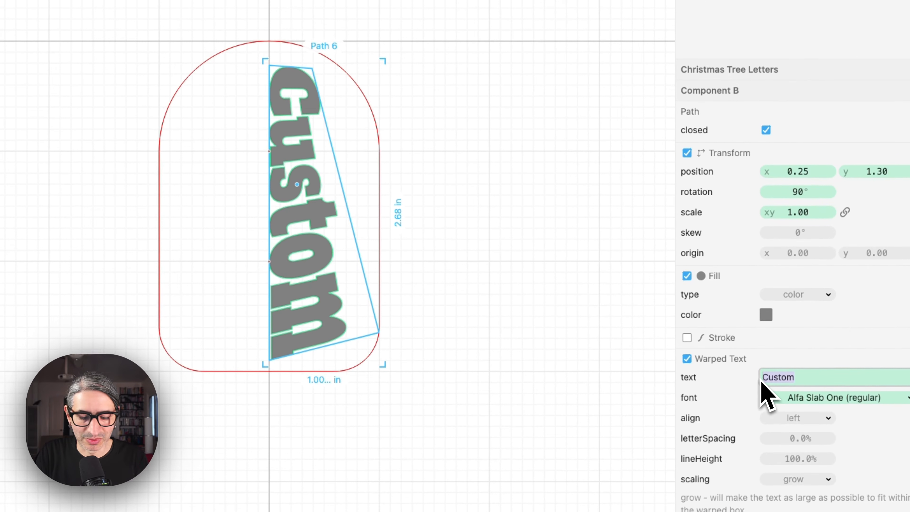
type("h")
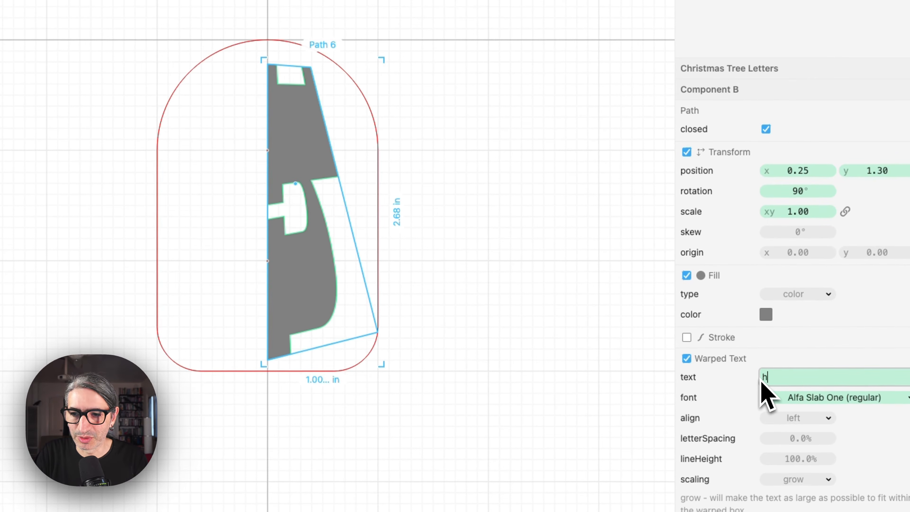
type("ope")
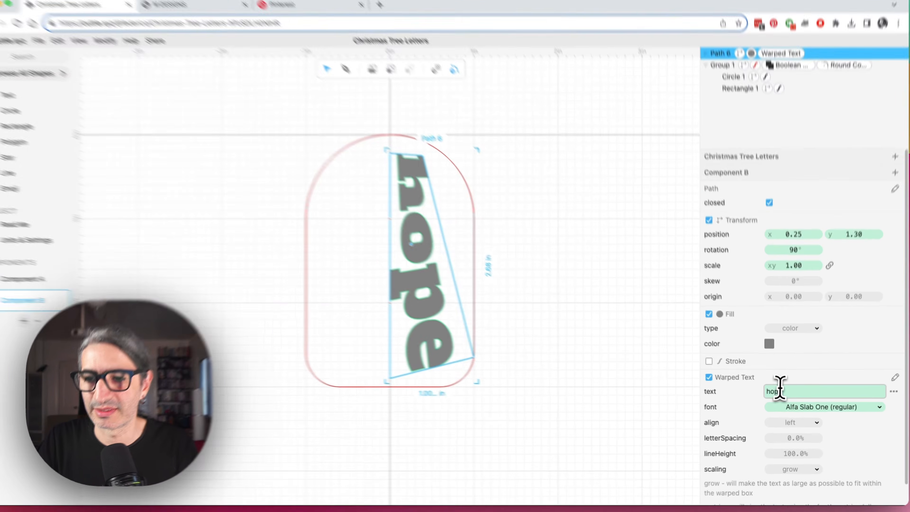
left_click_drag(782, 390, 746, 392)
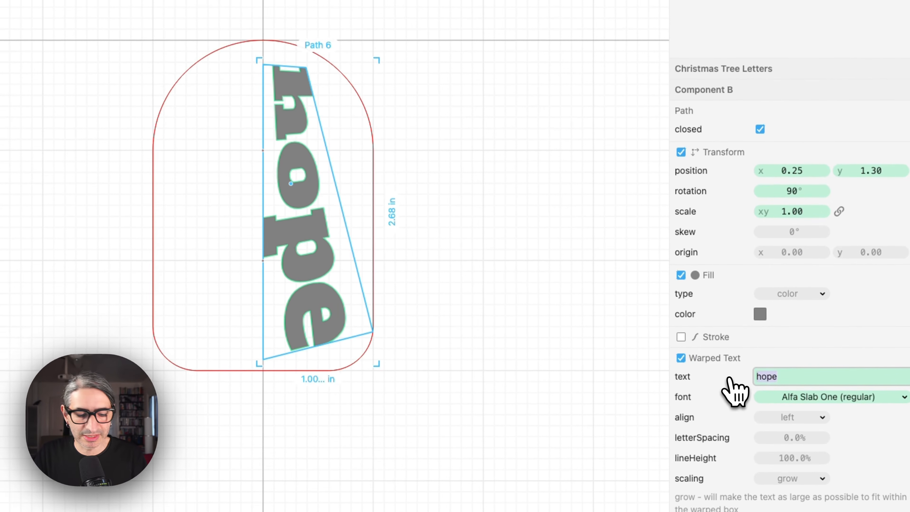
key("Caps_Lock")
type("H")
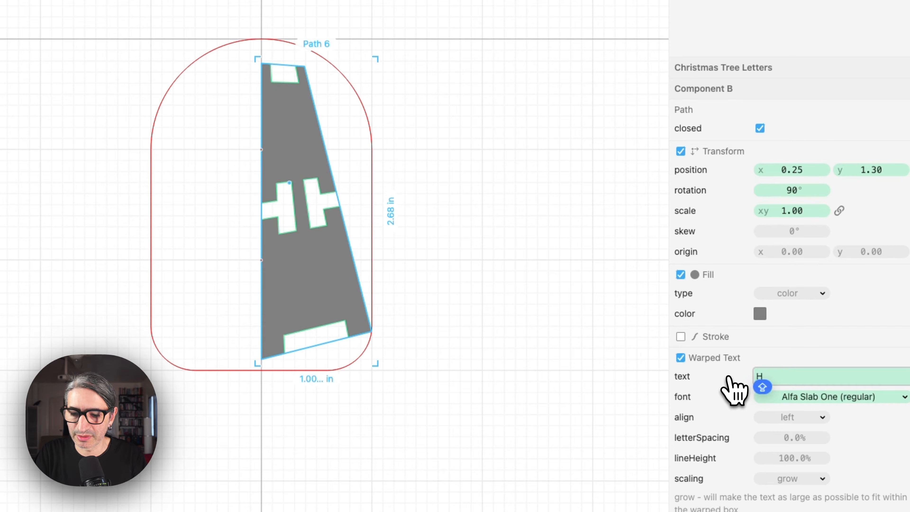
type("OPE")
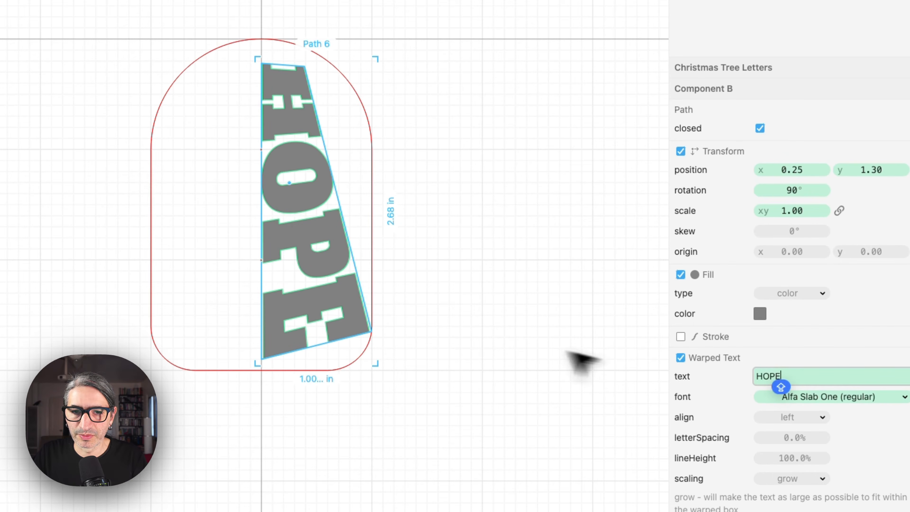
left_click(502, 344)
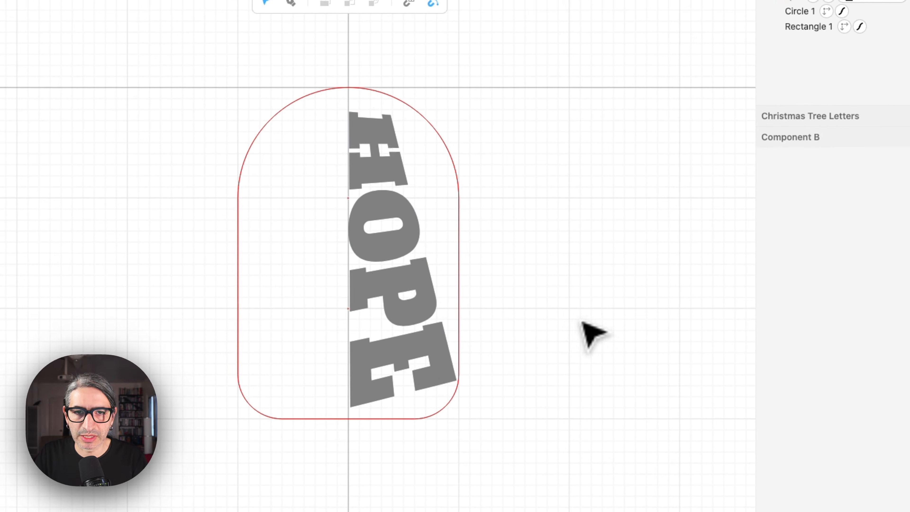
Select the warped text and try the handwriting font Aguafina Script on it.
left_click(423, 366)
left_click(557, 375)
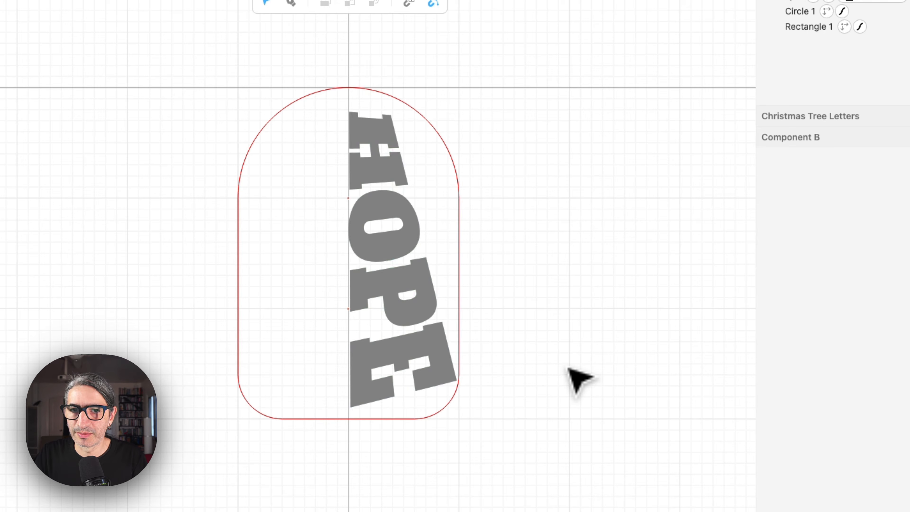
left_click(423, 270)
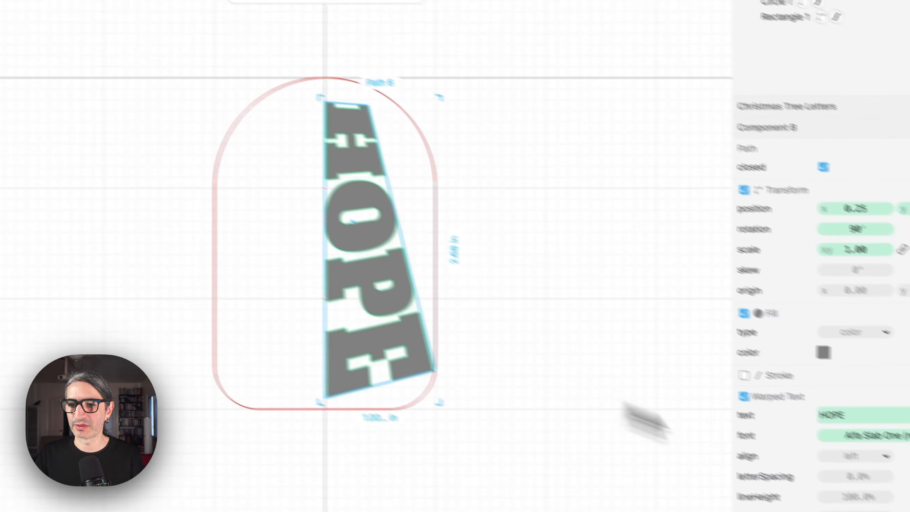
left_click(867, 445)
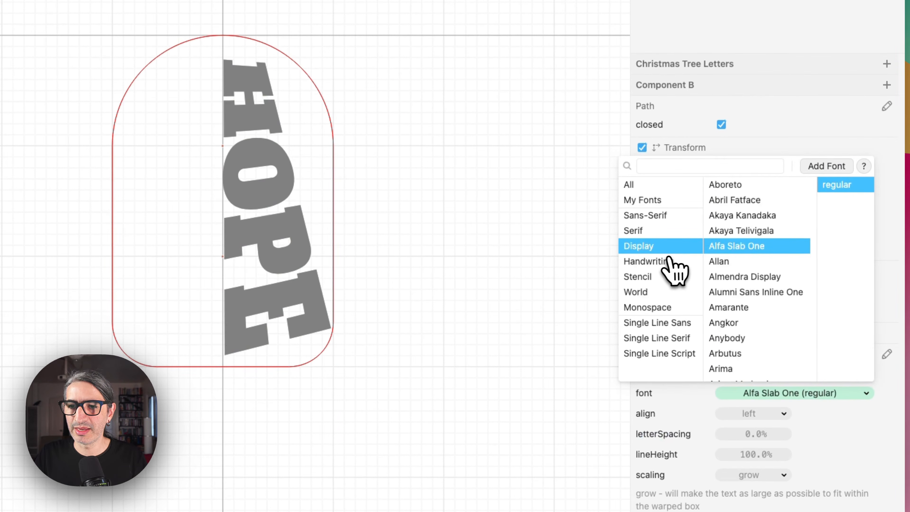
left_click(664, 264)
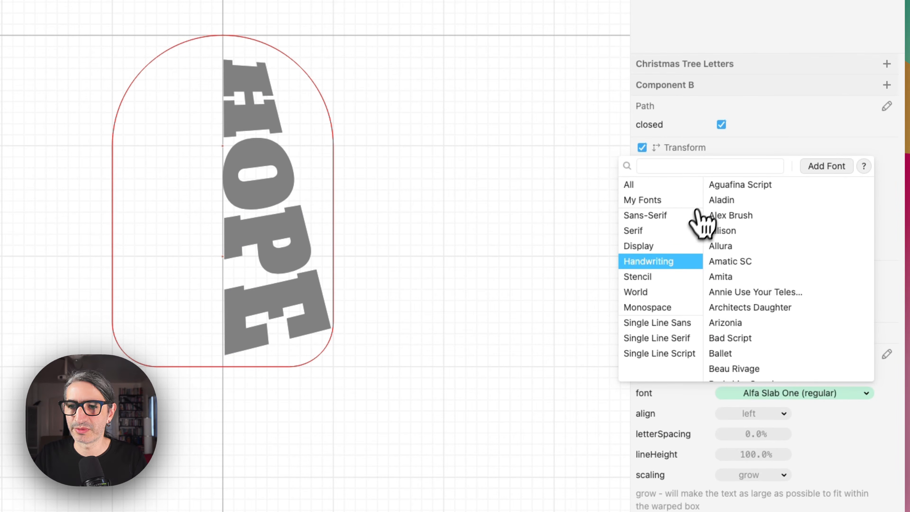
left_click(734, 186)
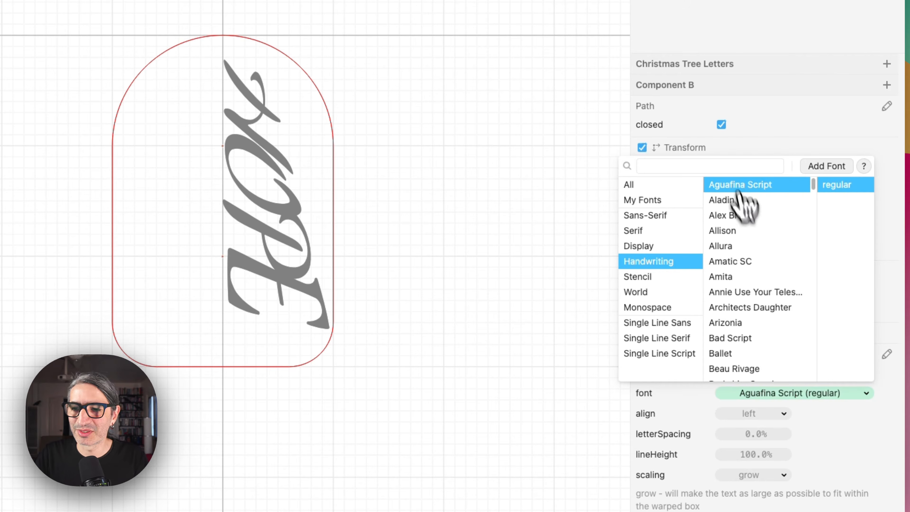
Search the font list for Updock and apply it to the warped HOPE text.
scroll(762, 316, "down", 15)
scroll(770, 330, "down", 2)
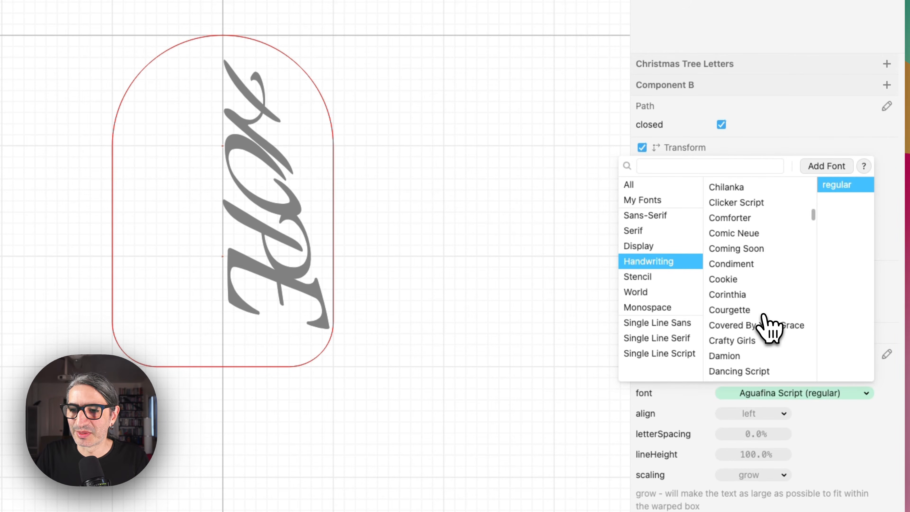
scroll(759, 322, "down", 3)
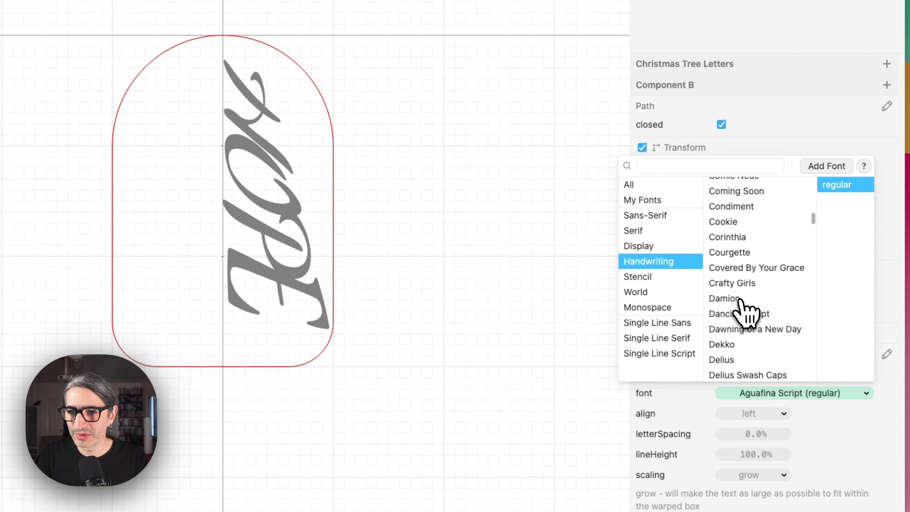
scroll(709, 211, "up", 2)
left_click(704, 203)
type("UP")
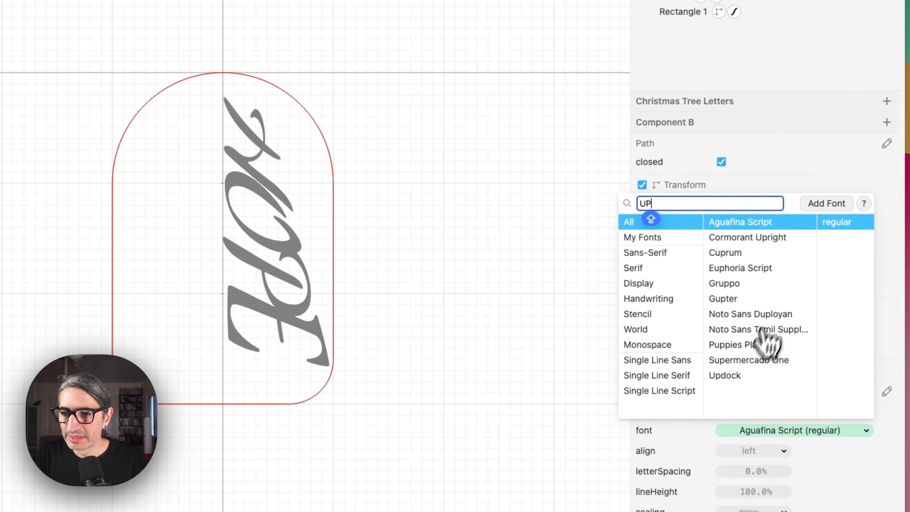
left_click(739, 375)
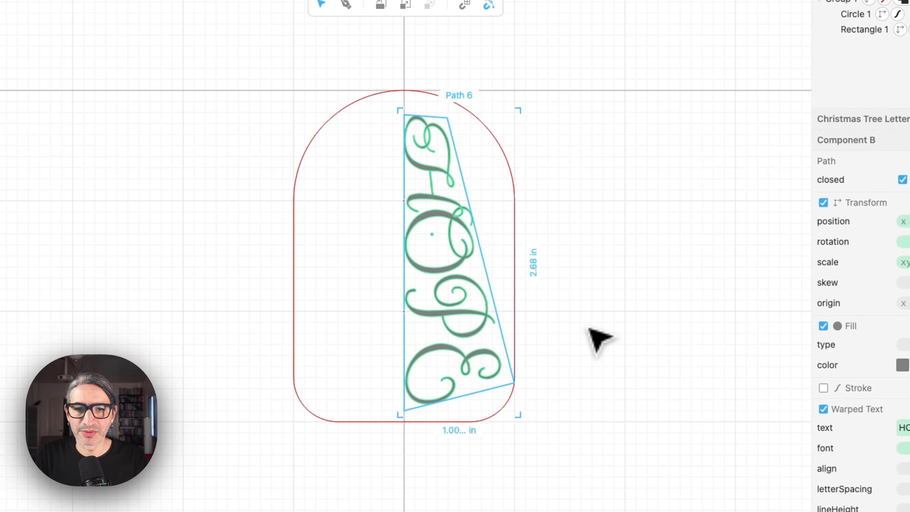
left_click(606, 327)
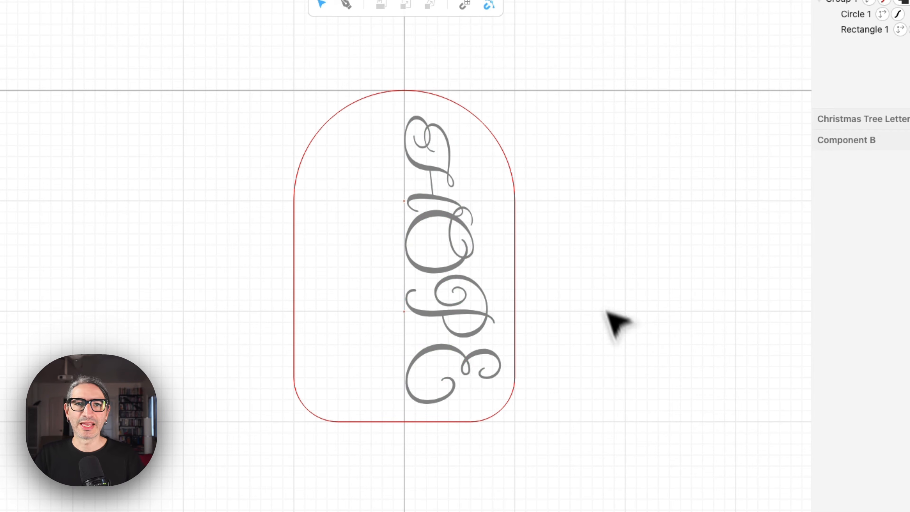
Apply a Mirror Repeat to the warped text so it is mirrored across the arch's centreline.
left_click(22, 298)
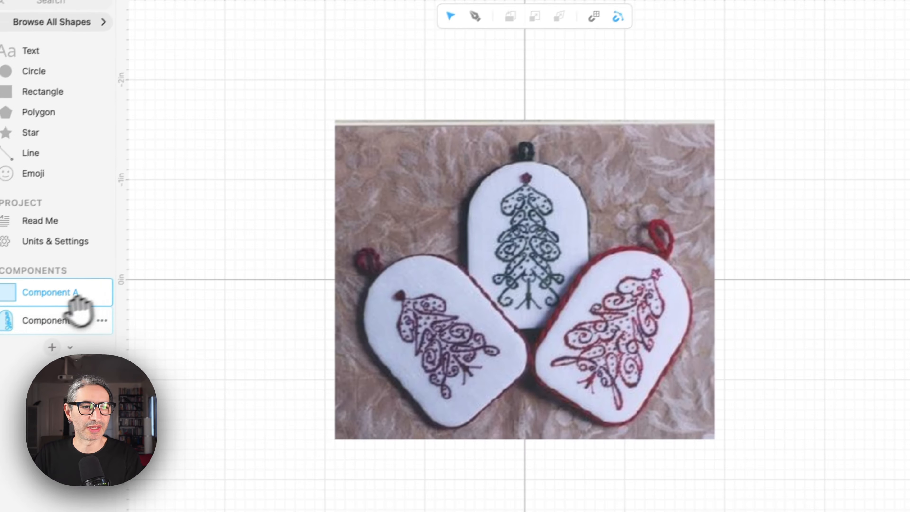
left_click(32, 336)
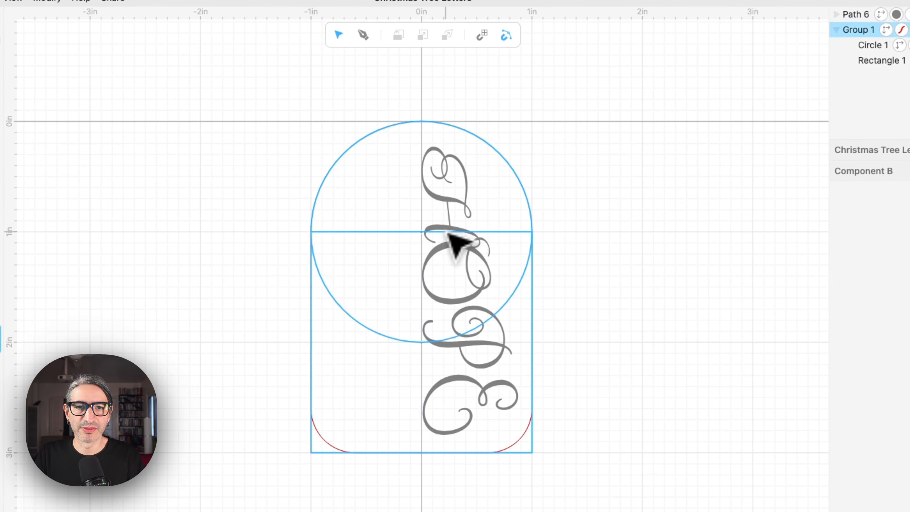
left_click(452, 233)
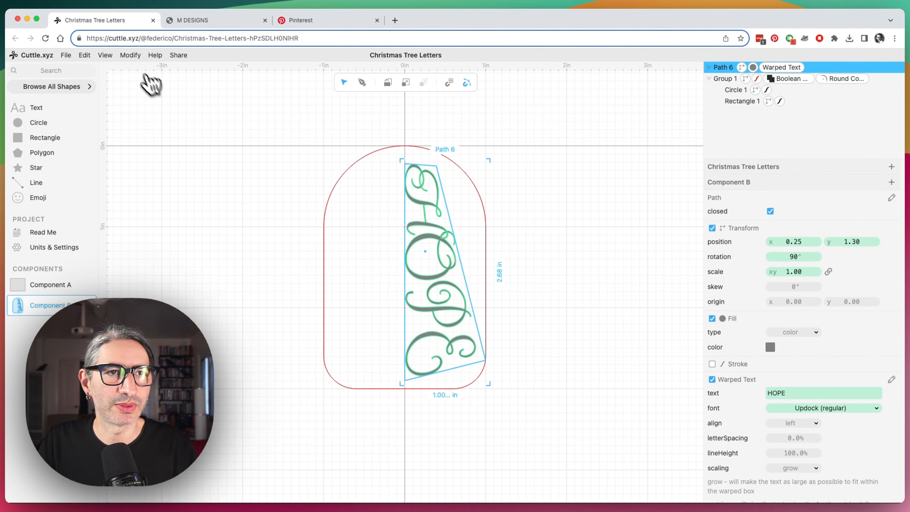
left_click(130, 55)
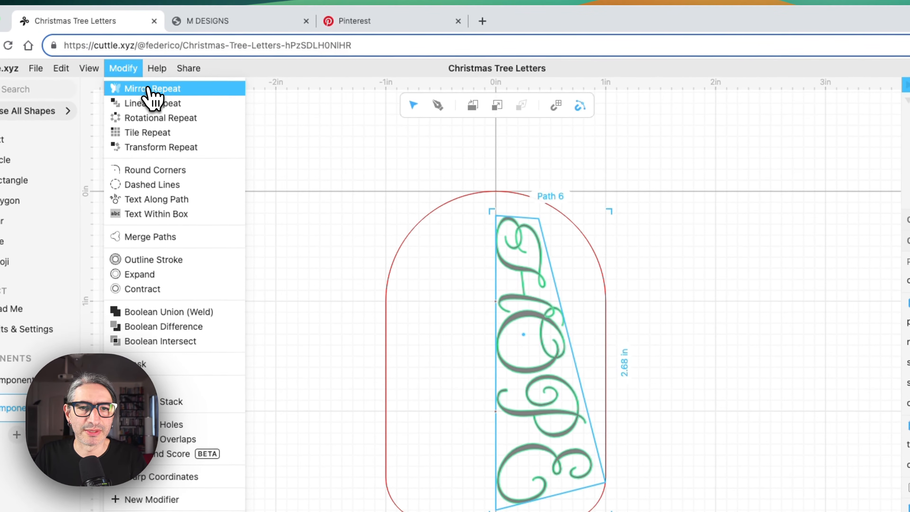
left_click(153, 95)
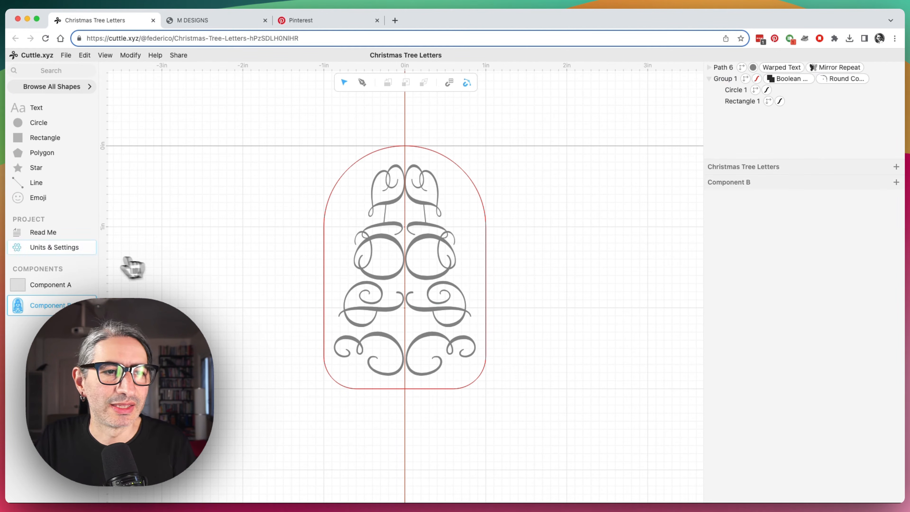
Open the project's Read Me and write the note "This is a Christmas ornament".
left_click(49, 233)
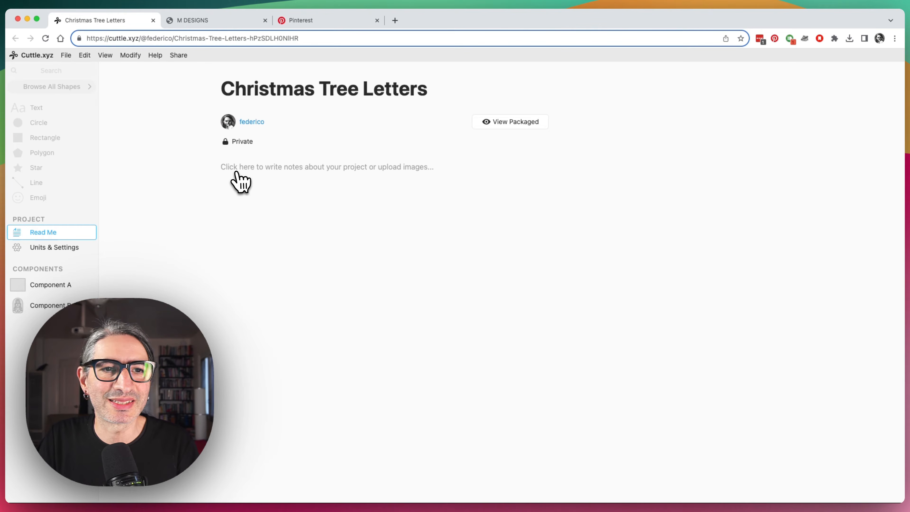
left_click(418, 166)
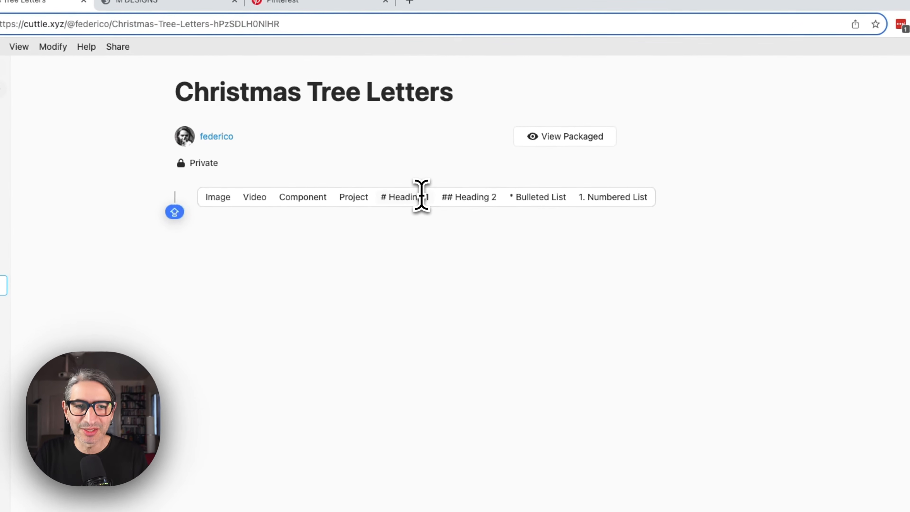
type("THI")
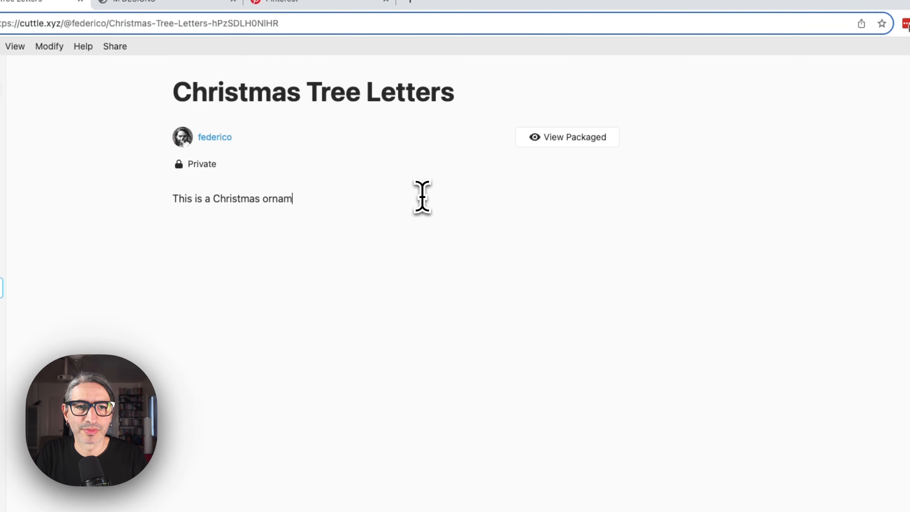
type("t")
key("Return")
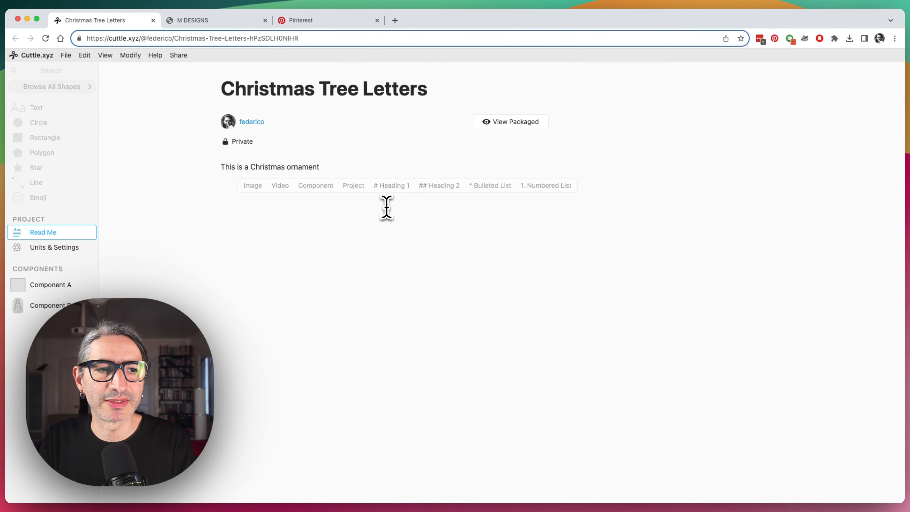
Rename Component B as NameTree.
left_click(50, 303)
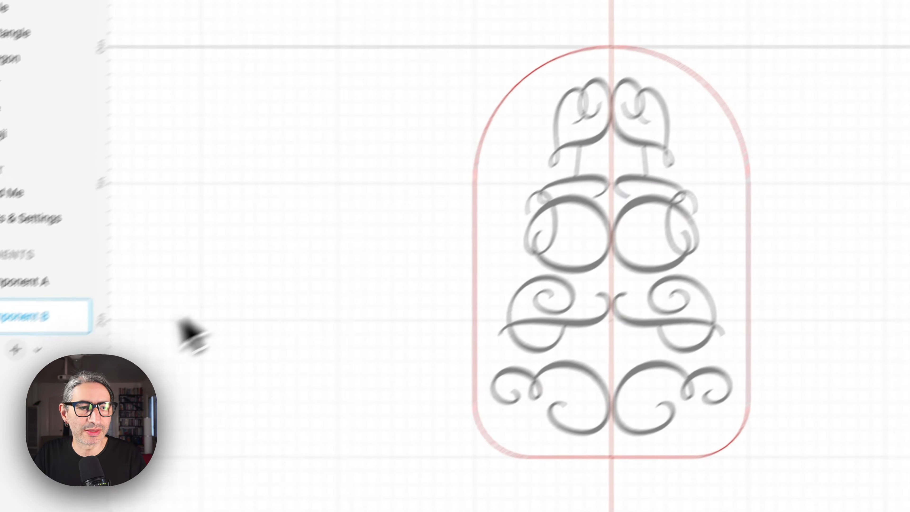
double_click(86, 270)
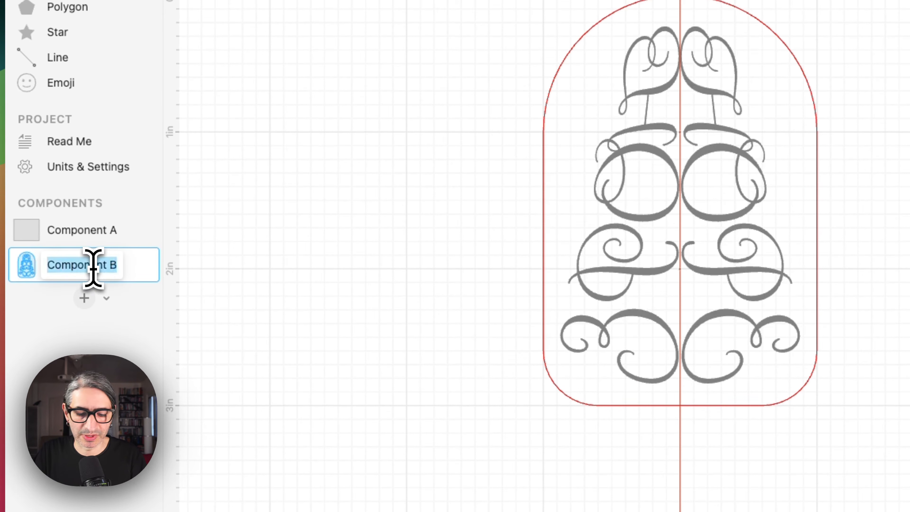
type("Tree")
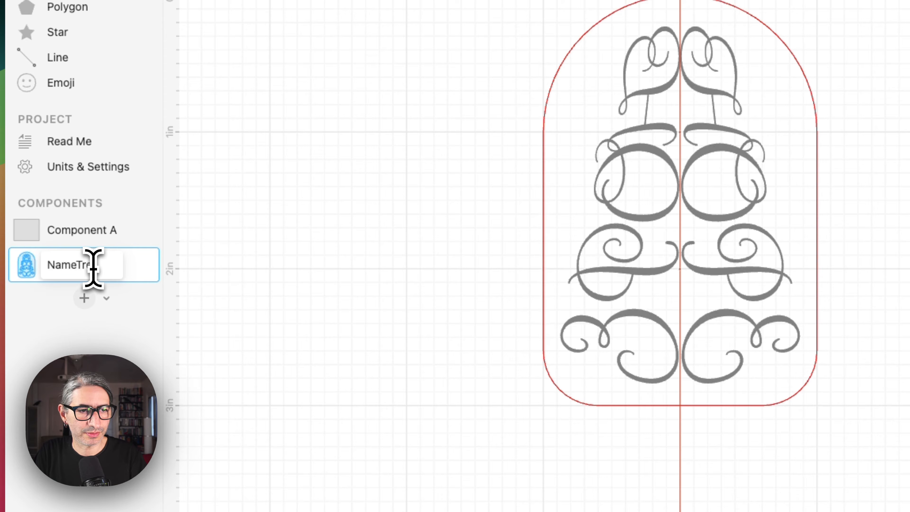
key("Return")
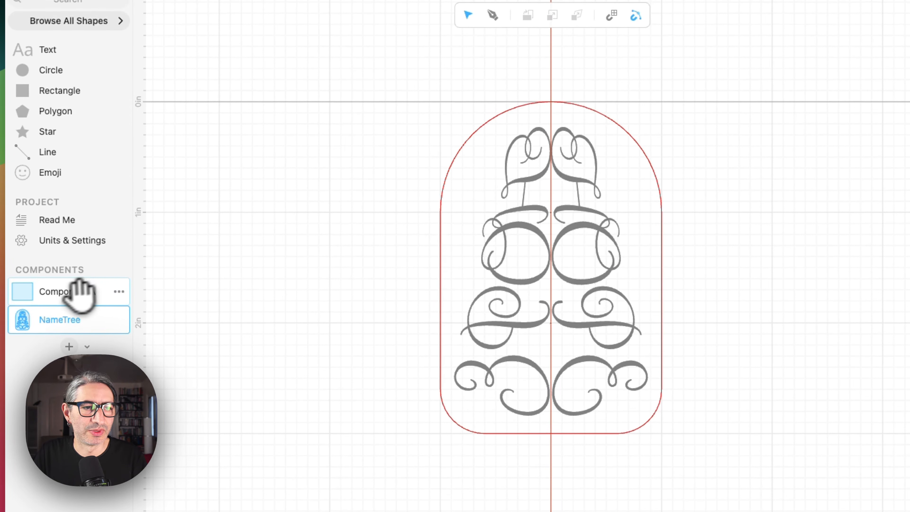
Embed the NameTree component in the Read Me below the note.
left_click(70, 230)
left_click(40, 322)
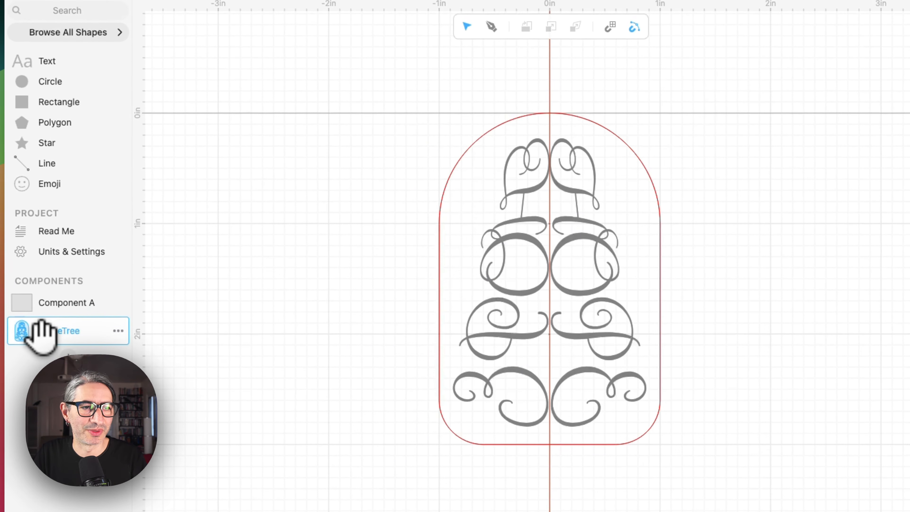
left_click(60, 233)
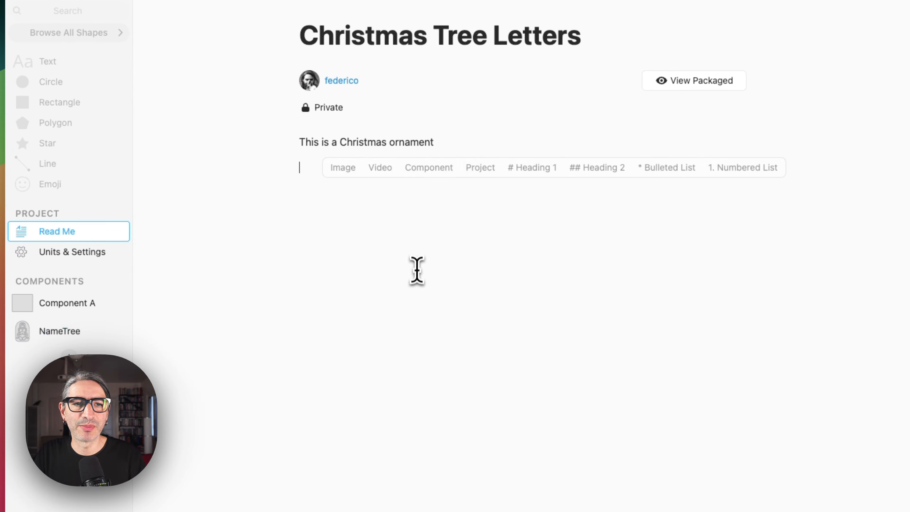
key("Return")
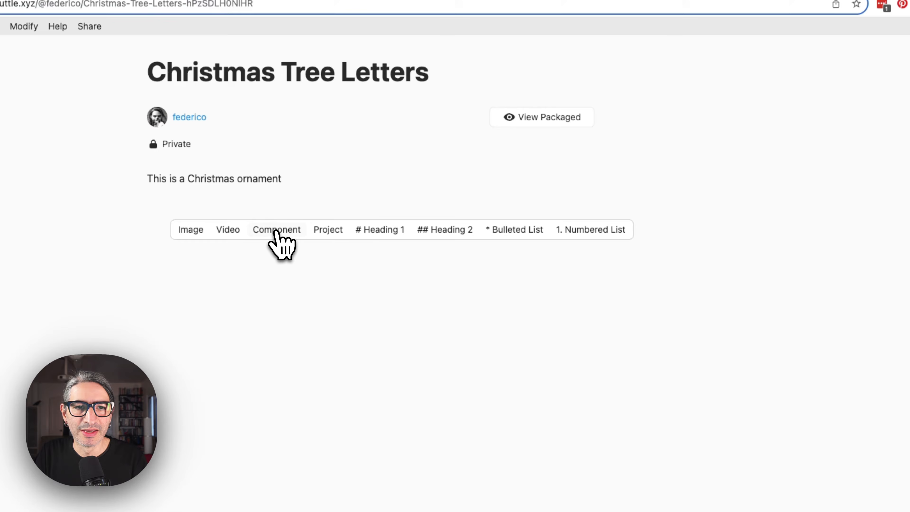
left_click(277, 230)
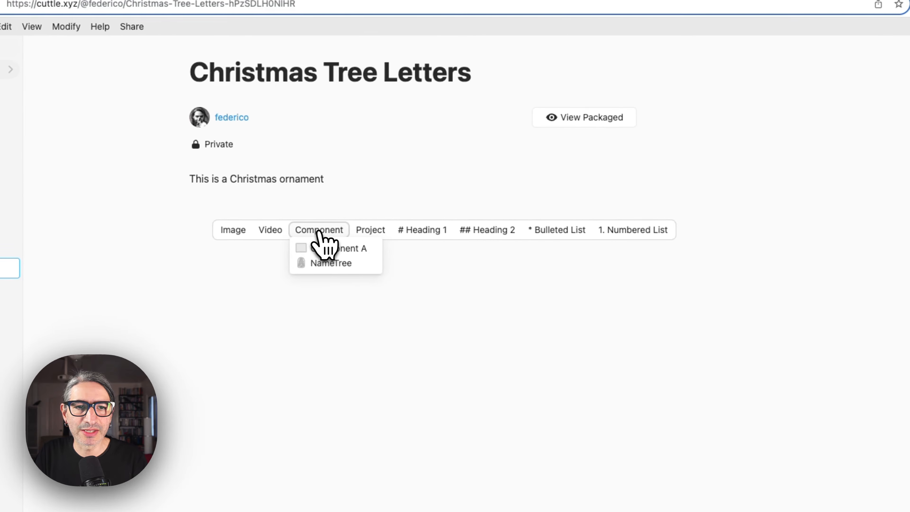
left_click(337, 265)
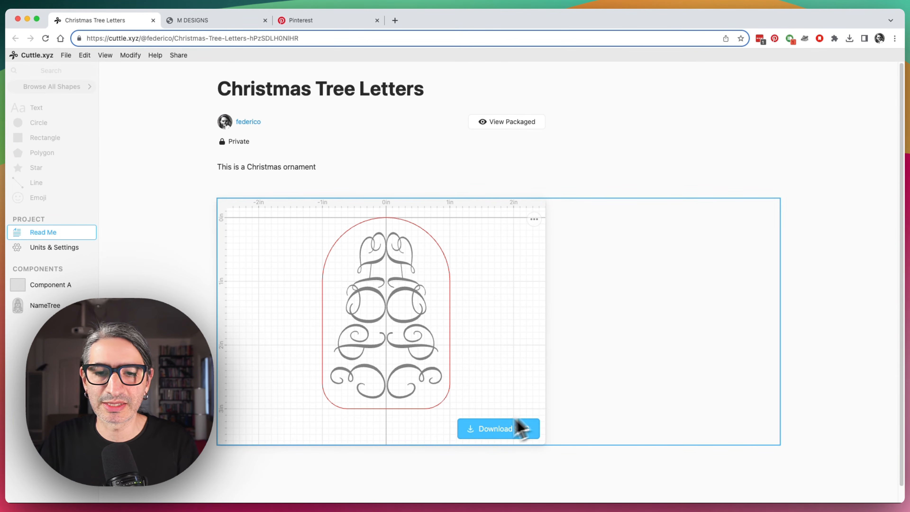
Set the project's sharing to Unlisted and copy its link.
left_click(505, 433)
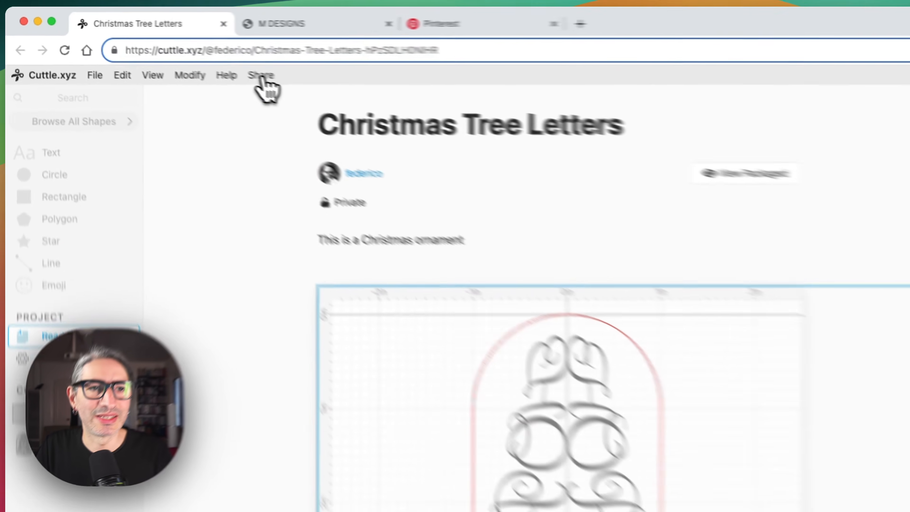
left_click(179, 57)
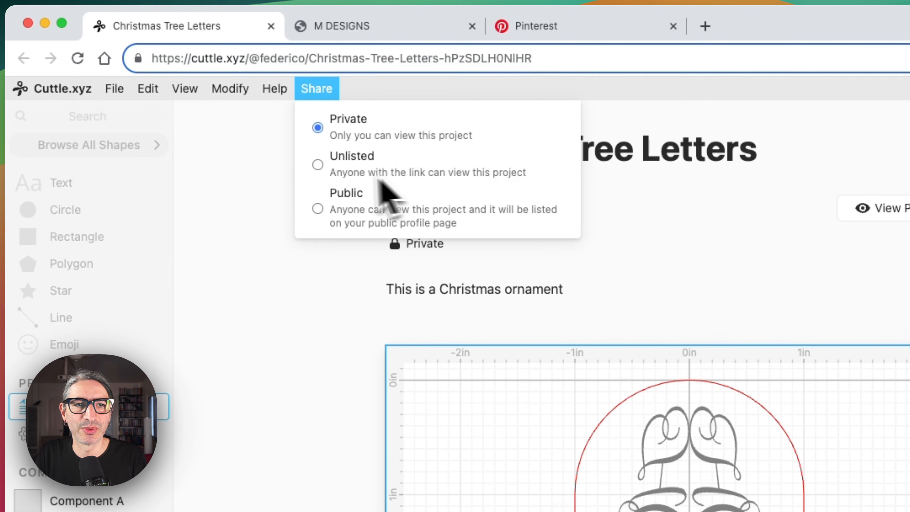
left_click(319, 166)
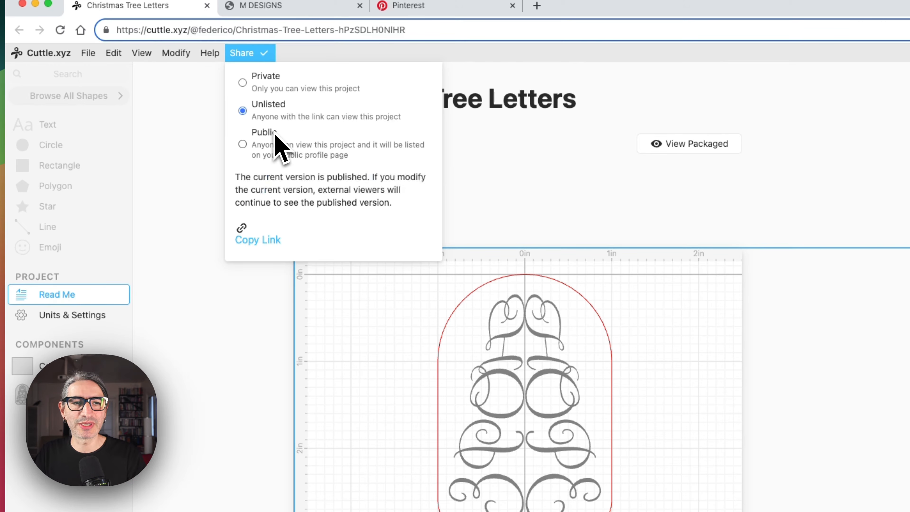
left_click(260, 240)
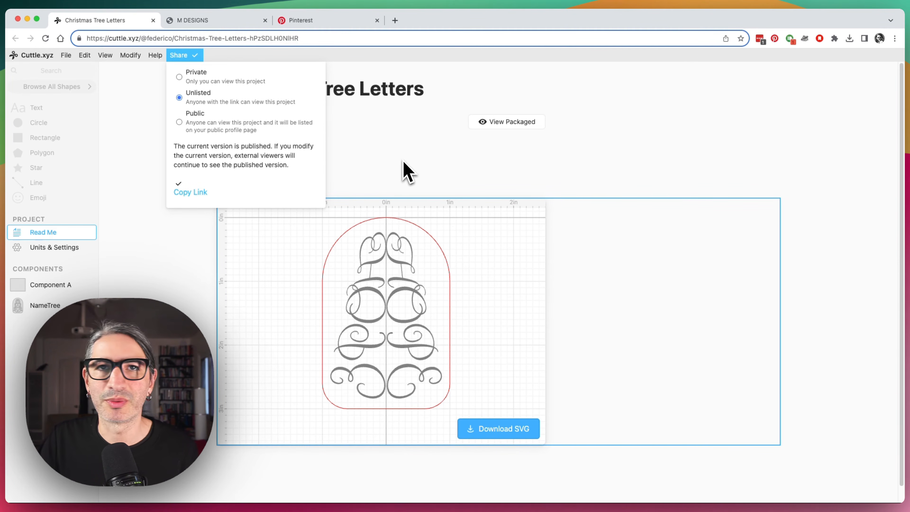
left_click(421, 171)
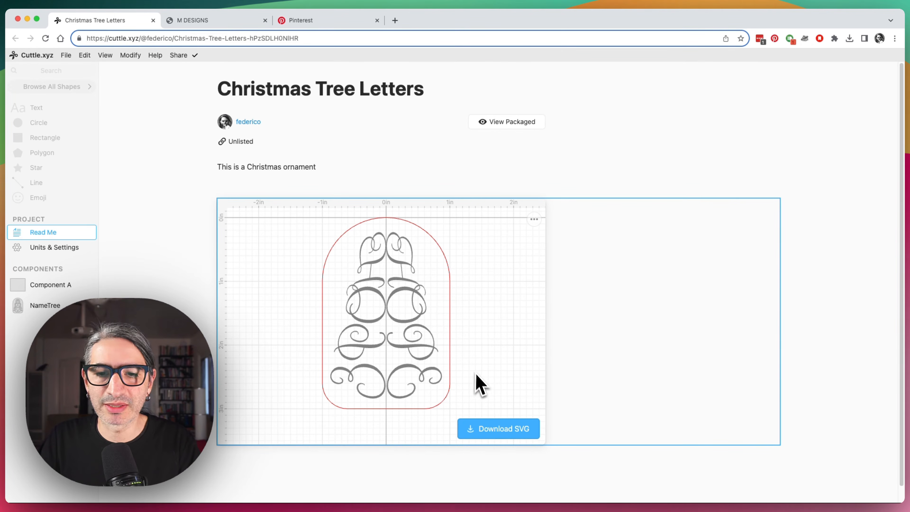
Download the embedded NameTree design as an SVG file.
left_click(496, 432)
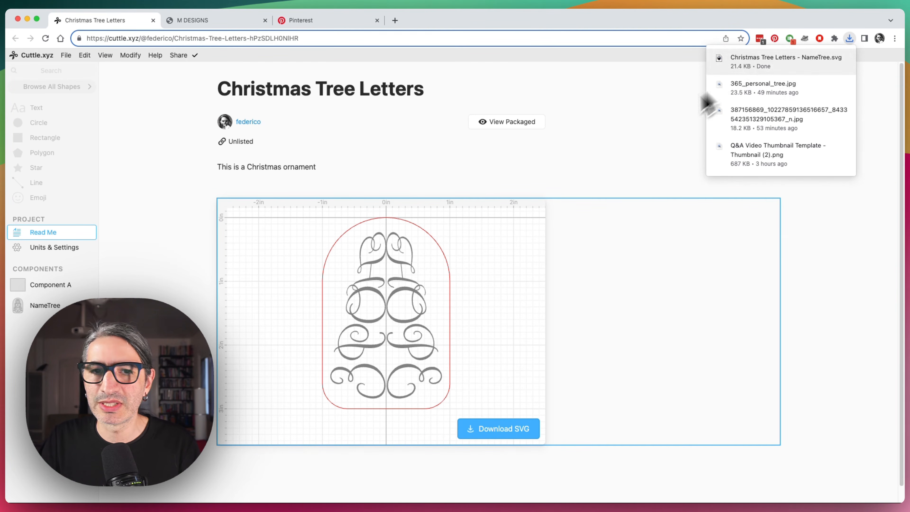
left_click(629, 176)
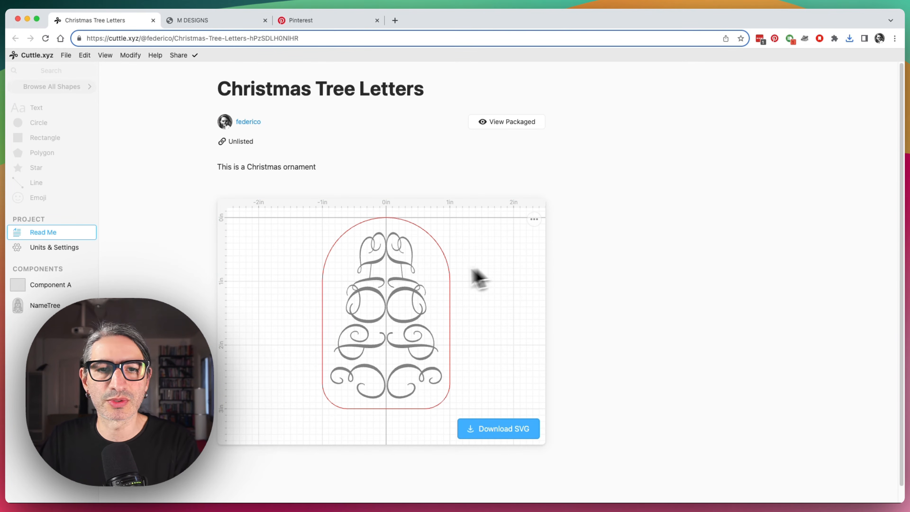
Open the NameTree component and add a new project parameter named myText.
left_click(412, 287)
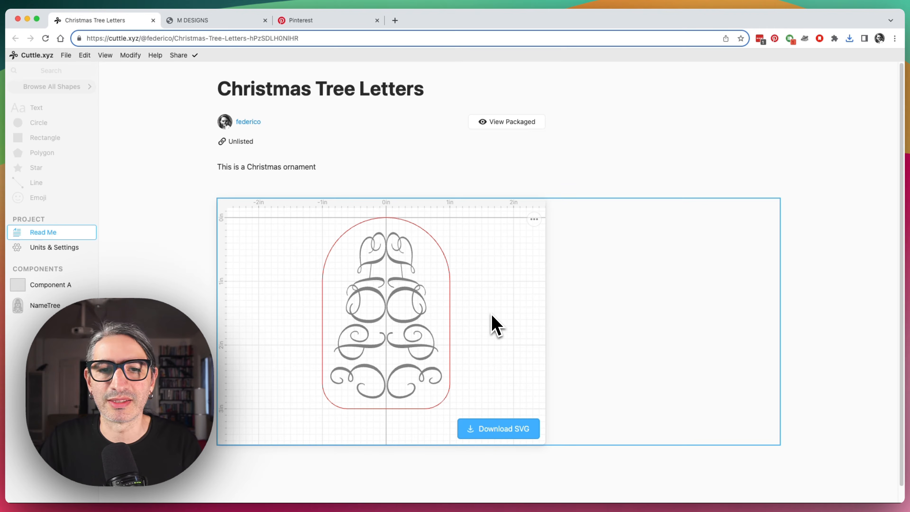
left_click(56, 307)
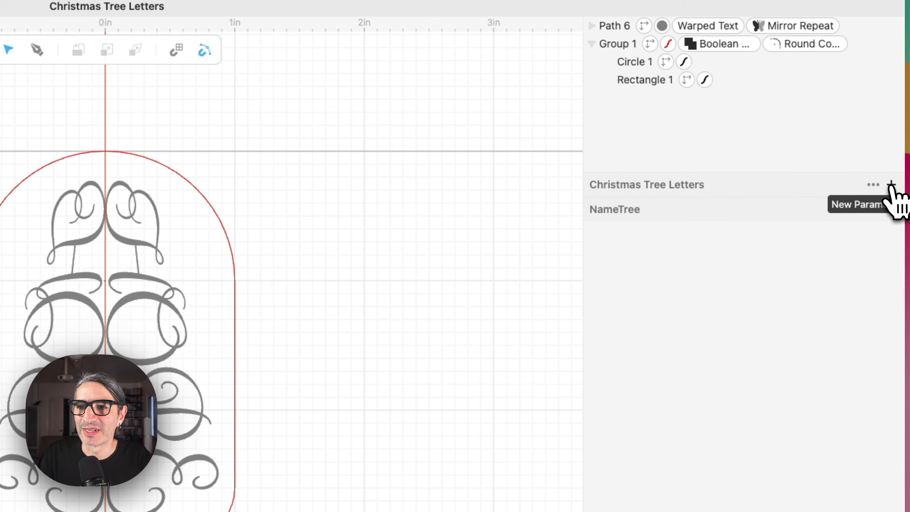
left_click(891, 185)
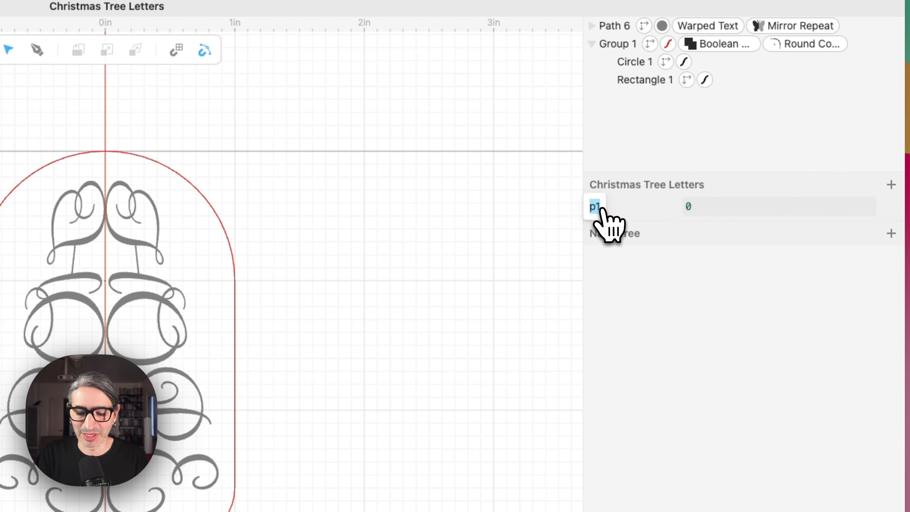
left_click(529, 217)
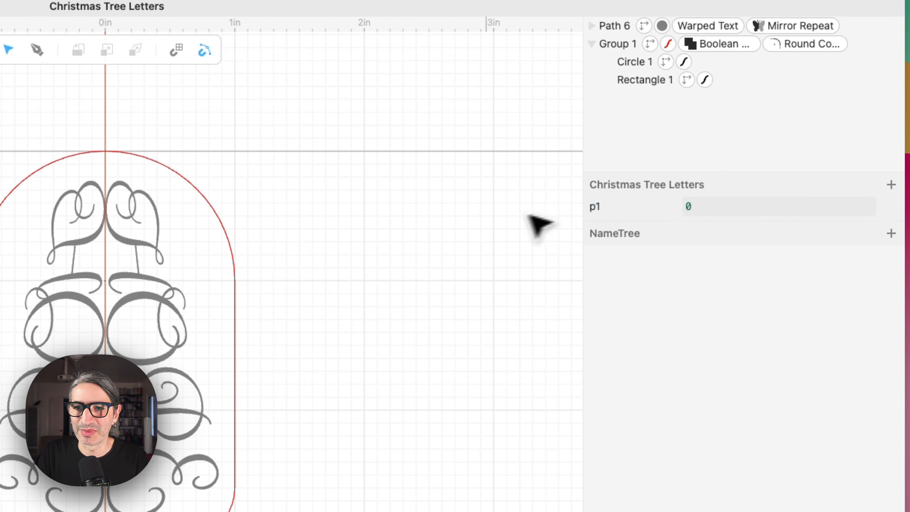
double_click(595, 207)
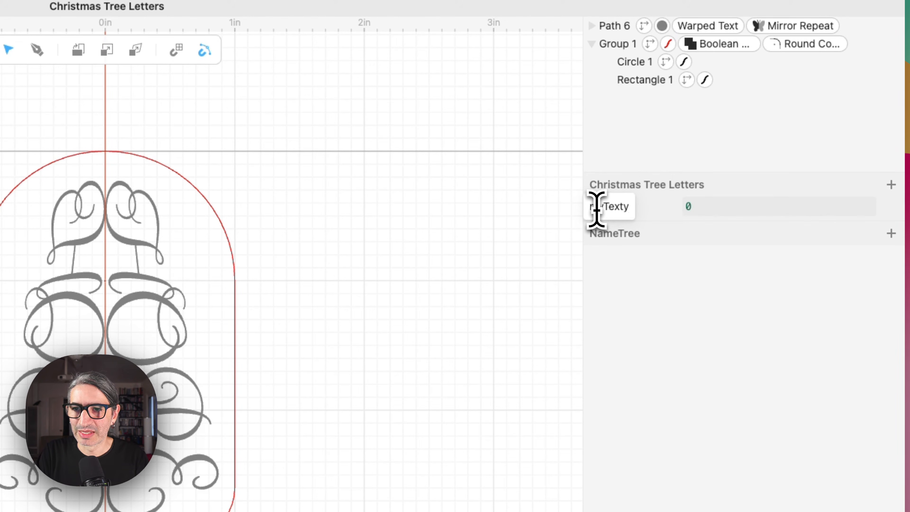
type("myText")
left_click(502, 273)
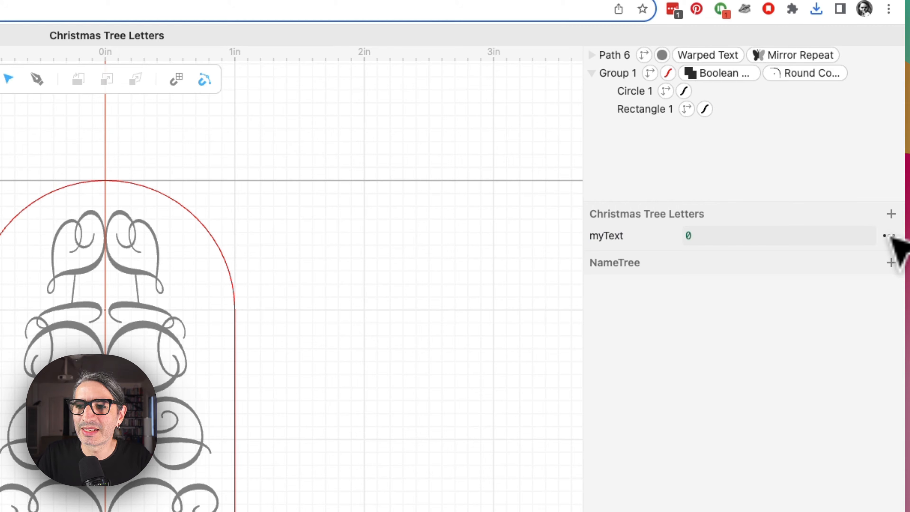
Set the myText parameter's type to Text and its value to LIGHT.
left_click(889, 237)
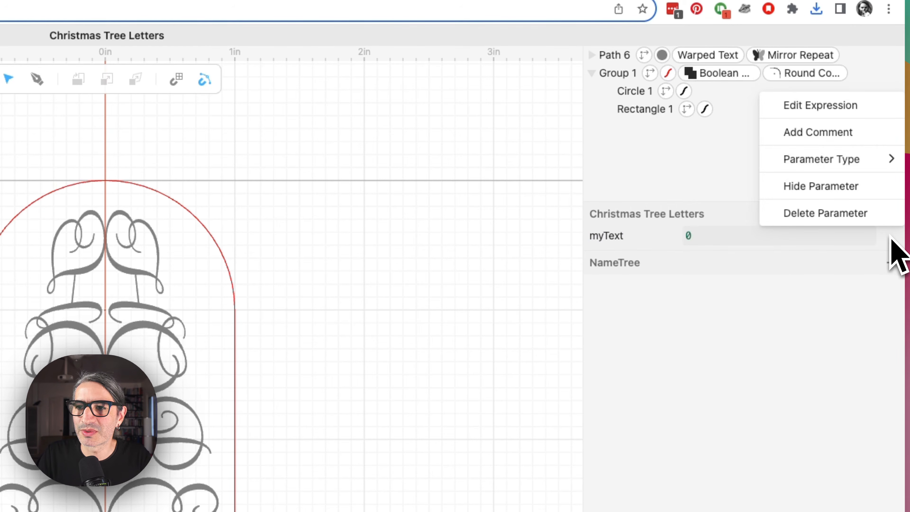
mouse_move(867, 163)
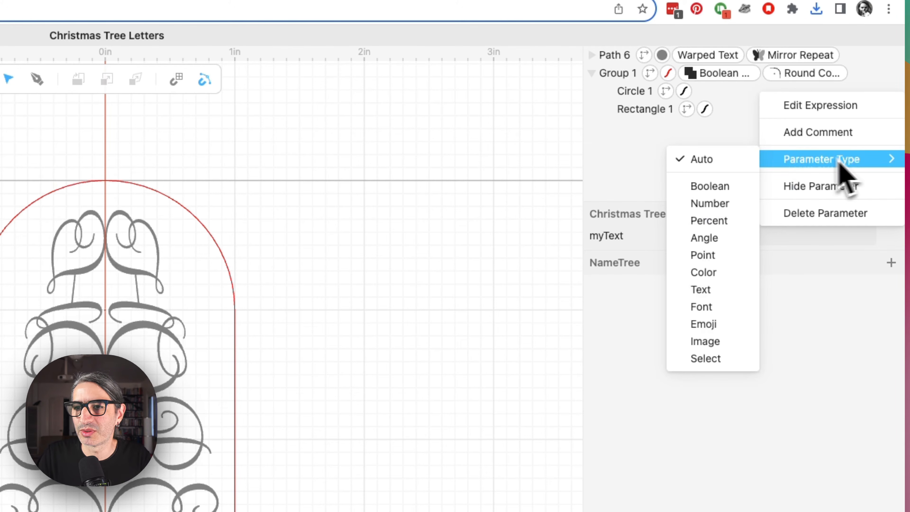
left_click(716, 291)
double_click(722, 237)
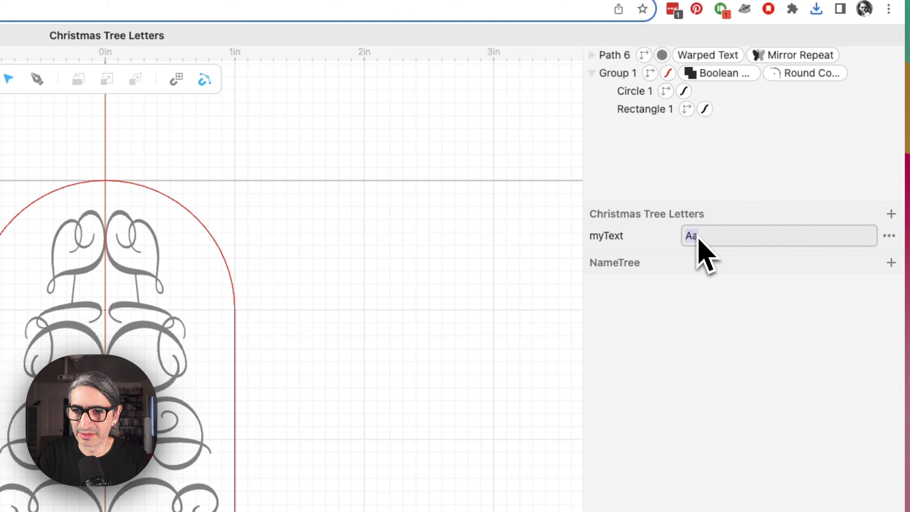
type("LIGHT")
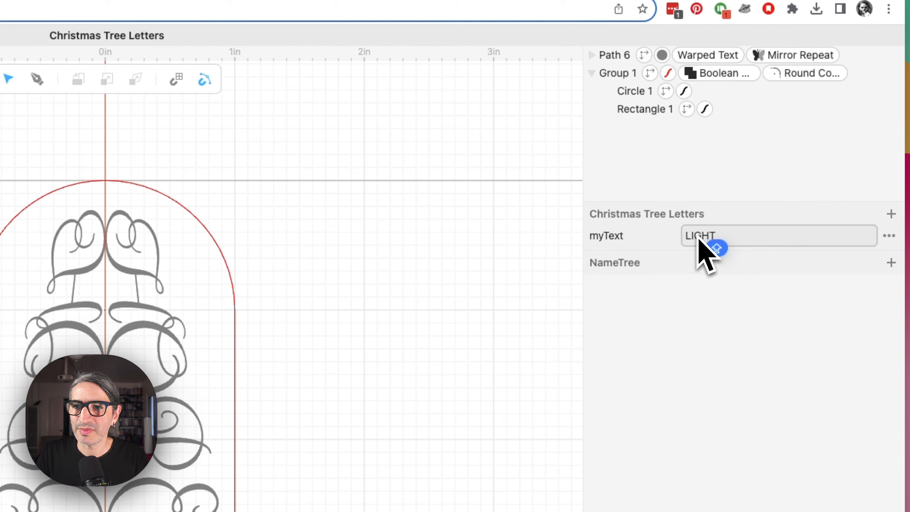
left_click(473, 255)
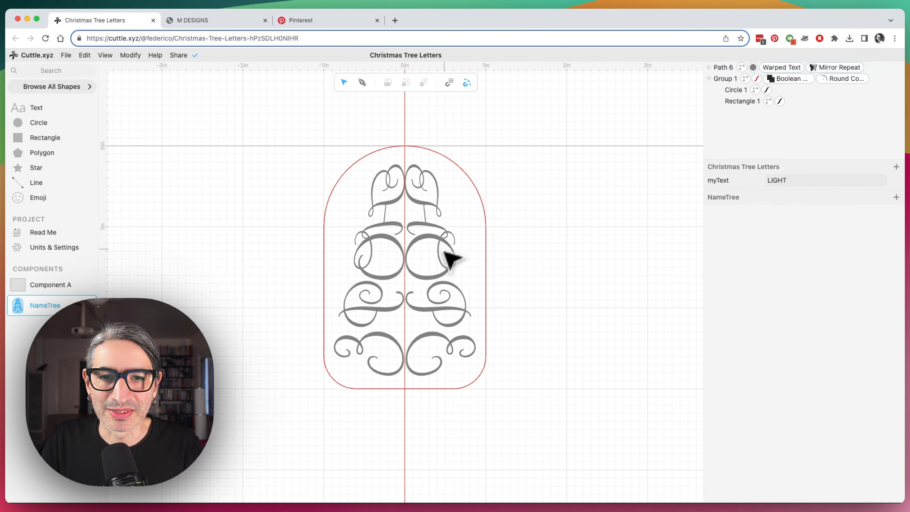
Replace the tree path's warped text with the literal text myText.
left_click(453, 252)
scroll(721, 398, "down", 2)
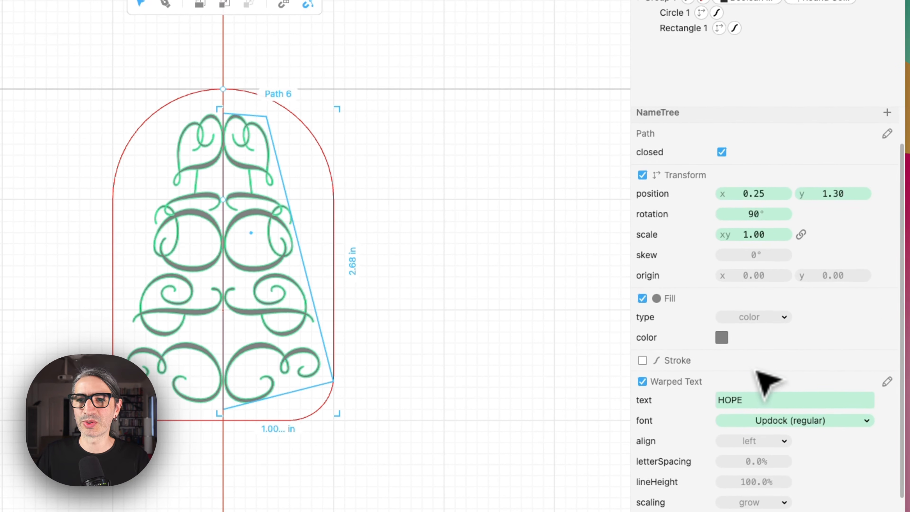
scroll(754, 359, "up", 3)
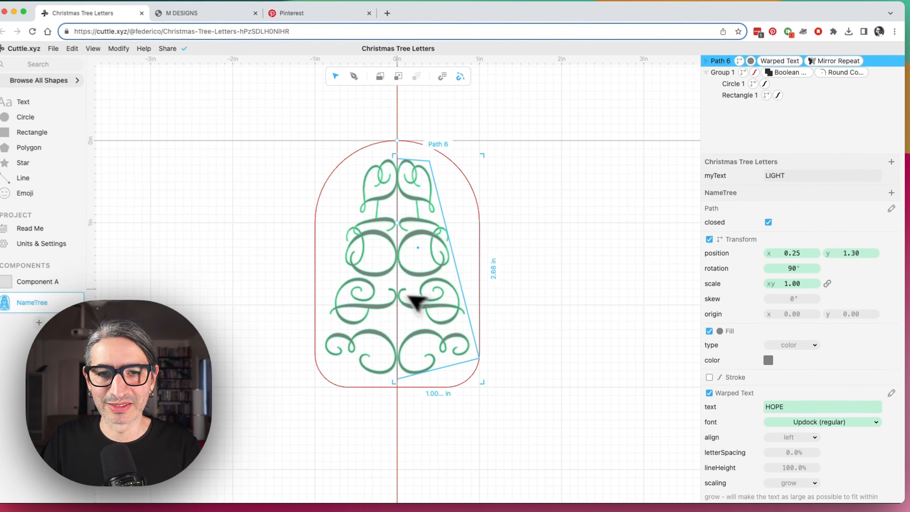
mouse_move(853, 409)
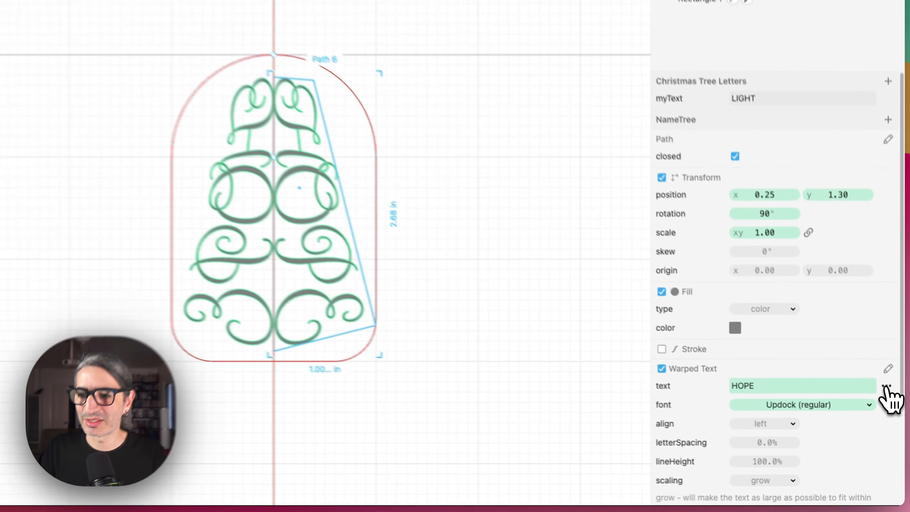
left_click(890, 409)
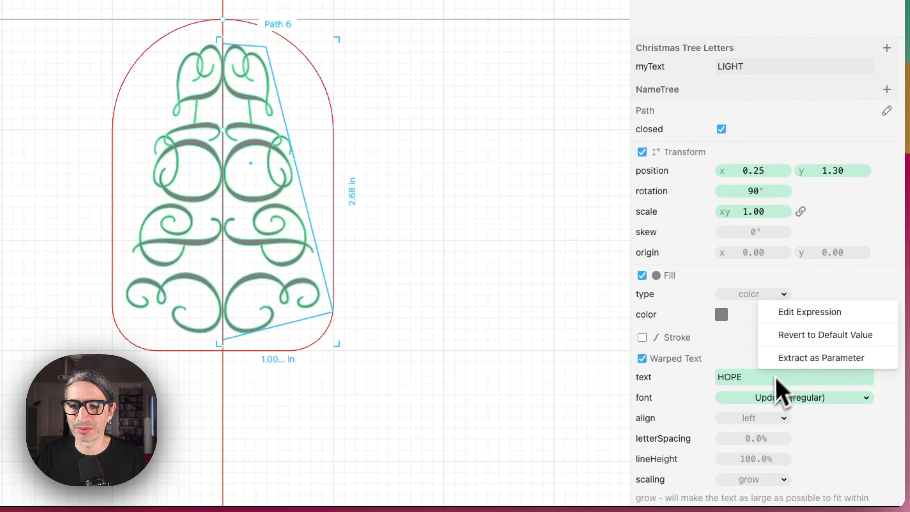
left_click(747, 378)
double_click(747, 377)
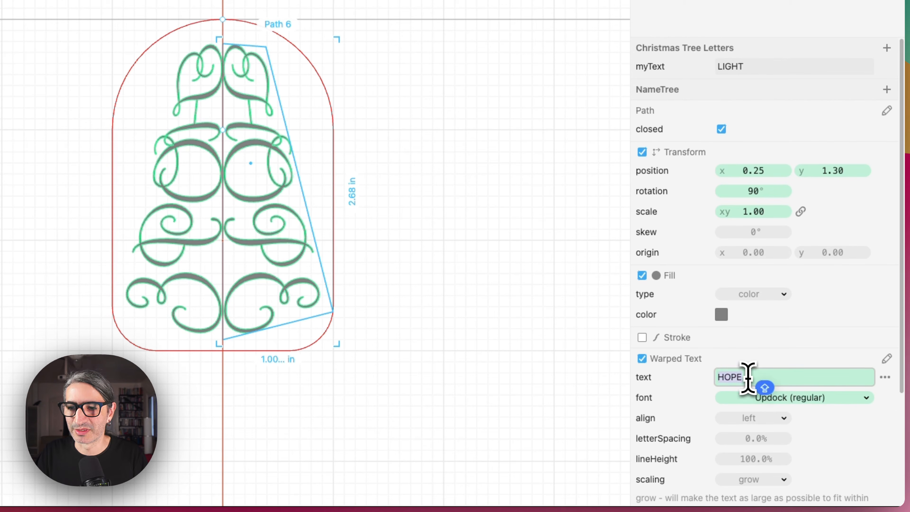
type("MYT")
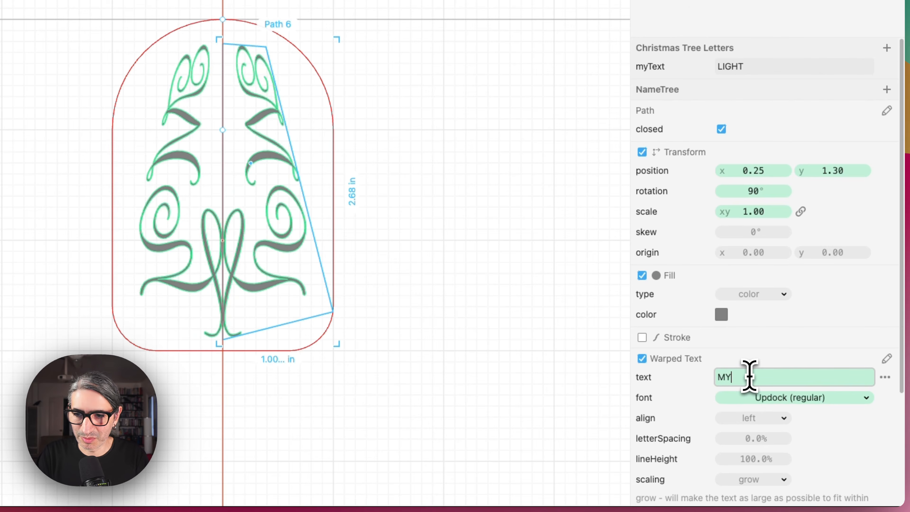
key("BackSpace")
key("BackSpace")
key("BackSpace")
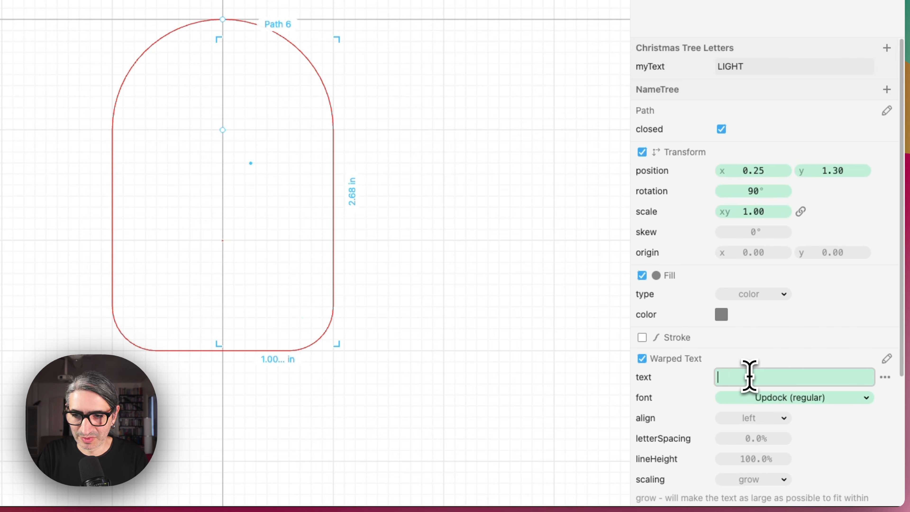
type("myTe")
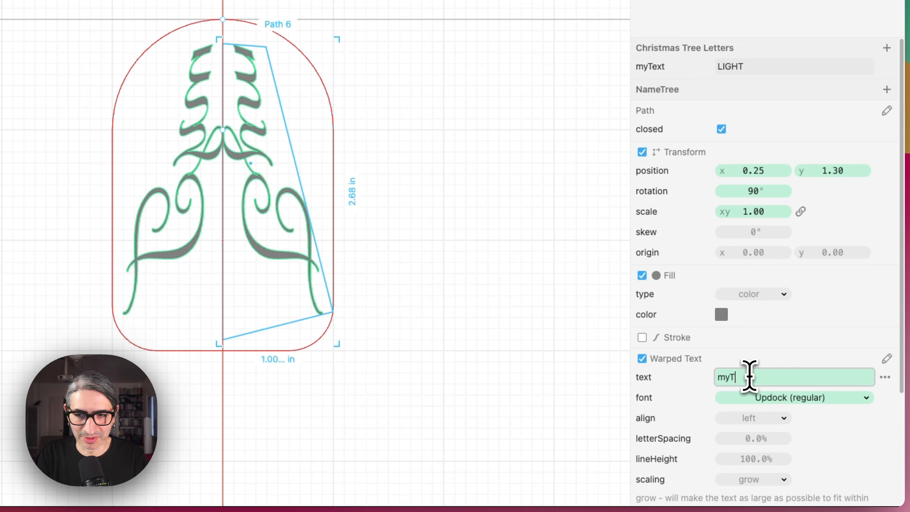
type("xt")
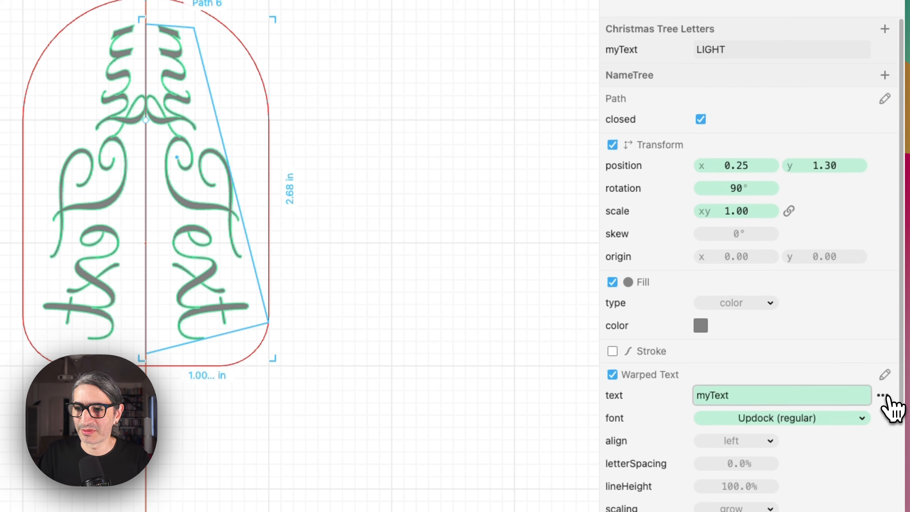
Turn the warped text into an expression that references the myText parameter.
left_click(882, 395)
left_click(833, 325)
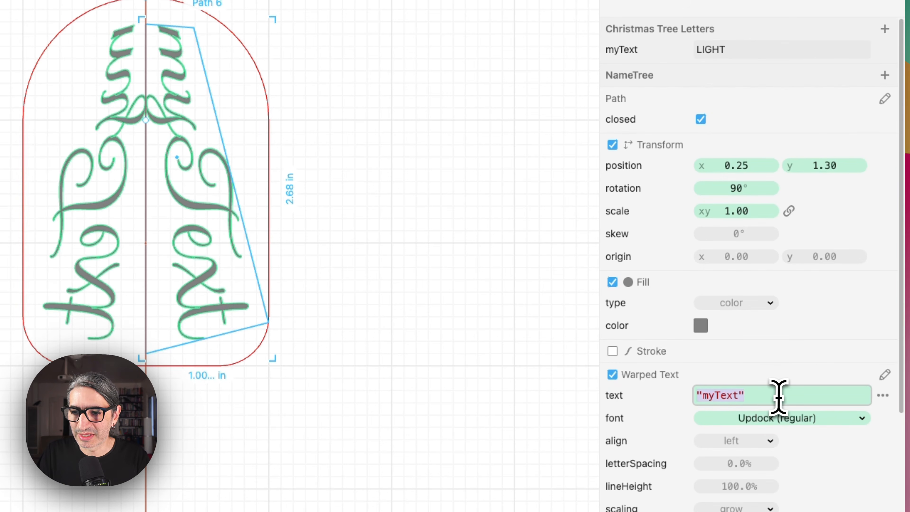
left_click_drag(736, 396, 690, 397)
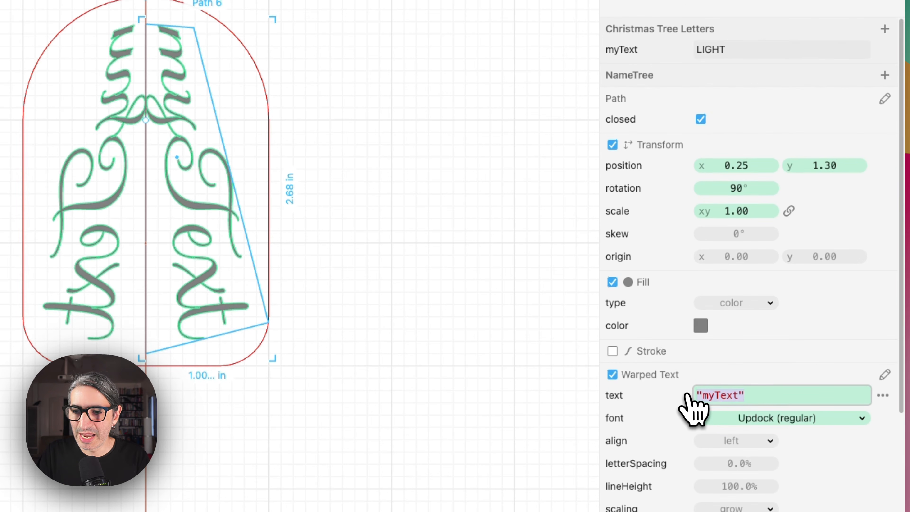
type("my")
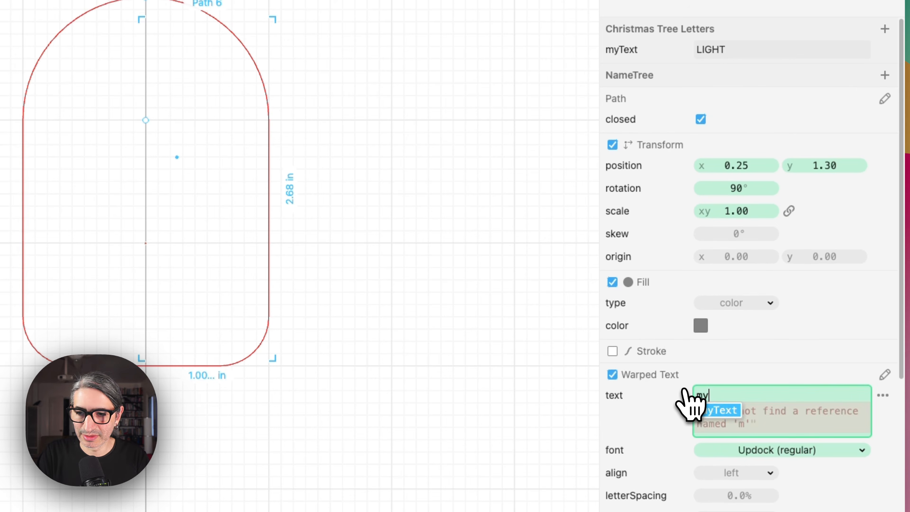
type("Text")
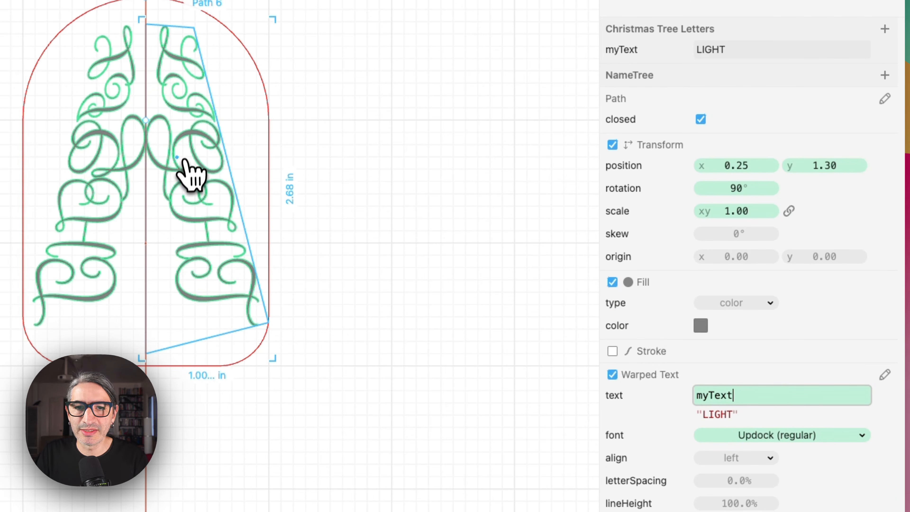
Set the myText parameter's value to HOPE, after briefly trying the user's first name.
left_click(730, 52)
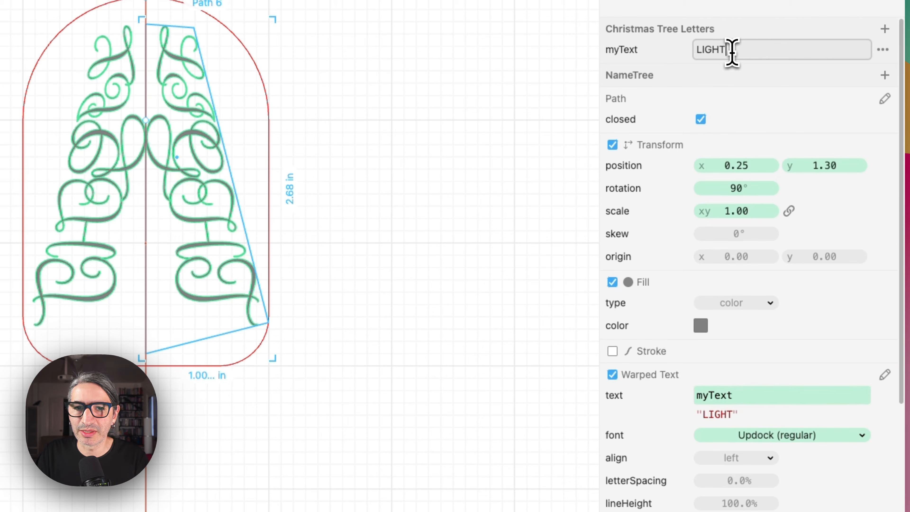
double_click(726, 52)
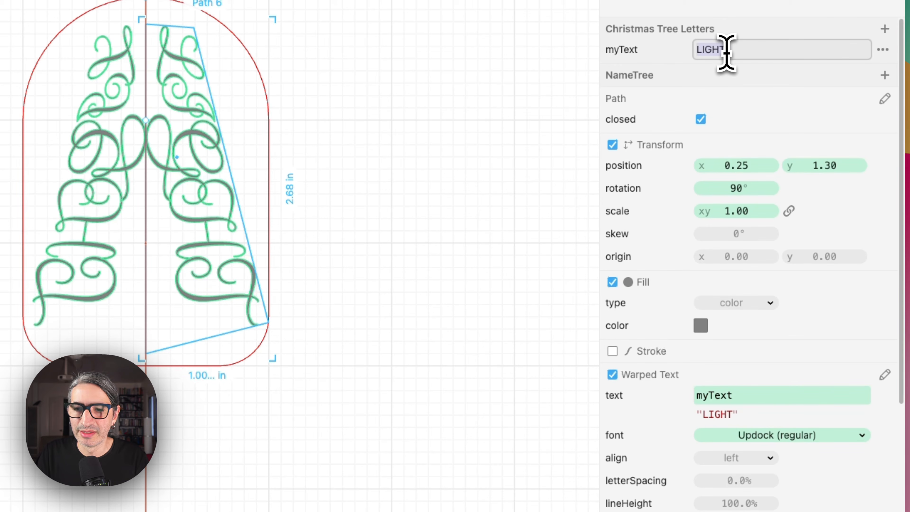
type("fed")
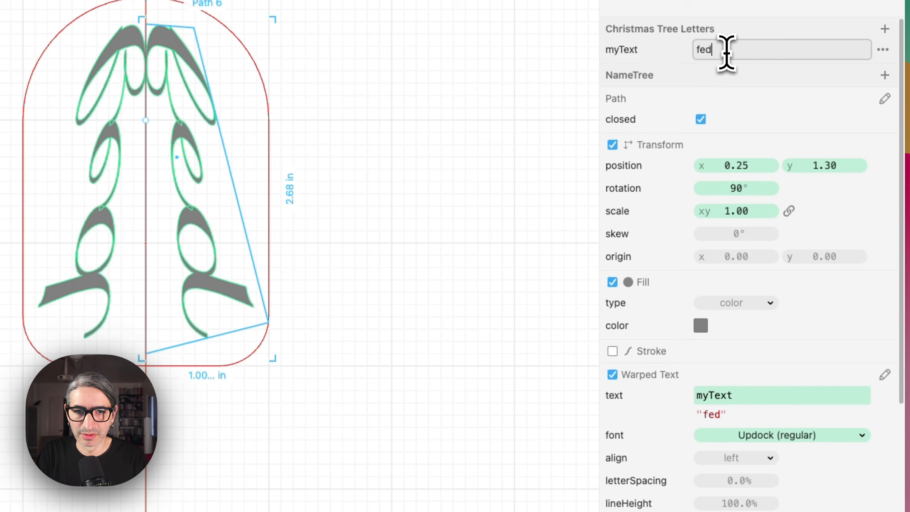
type("erico")
key("BackSpace")
key("BackSpace")
key("BackSpace")
key("BackSpace")
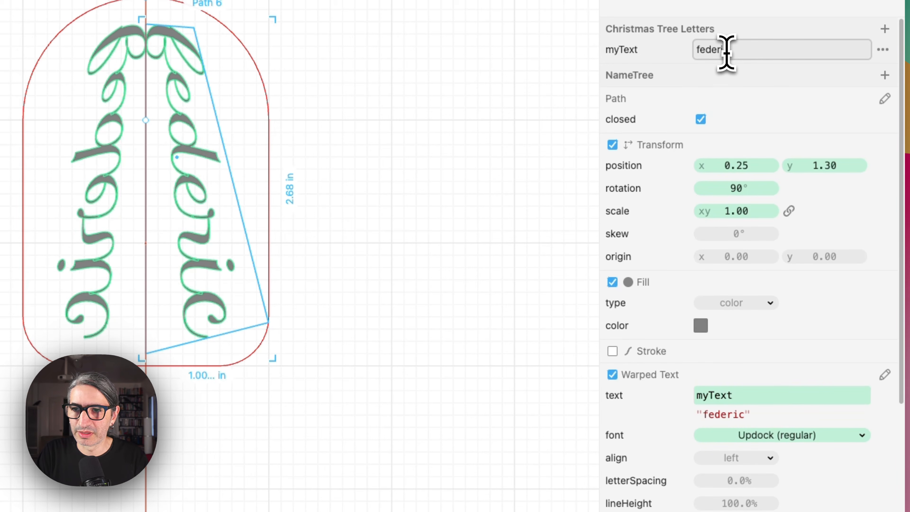
key("BackSpace")
key("BackSpace")
key("BackSpace")
key("BackSpace")
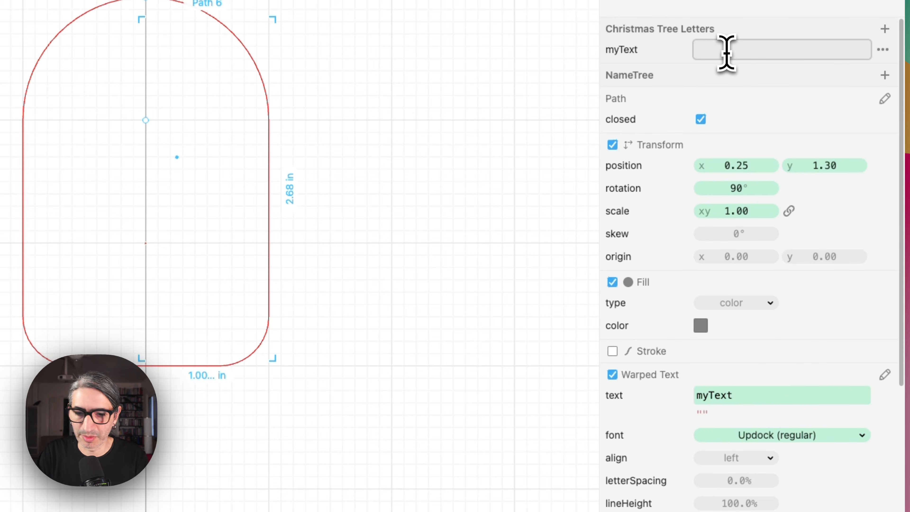
type("HOPE")
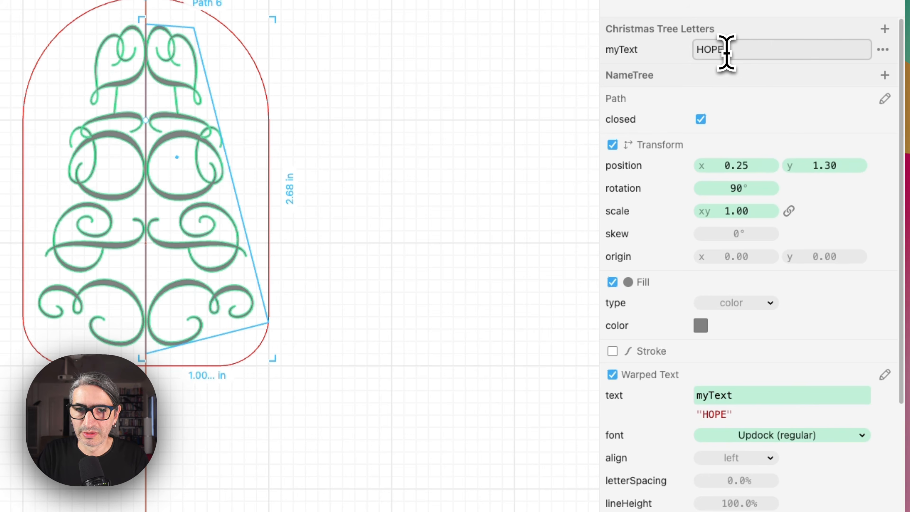
left_click(486, 166)
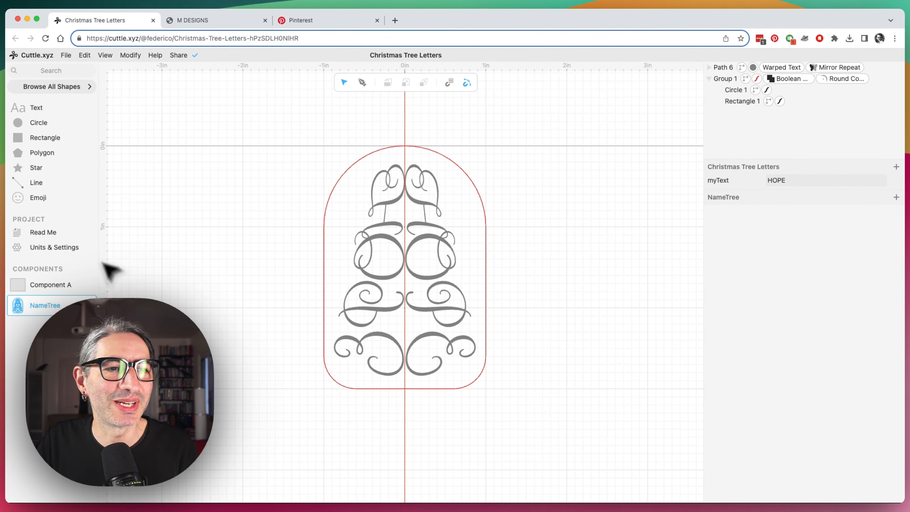
In the Read Me preview, set the myText parameter to CHRIST, after briefly trying HOPEANDLIGHT.
left_click(51, 237)
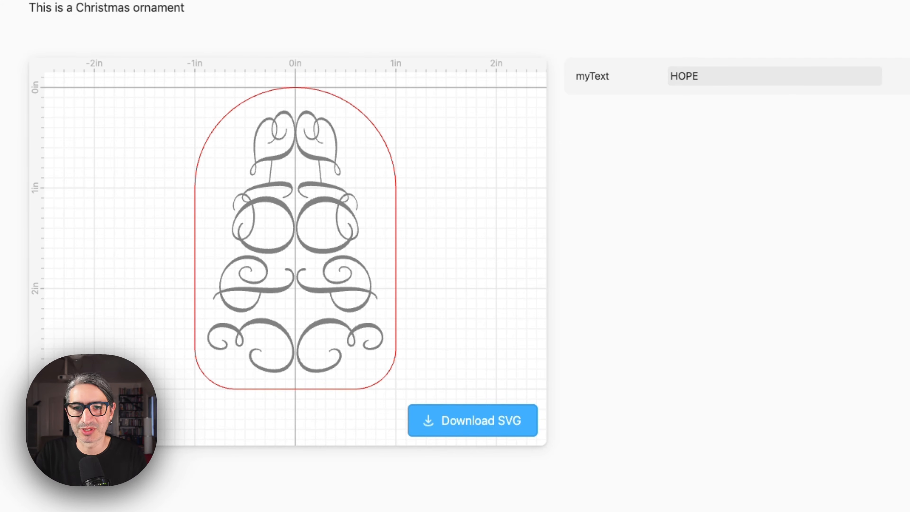
left_click(724, 77)
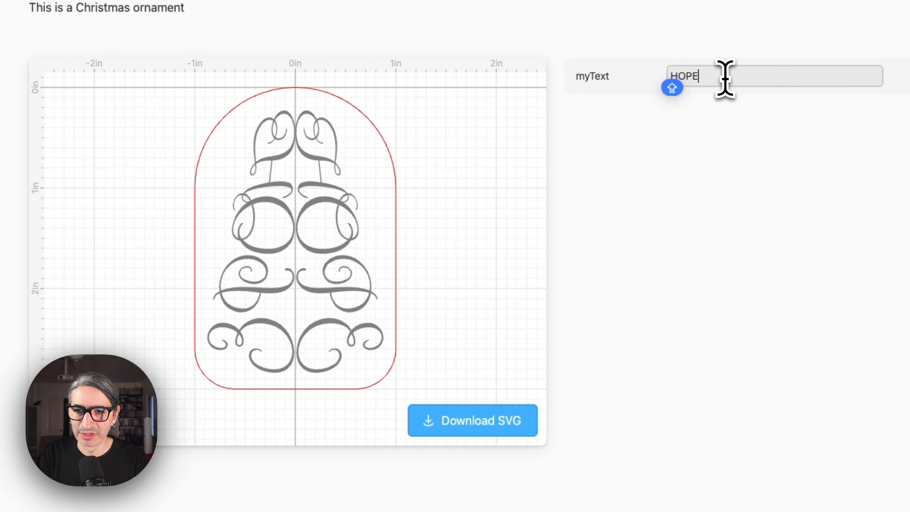
type("ANDLIGHT")
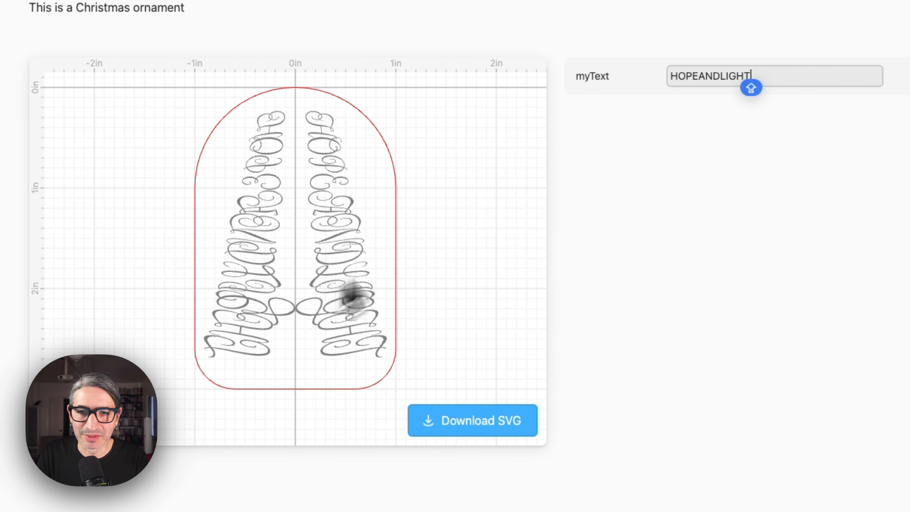
key("BackSpace")
key("BackSpace")
key("BackSpace")
key("BackSpace")
key("BackSpace")
key("BackSpace")
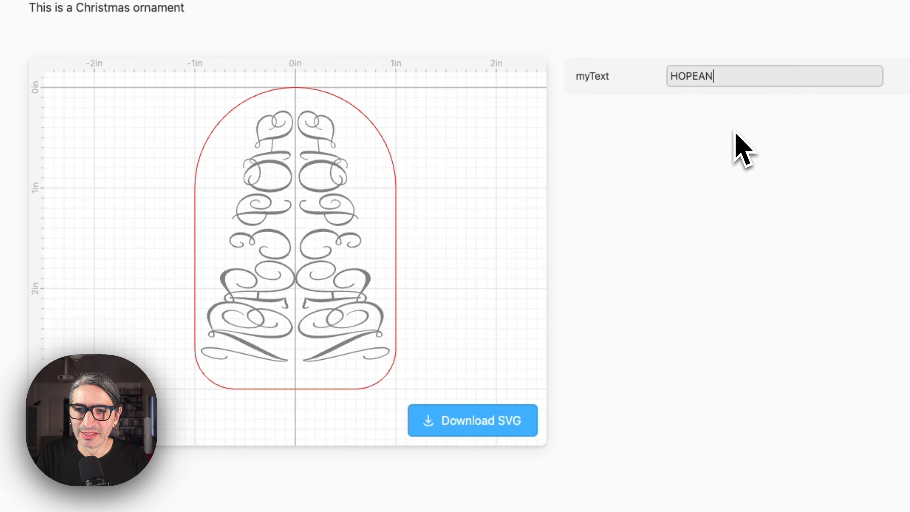
key("BackSpace")
key("BackSpace")
key("BackSpace")
key("BackSpace")
key("BackSpace")
key("BackSpace")
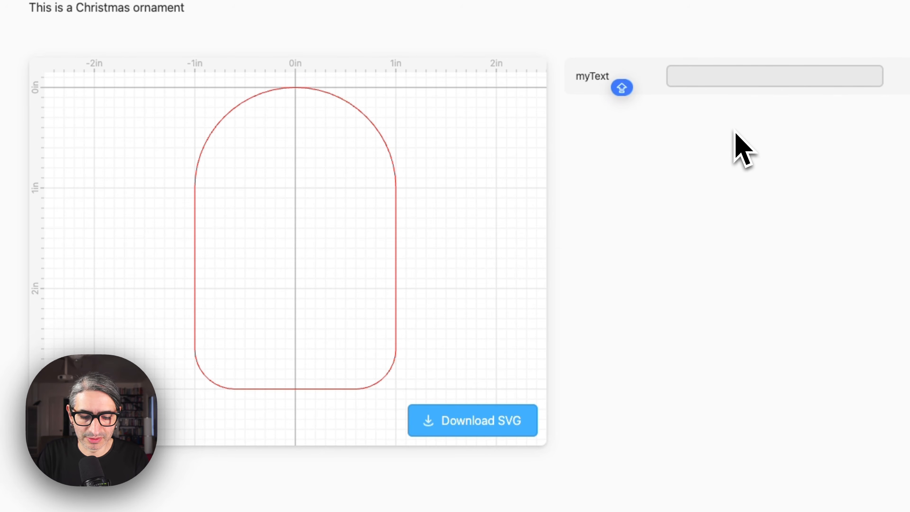
type("C")
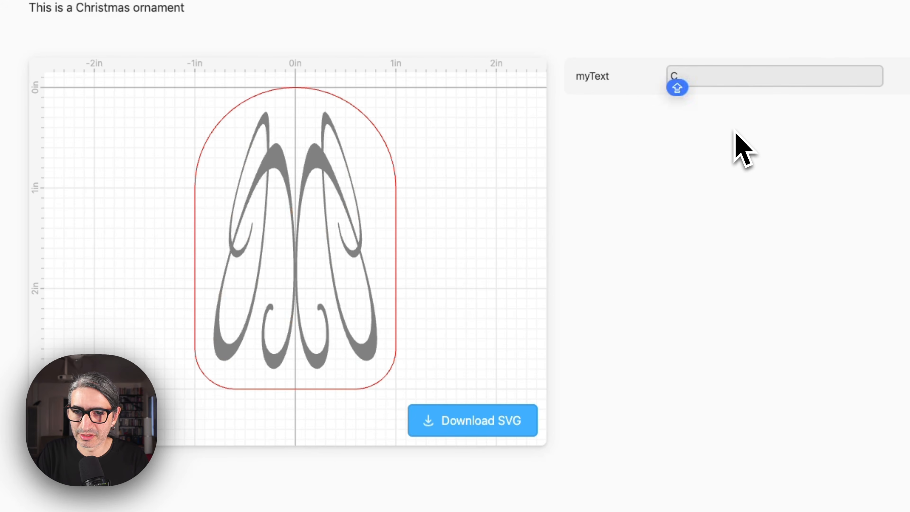
type("HRIST")
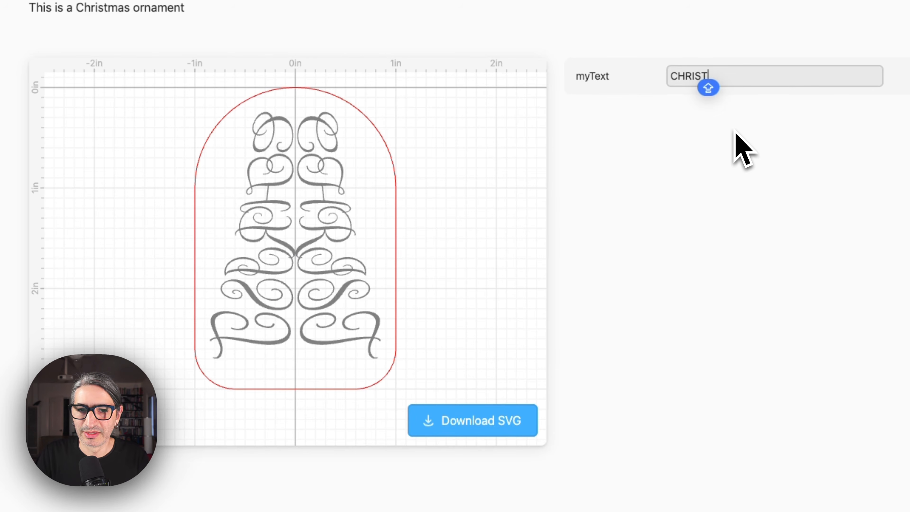
left_click(747, 164)
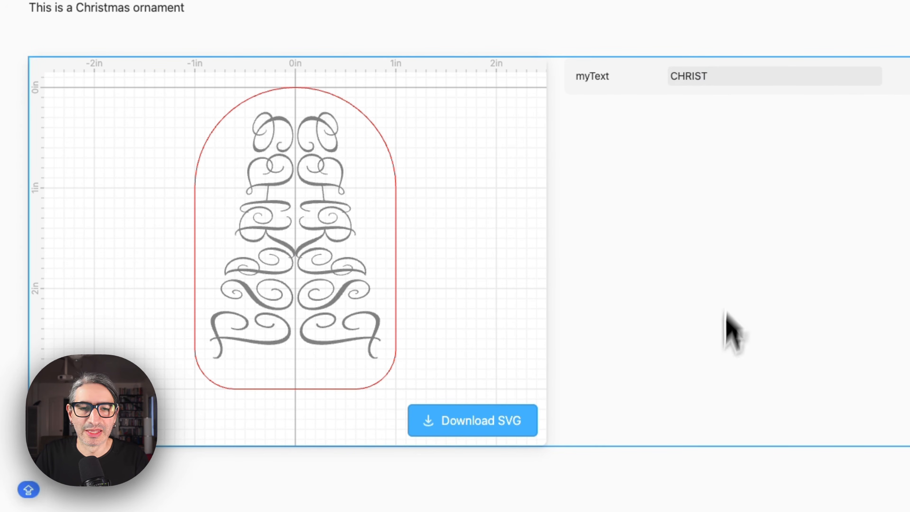
Return to the NameTree component and add a new parameter named myFont with the Font parameter type.
left_click(762, 31)
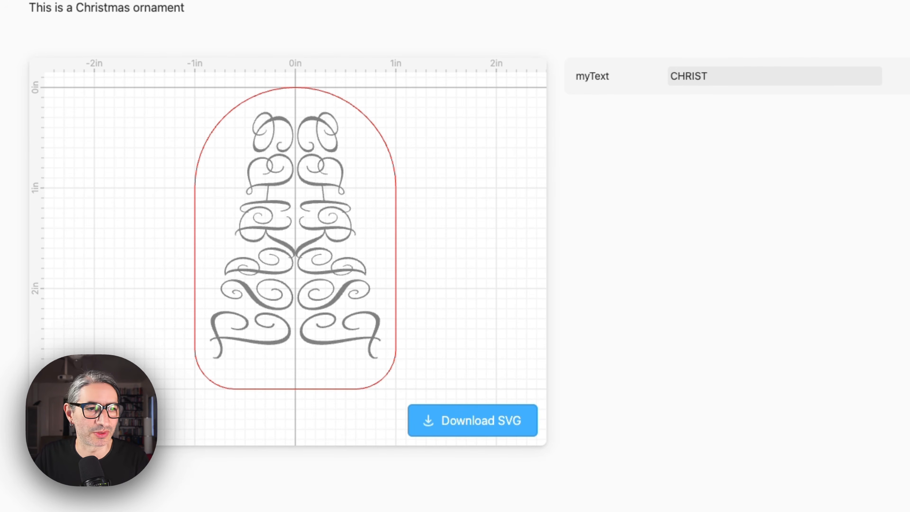
left_click(63, 312)
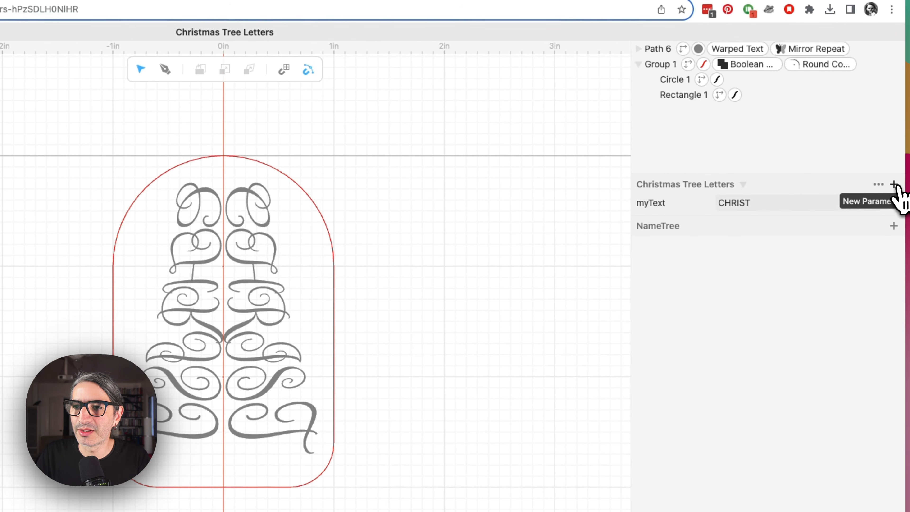
left_click(894, 186)
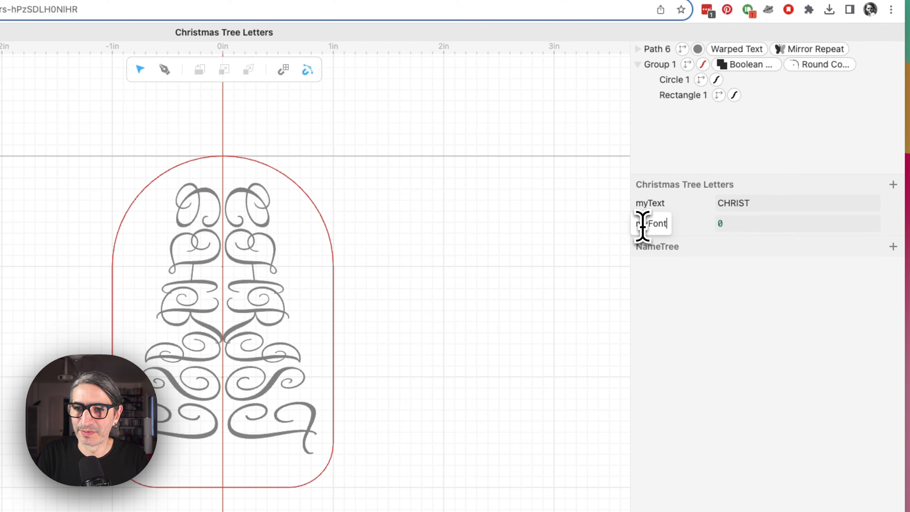
type("myFont")
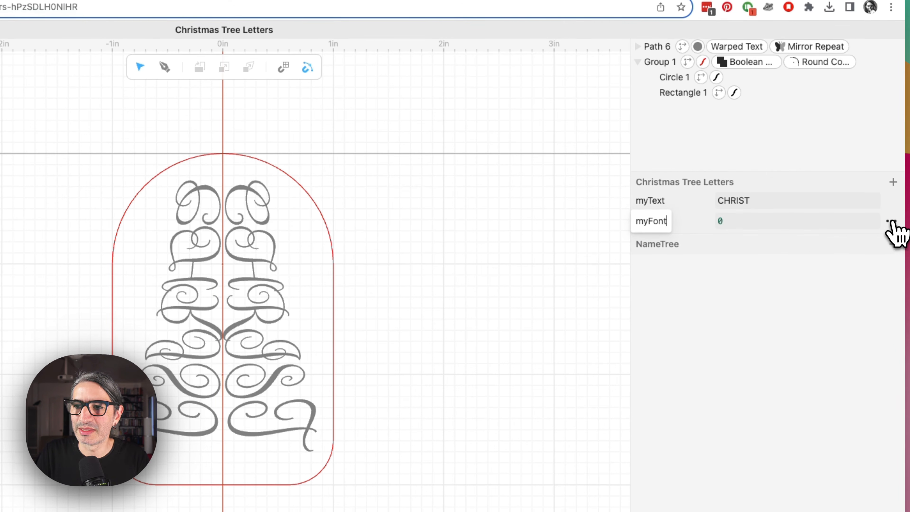
left_click(892, 221)
mouse_move(872, 165)
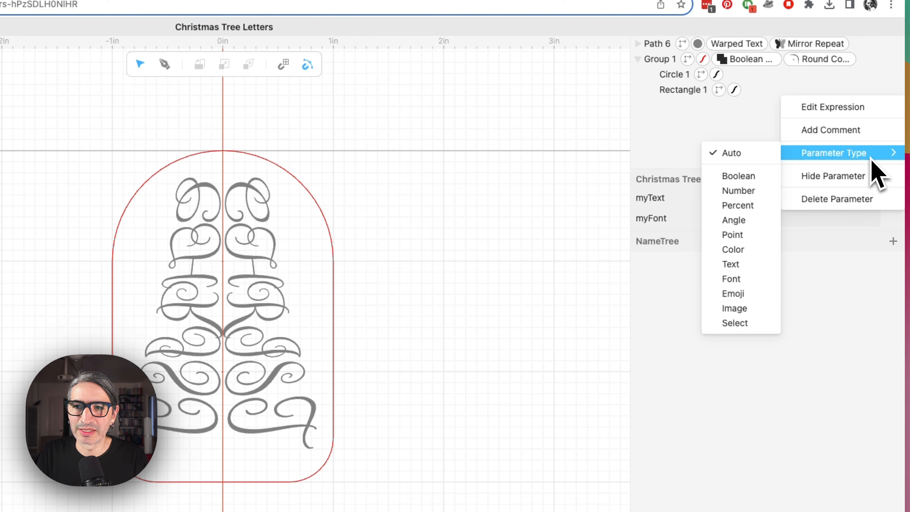
left_click(750, 279)
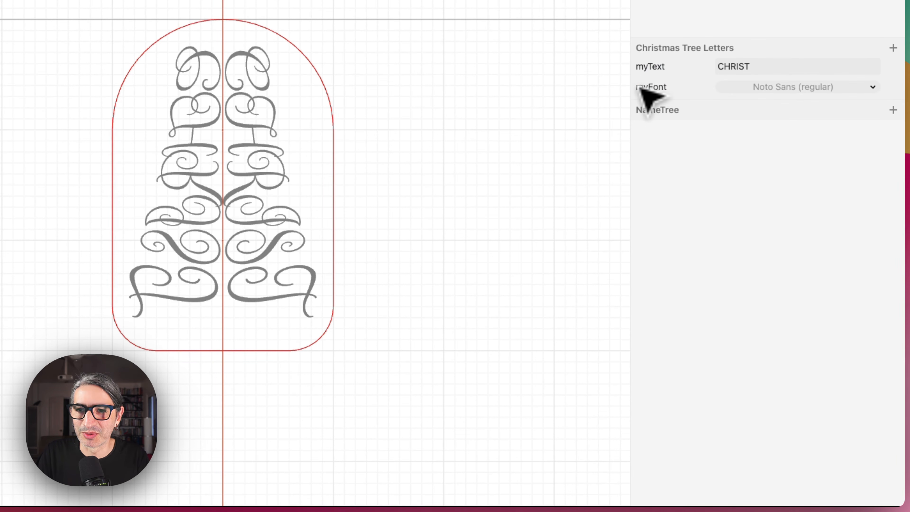
Edit the tree path's warped text font as an expression referencing the myFont parameter.
left_click(281, 212)
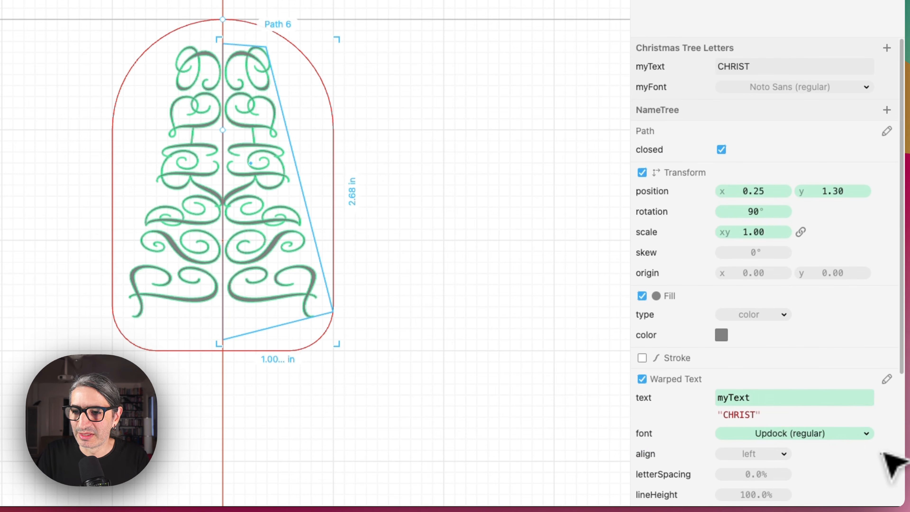
left_click(886, 434)
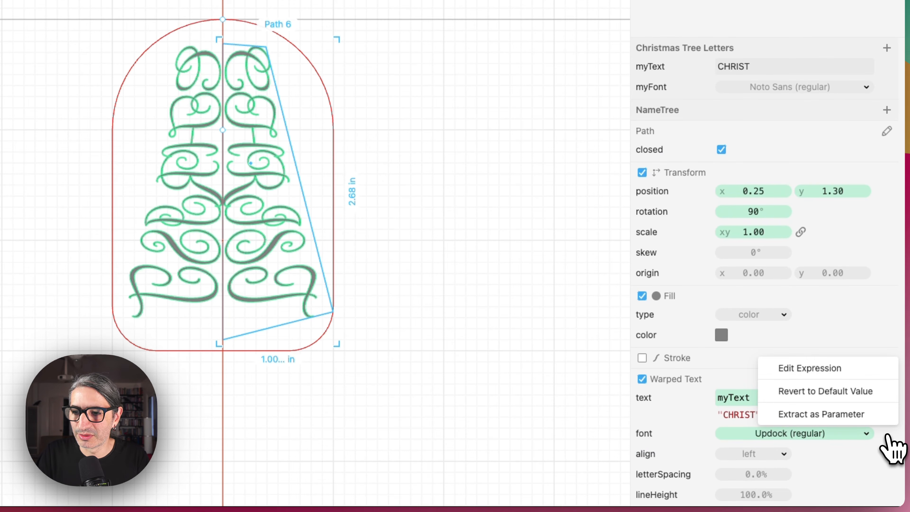
left_click(582, 432)
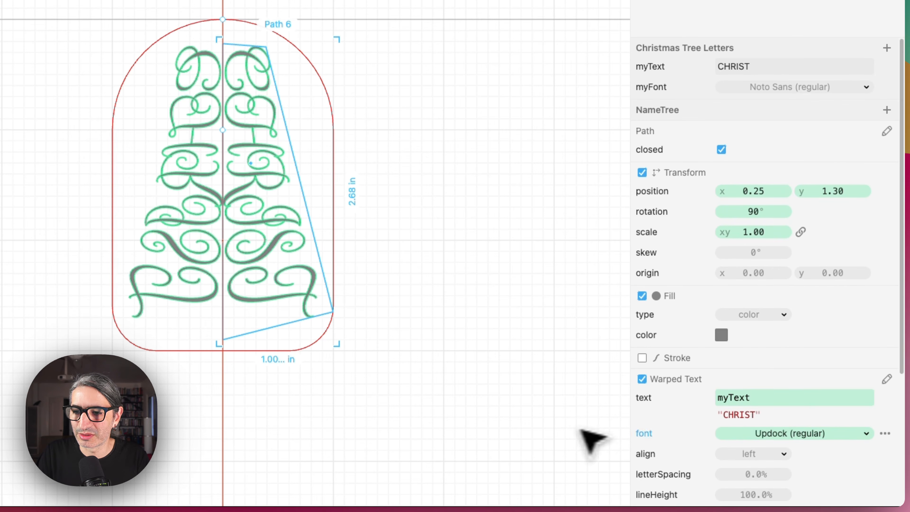
left_click(886, 434)
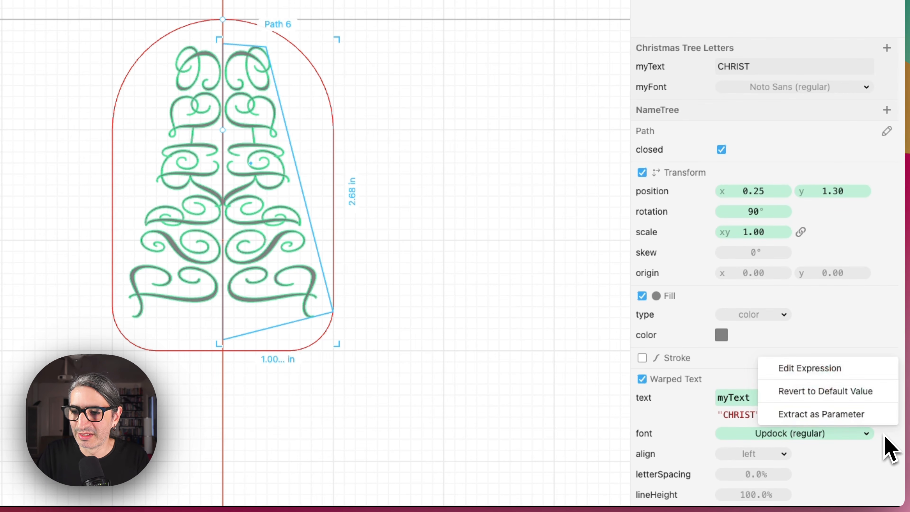
left_click(847, 369)
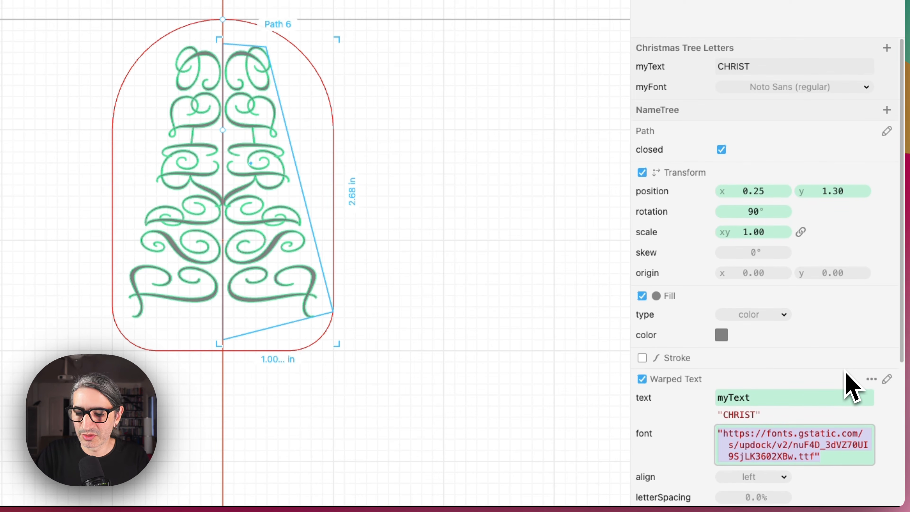
key("BackSpace")
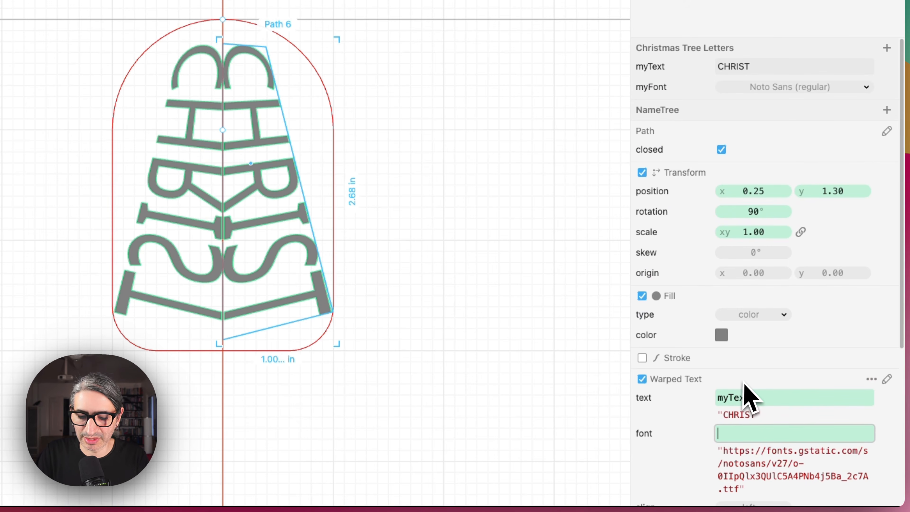
type("myFont")
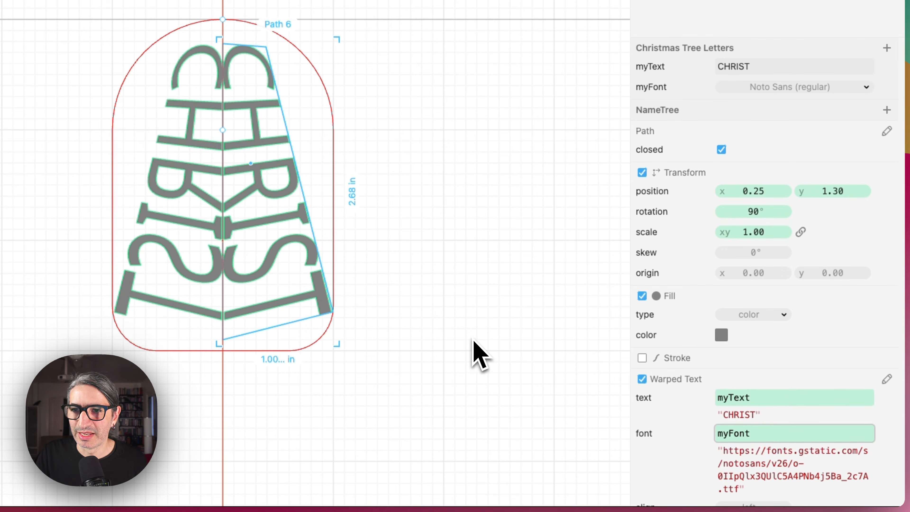
Try different fonts for myFont in the Read Me preview, such as Noto Serif, Prata and Prociono, and browse Handwriting fonts.
left_click(826, 87)
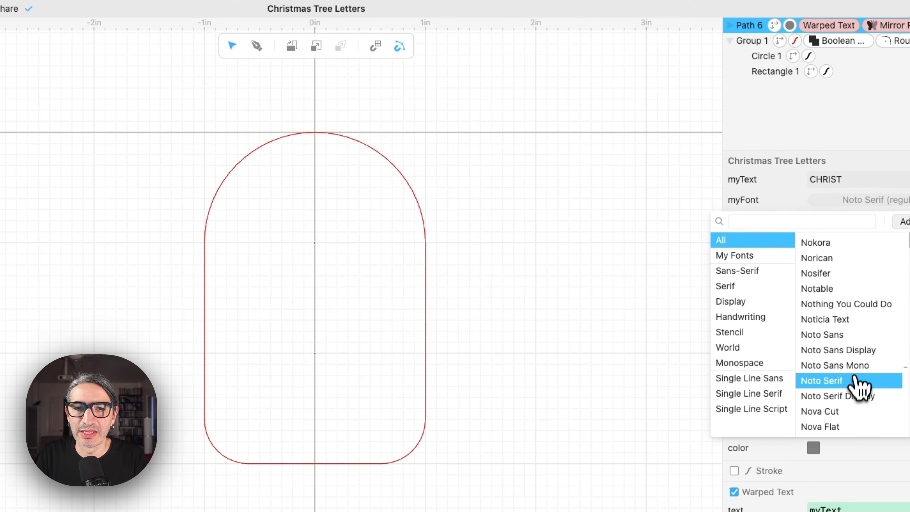
left_click(524, 346)
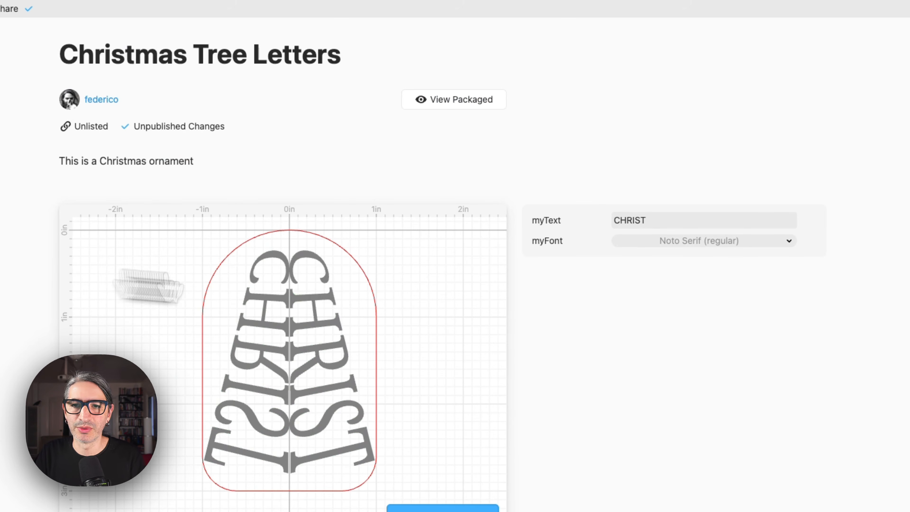
left_click(727, 242)
key("Down")
key("Down")
key("Down")
key("Down")
key("Down")
key("Down")
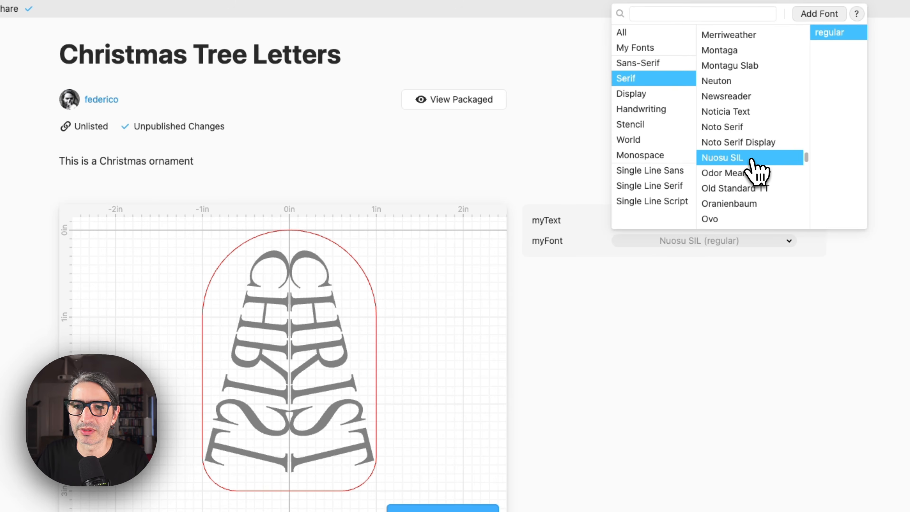
scroll(757, 201, "down", 5)
left_click(753, 194)
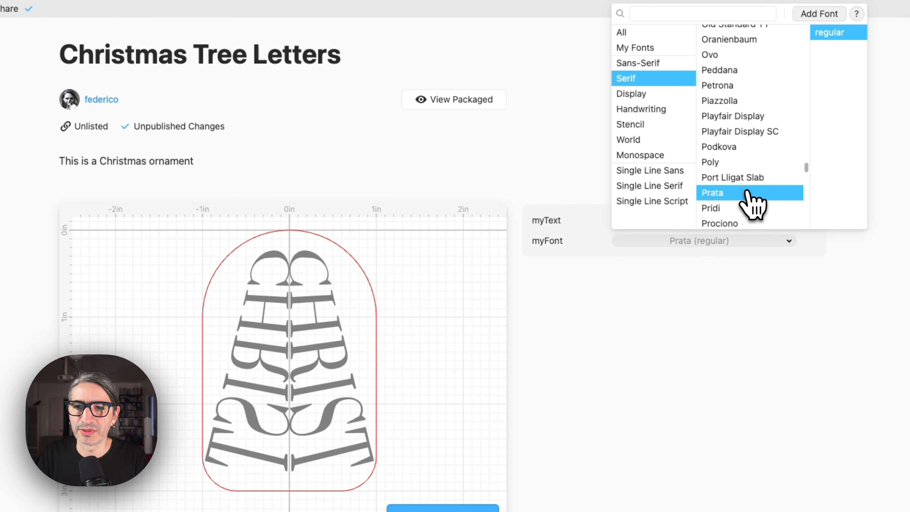
left_click(749, 223)
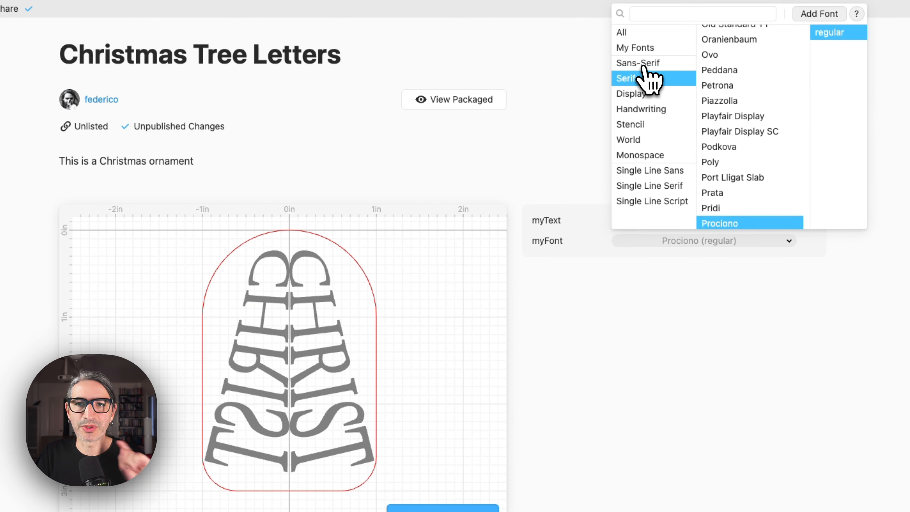
left_click(649, 109)
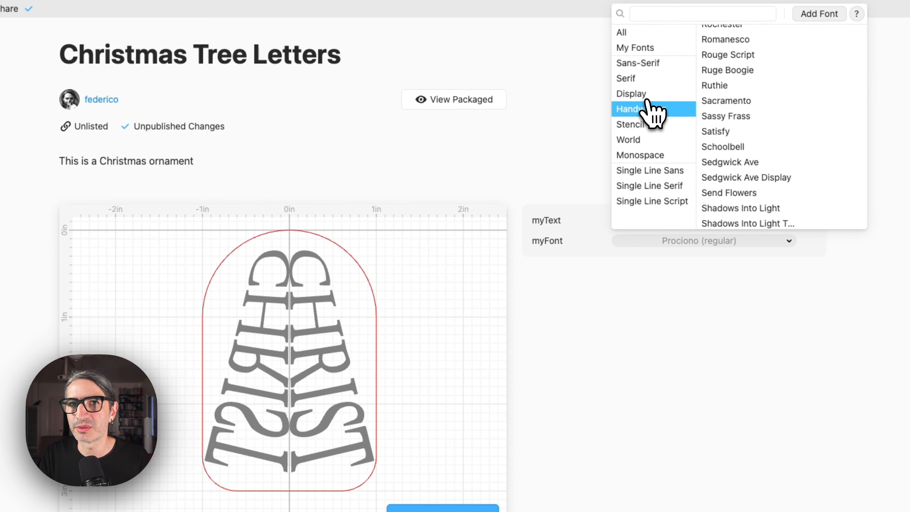
scroll(731, 107, "up", 10)
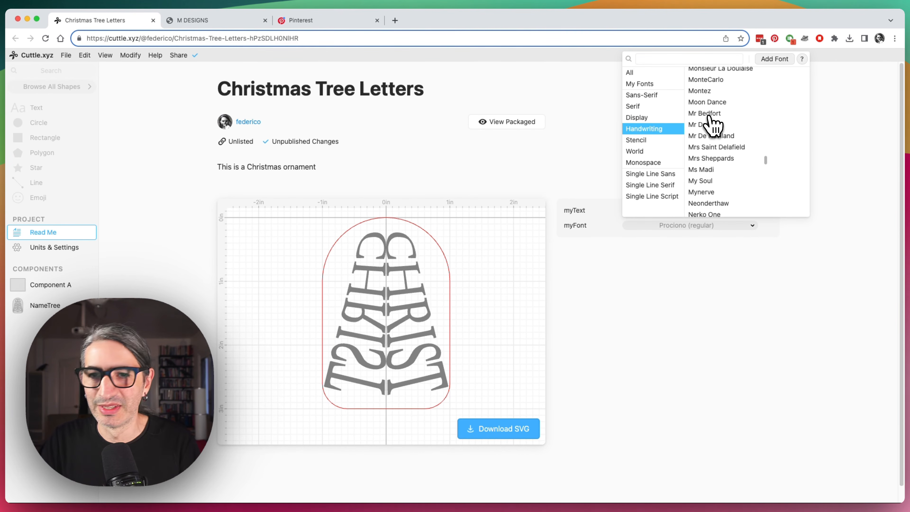
Back in the NameTree component, search the font list for "up" and set myFont to Updock.
left_click(517, 157)
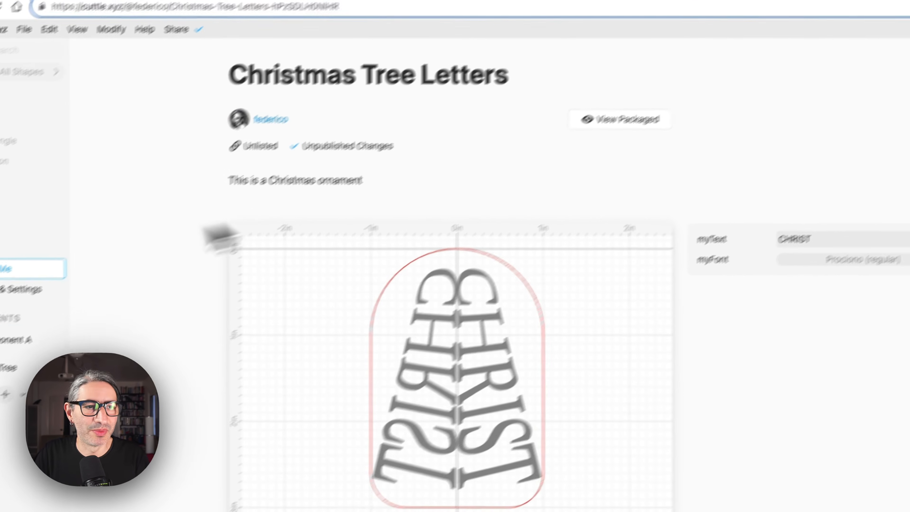
left_click(7, 367)
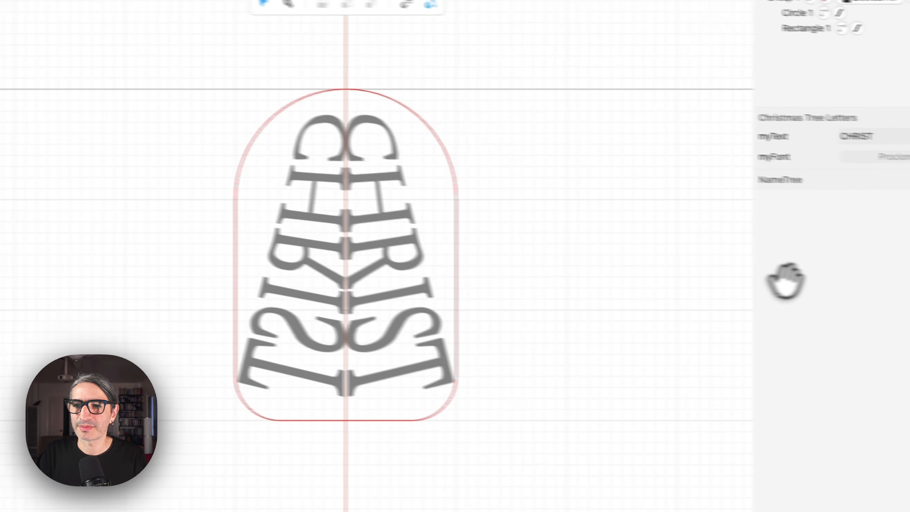
left_click(808, 183)
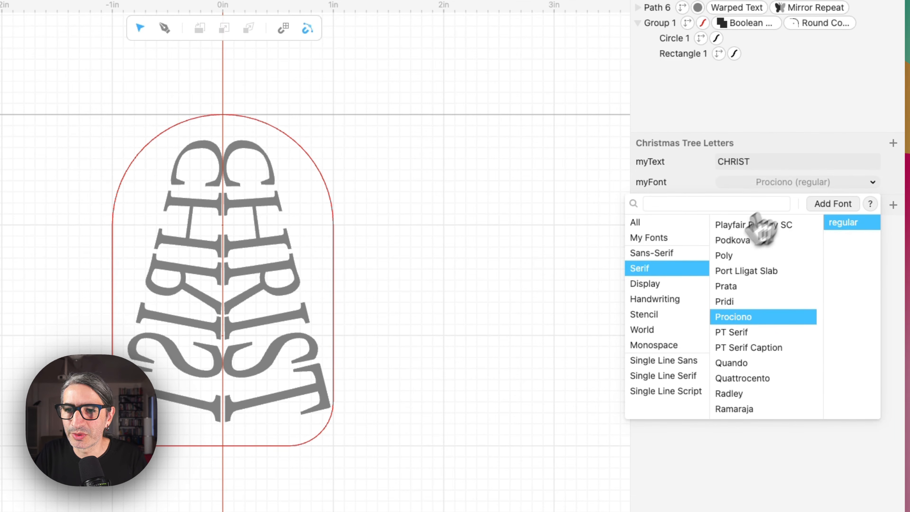
left_click(658, 299)
left_click(716, 204)
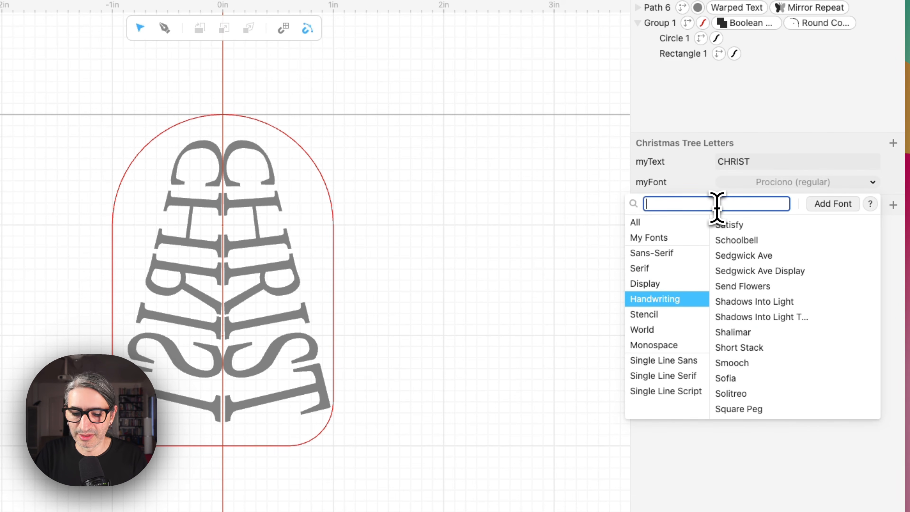
type("up")
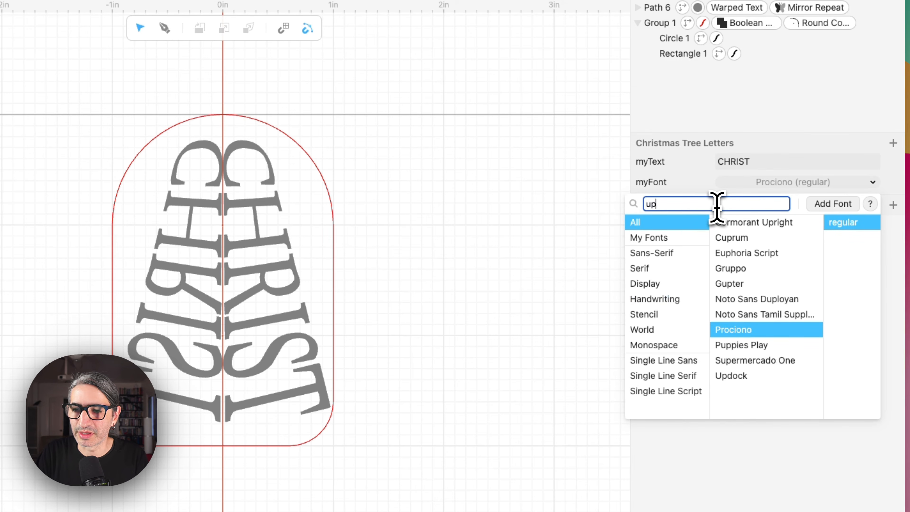
left_click(775, 380)
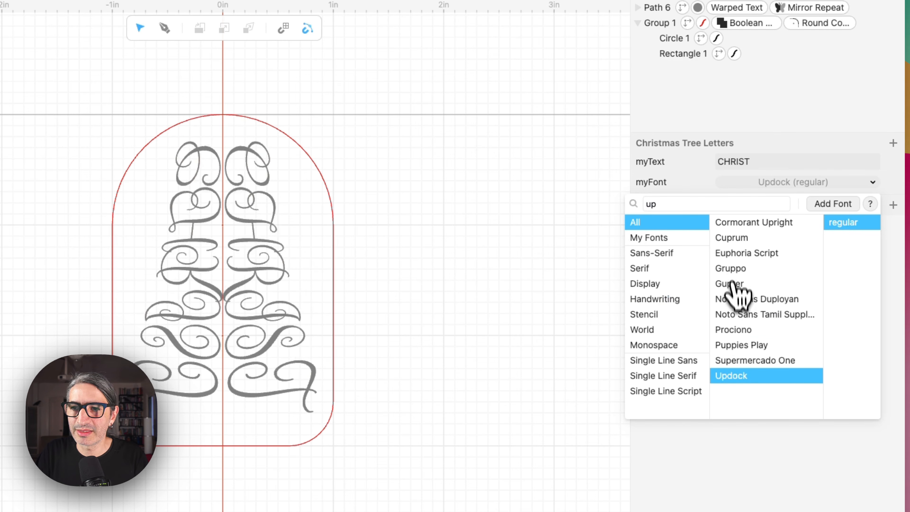
left_click(585, 248)
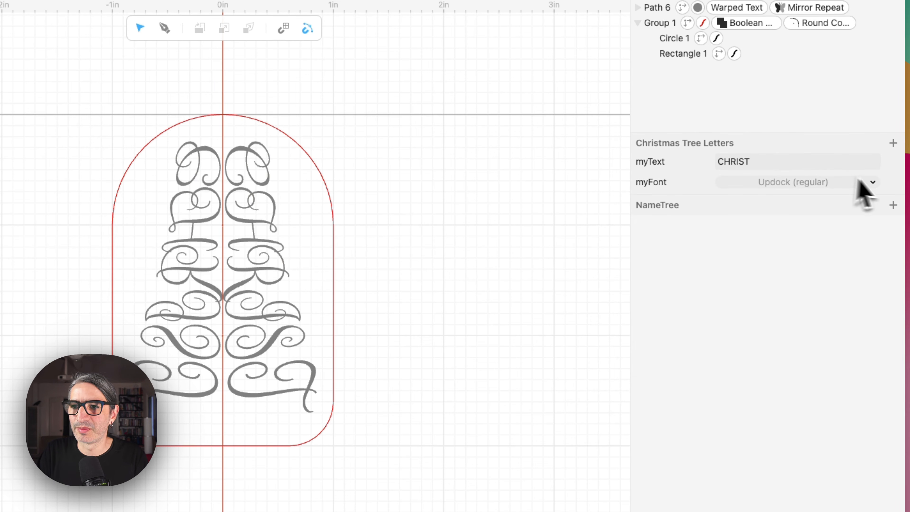
Add Updock to the recommended fonts of the myFont parameter.
left_click(892, 183)
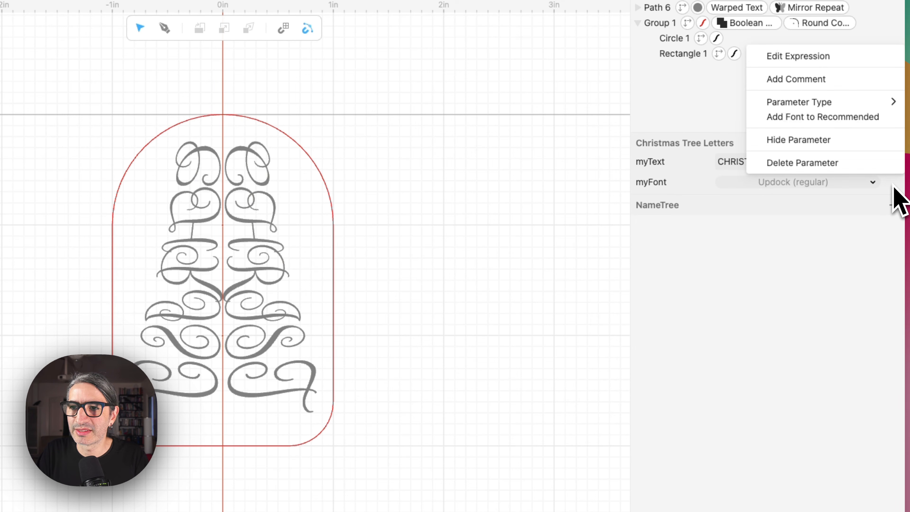
left_click(823, 118)
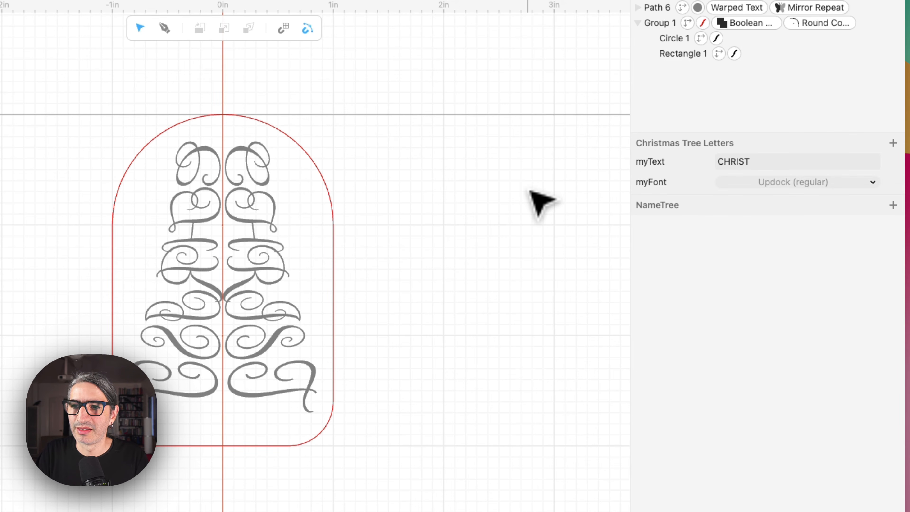
Search the font list, set myFont to Parisienne, and add Parisienne to the recommended fonts.
left_click(854, 183)
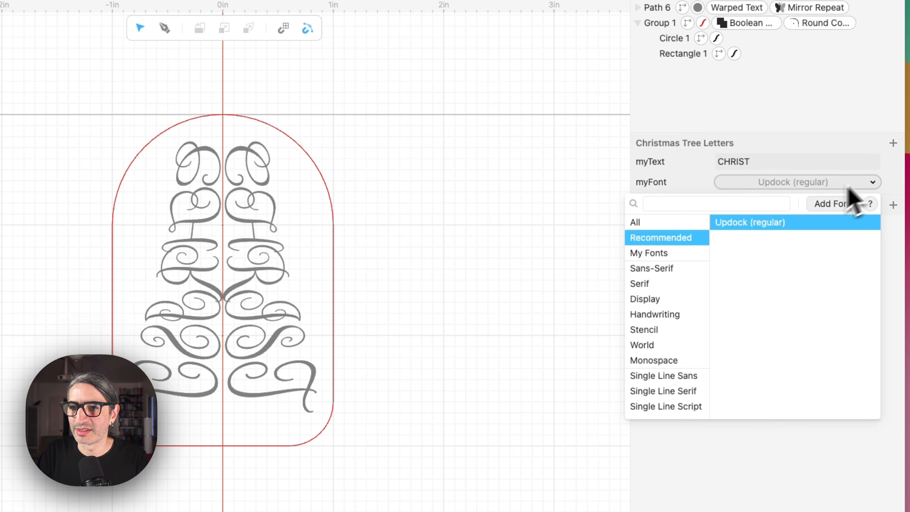
left_click(715, 208)
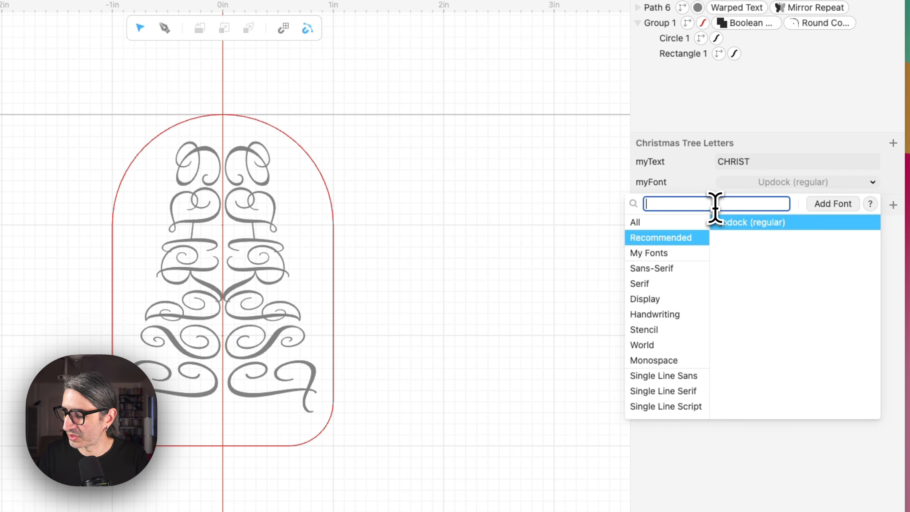
type("hop")
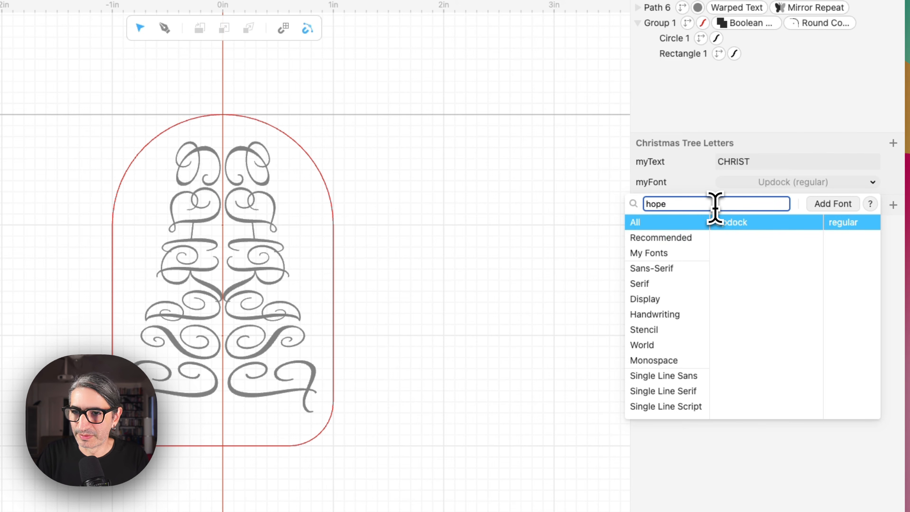
type("e")
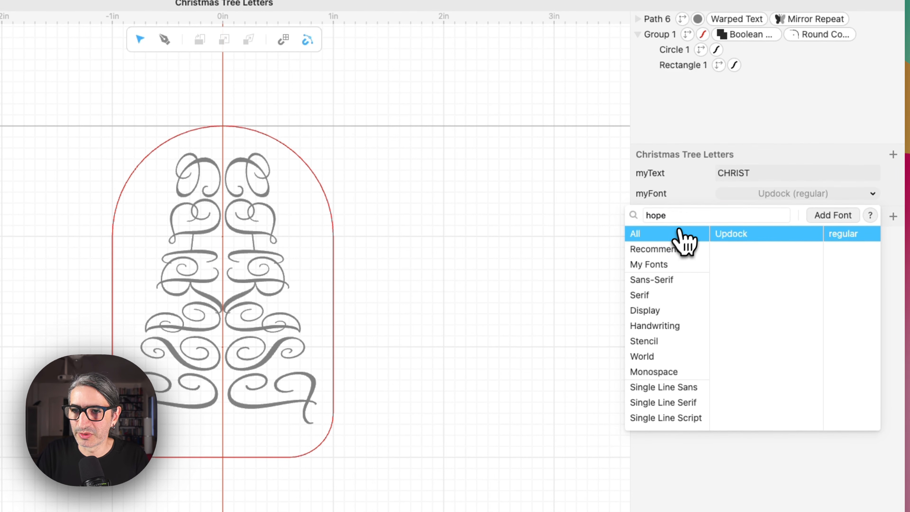
key("BackSpace")
key("BackSpace")
key("BackSpace")
key("BackSpace")
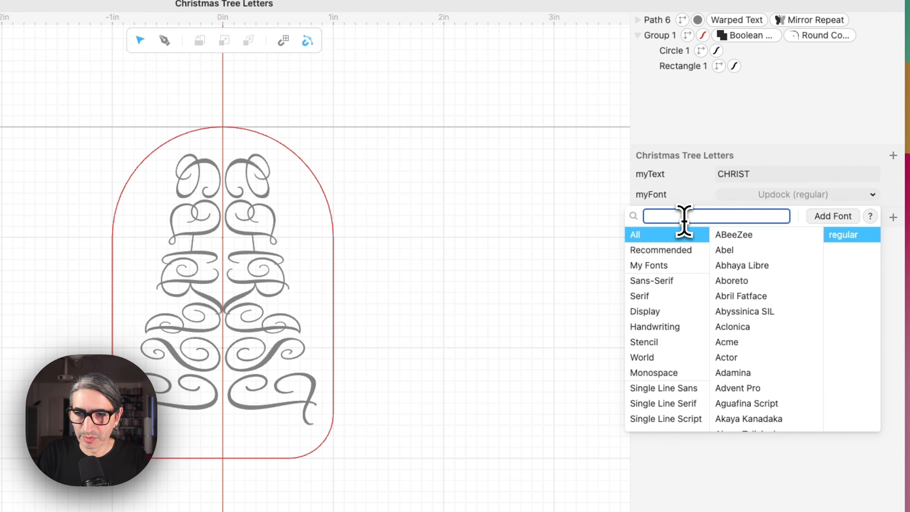
type("pari")
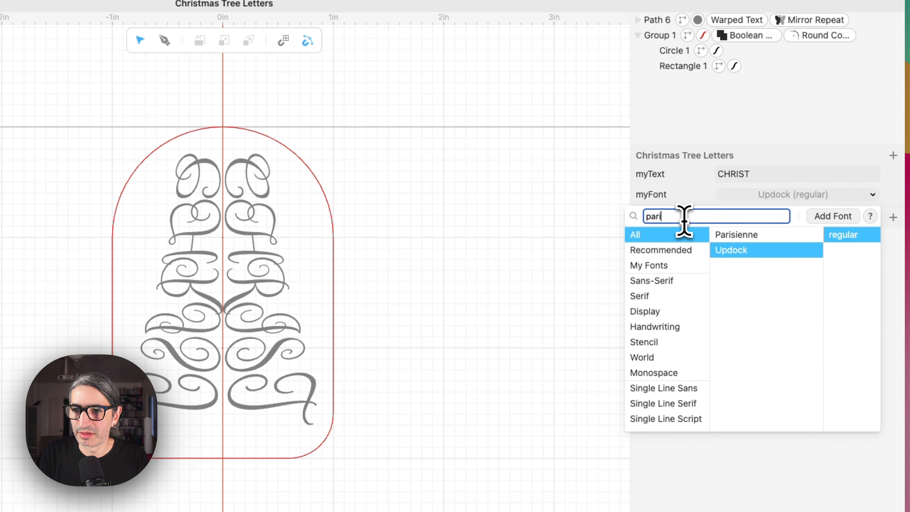
left_click(730, 235)
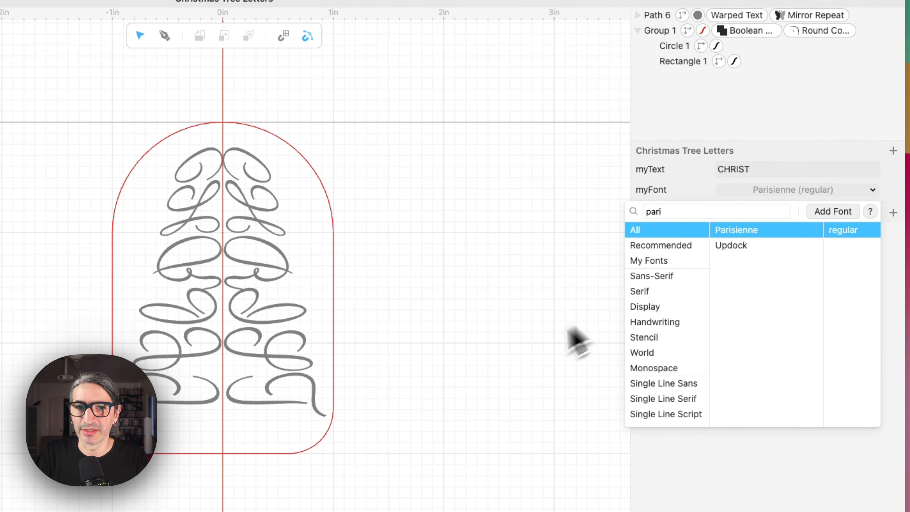
left_click(548, 214)
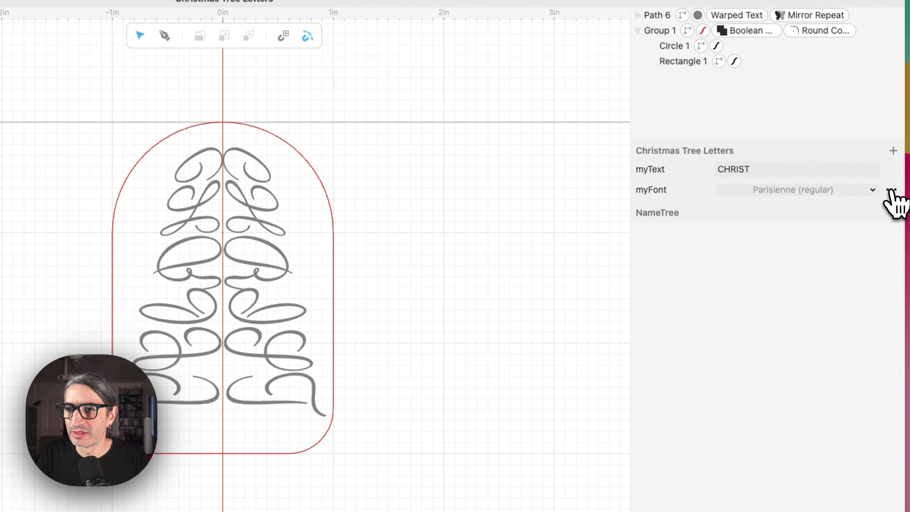
left_click(891, 190)
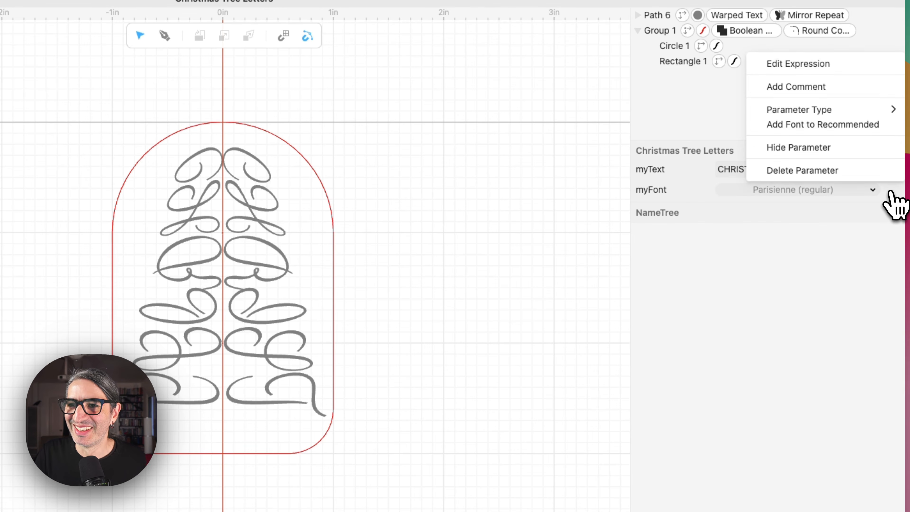
left_click(844, 129)
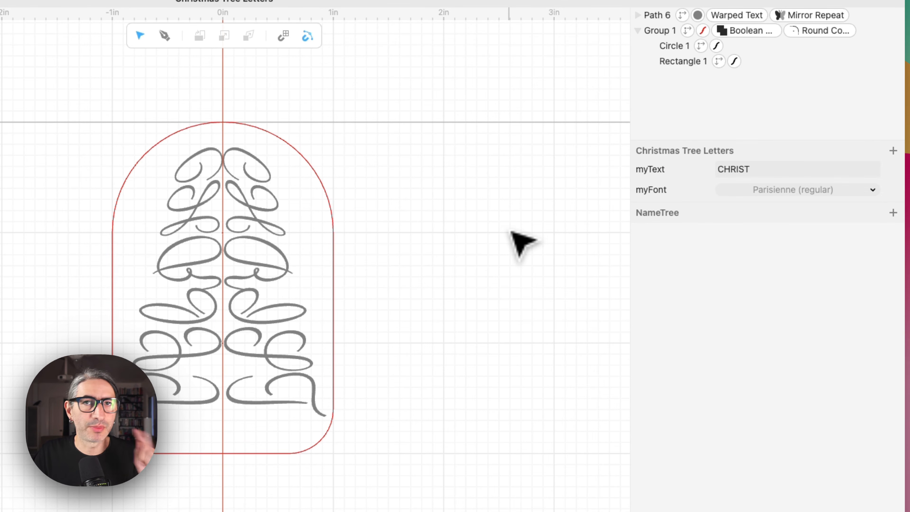
Open the Read Me and change myText to LIGHT in the preview.
left_click(74, 226)
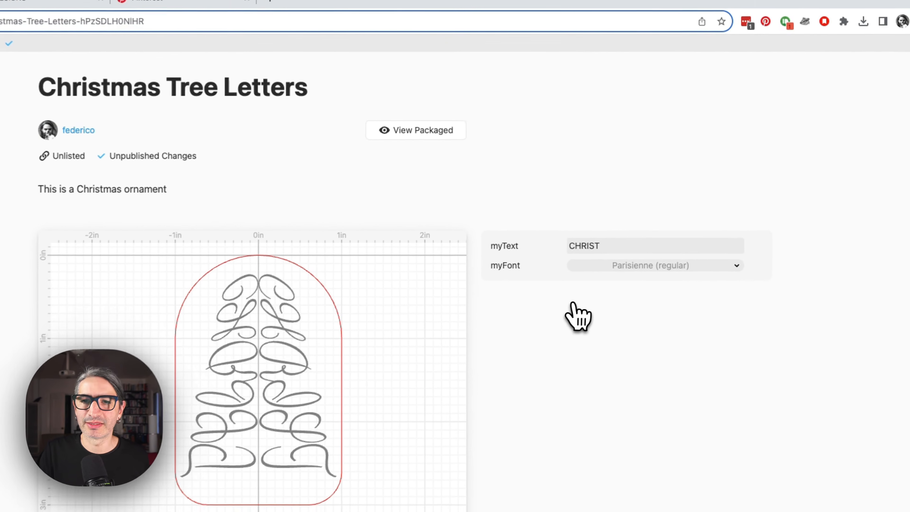
left_click(602, 255)
key("BackSpace")
key("BackSpace")
key("BackSpace")
key("BackSpace")
key("BackSpace")
key("BackSpace")
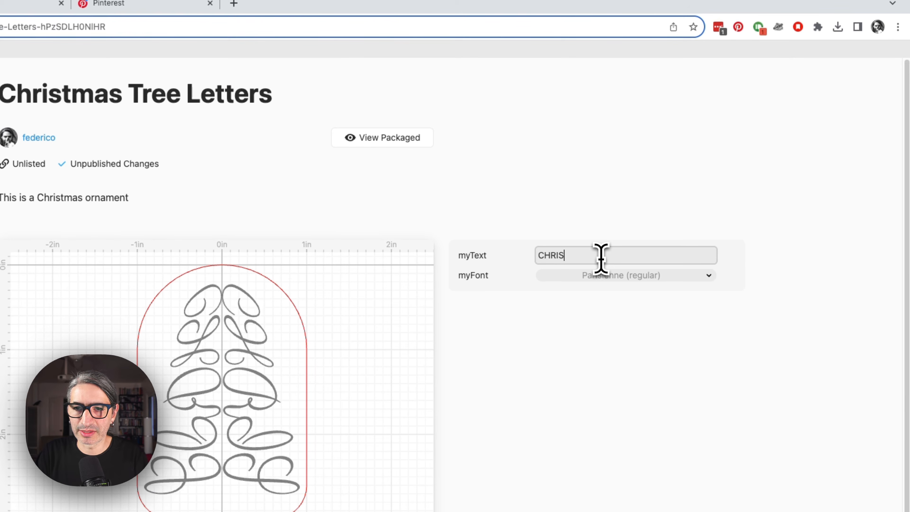
type("Ligh")
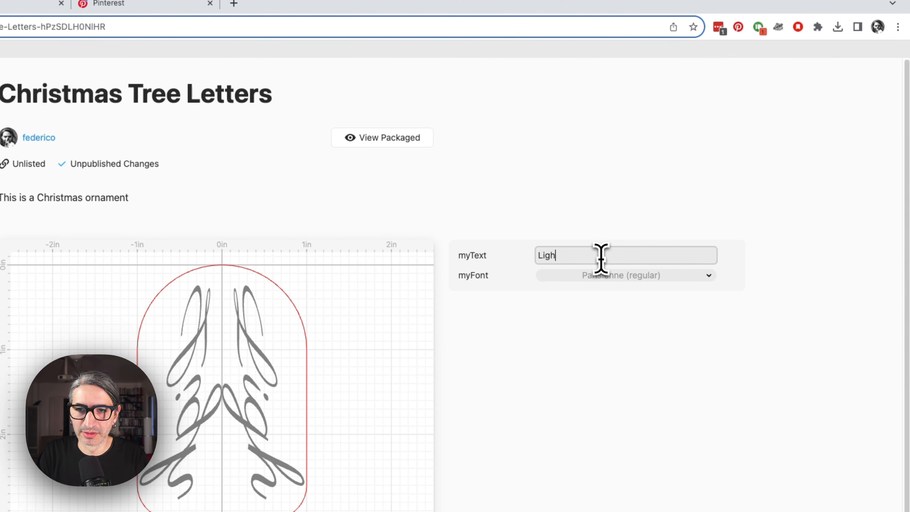
key("BackSpace")
key("BackSpace")
key("BackSpace")
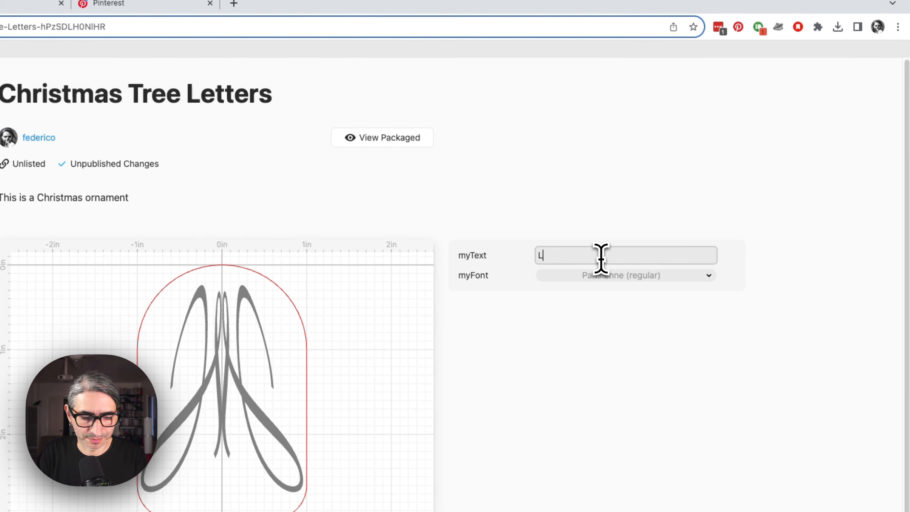
type("IGHT")
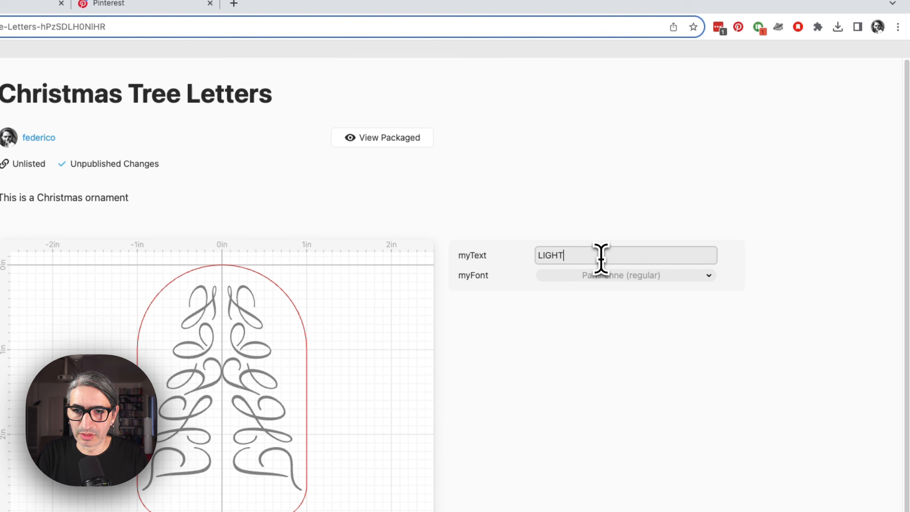
Compare the recommended Updock and Parisienne fonts for myFont in the Read Me preview, ending on Parisienne.
left_click(653, 281)
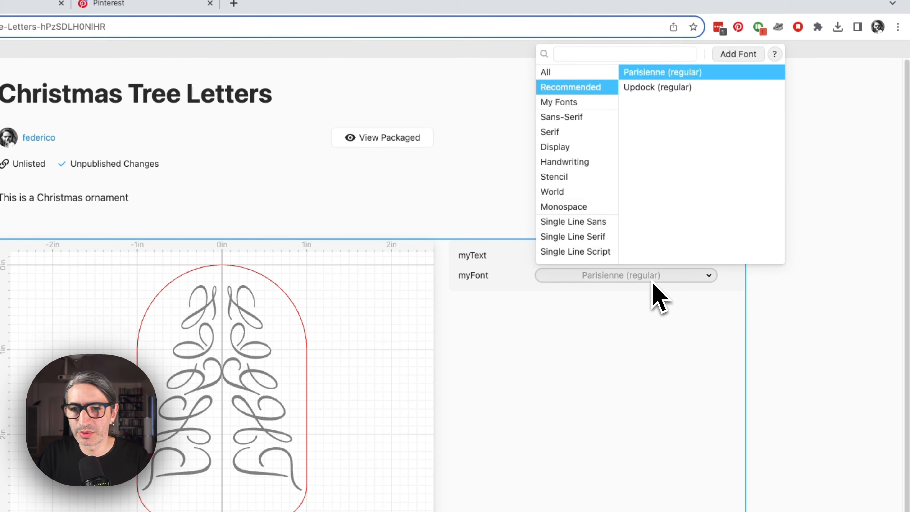
left_click(644, 90)
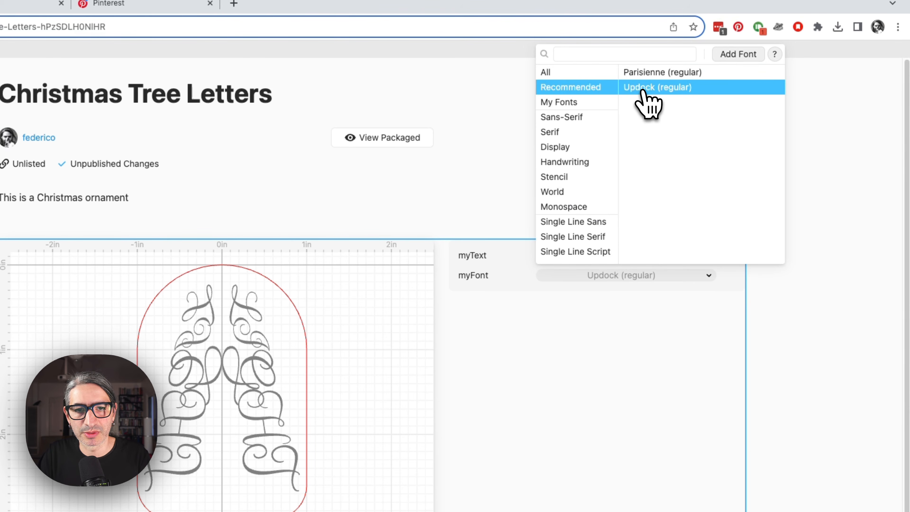
left_click(646, 73)
left_click(648, 88)
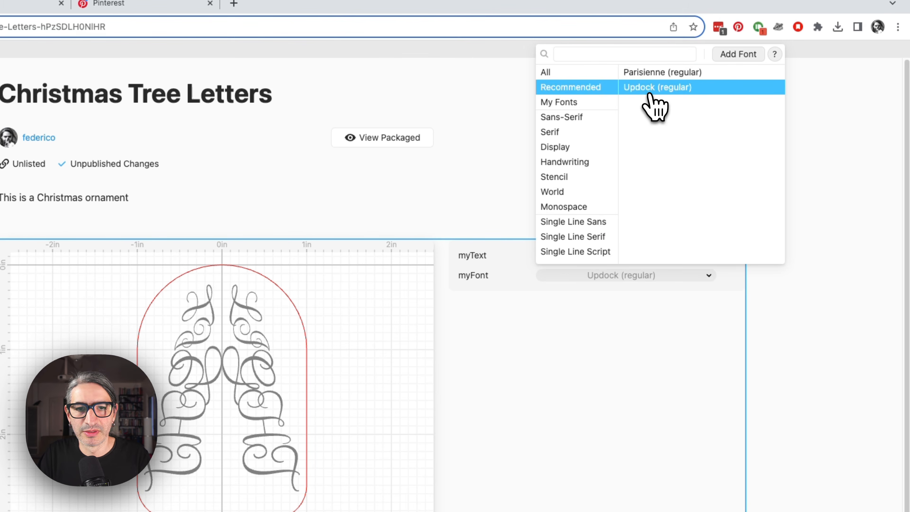
left_click(649, 75)
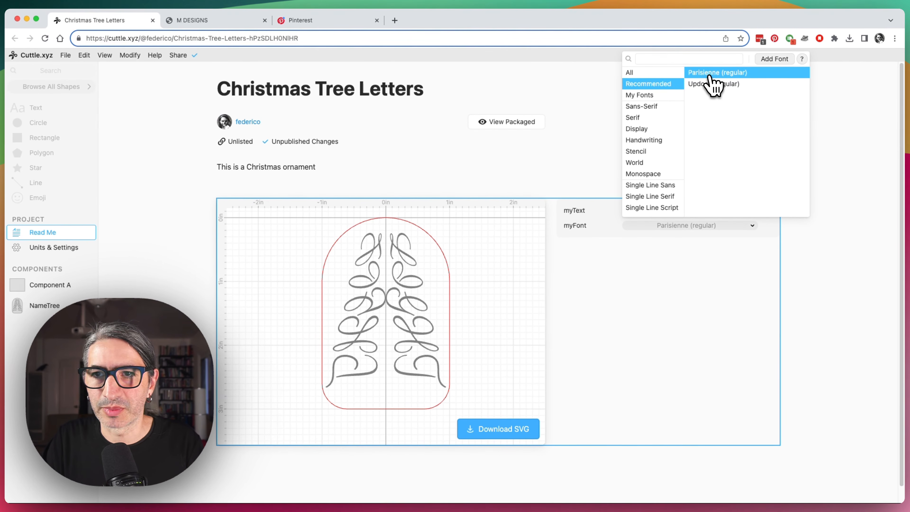
left_click(498, 180)
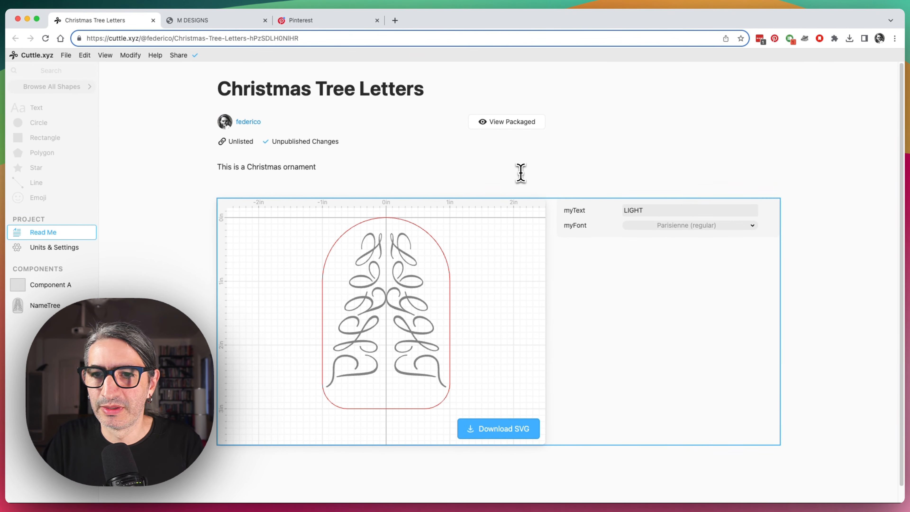
left_click(580, 176)
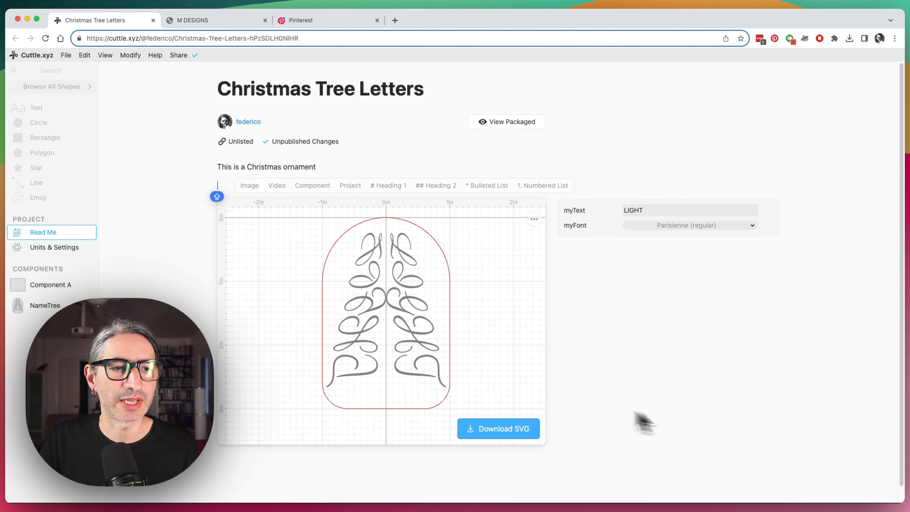
Open the NameTree component and drag the tree path slightly toward the centre line.
left_click(36, 305)
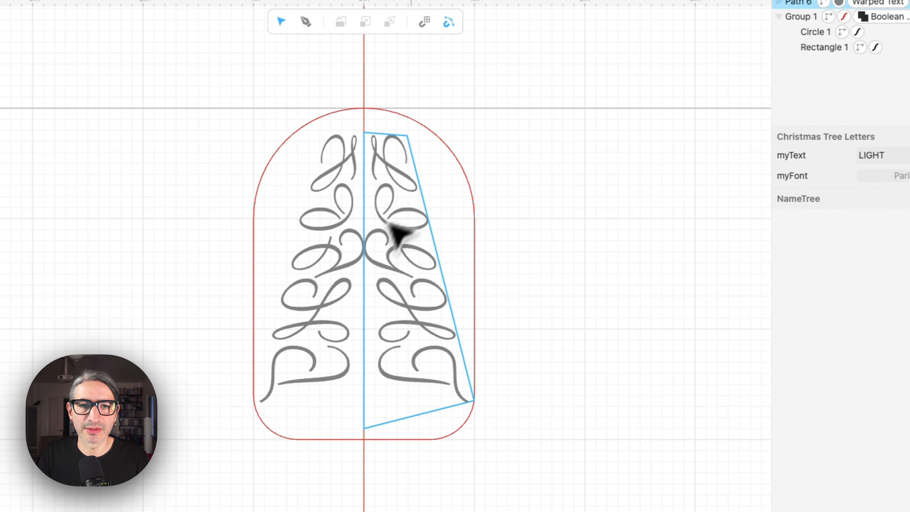
left_click(481, 203)
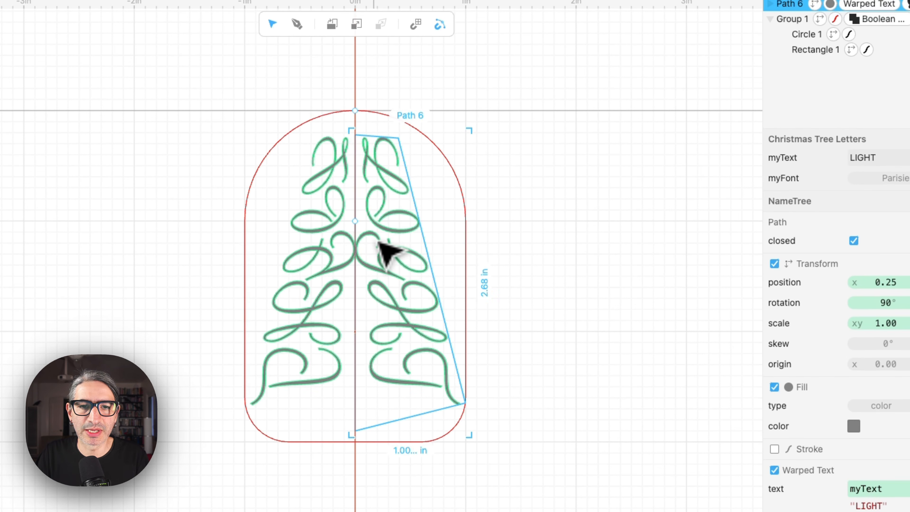
left_click_drag(375, 238, 365, 235)
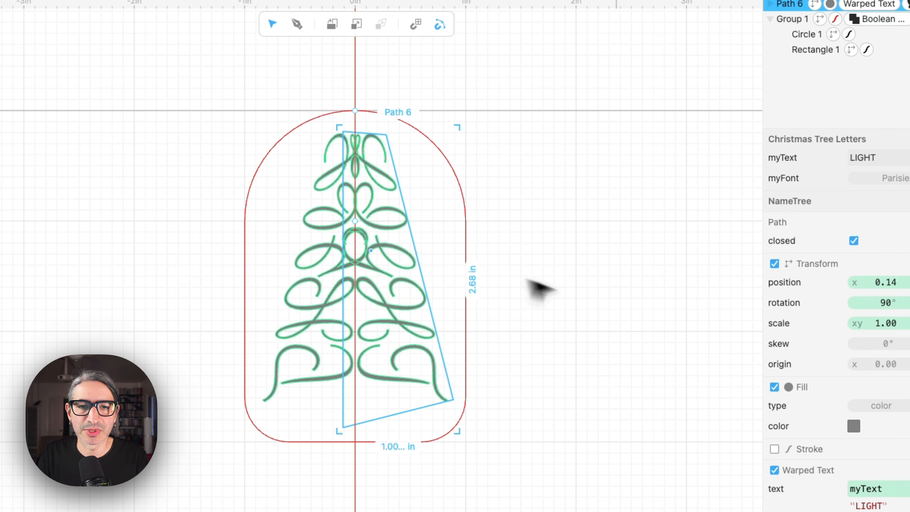
left_click(626, 319)
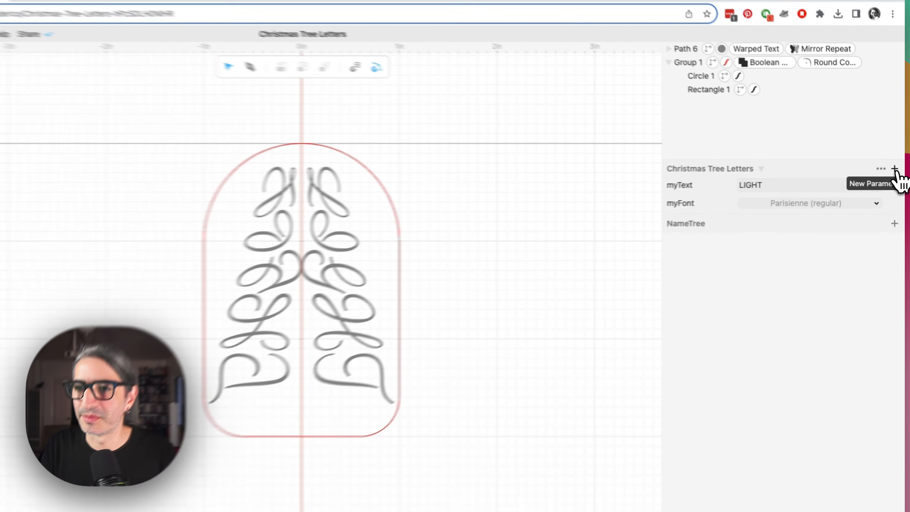
Add a new NameTree parameter named horizontal and set its type to Number.
left_click(896, 167)
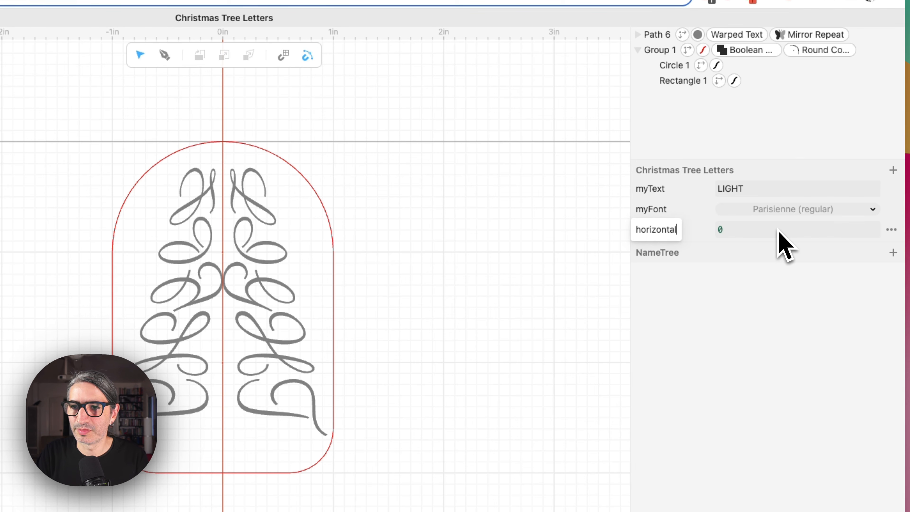
left_click(892, 229)
mouse_move(865, 164)
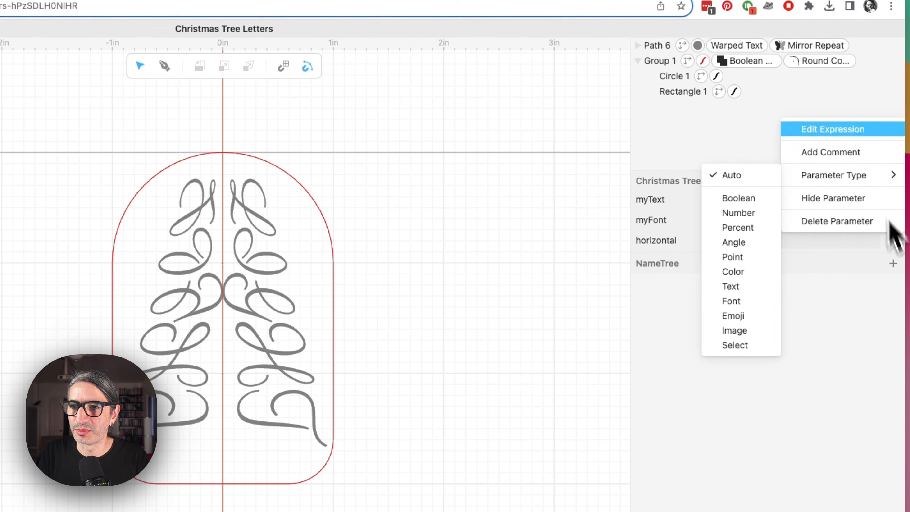
left_click(753, 214)
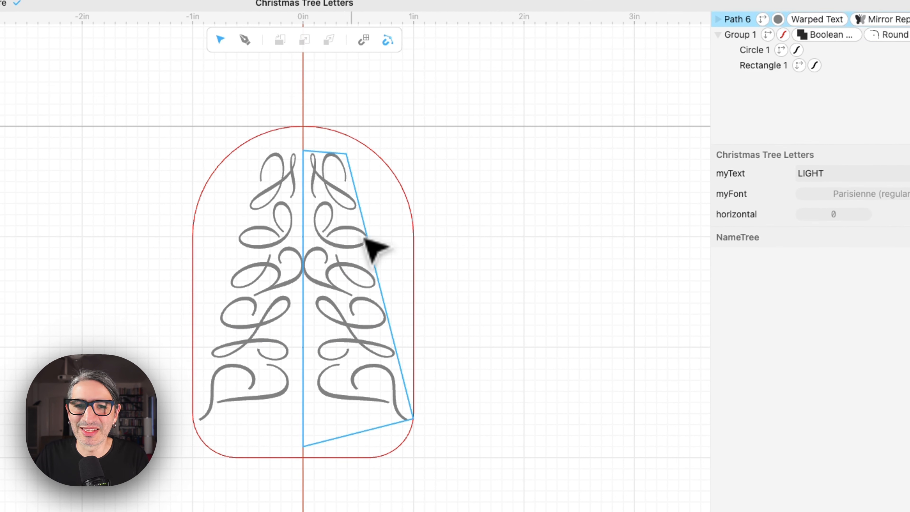
Set the tree path's x position to the expression horizontal, giving Vec(horizontal, 1.30).
left_click(356, 188)
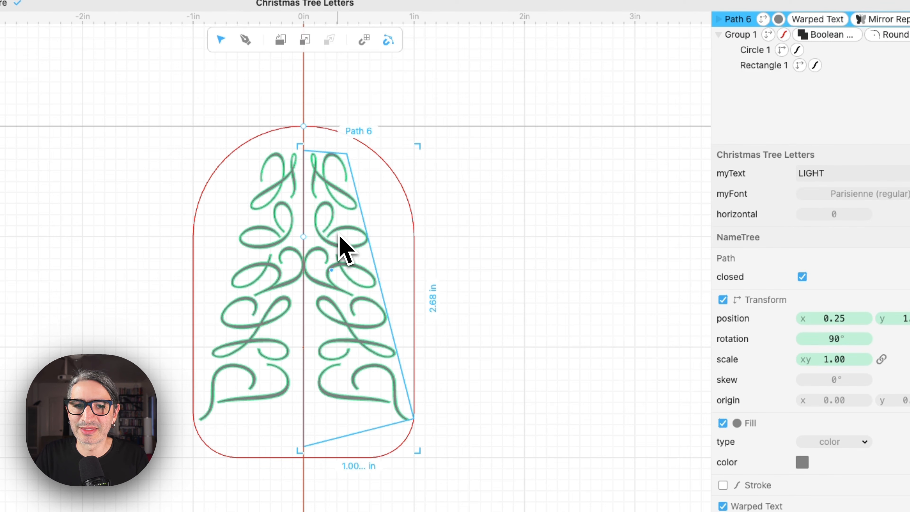
left_click(484, 213)
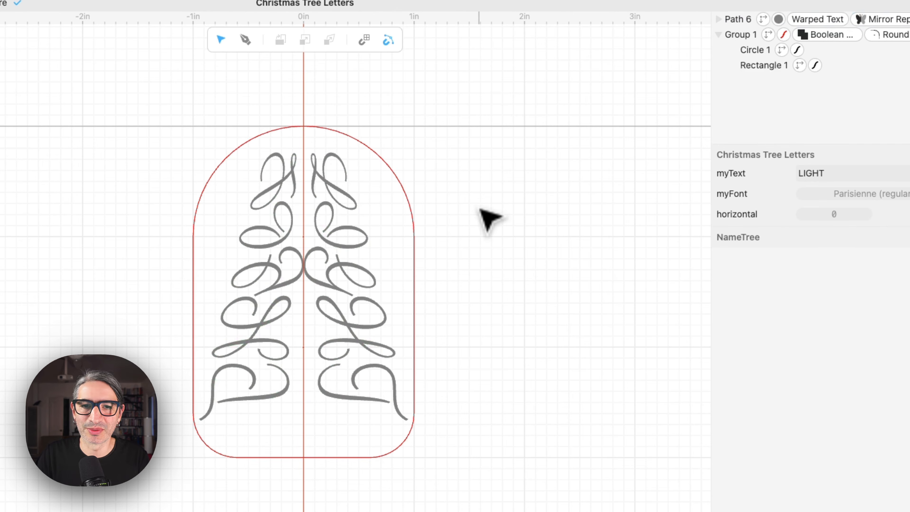
left_click(367, 238)
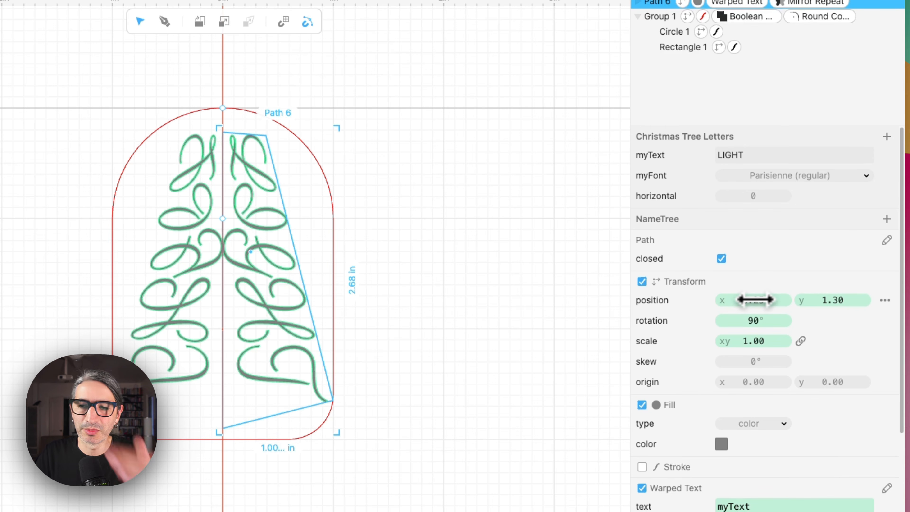
left_click(754, 300)
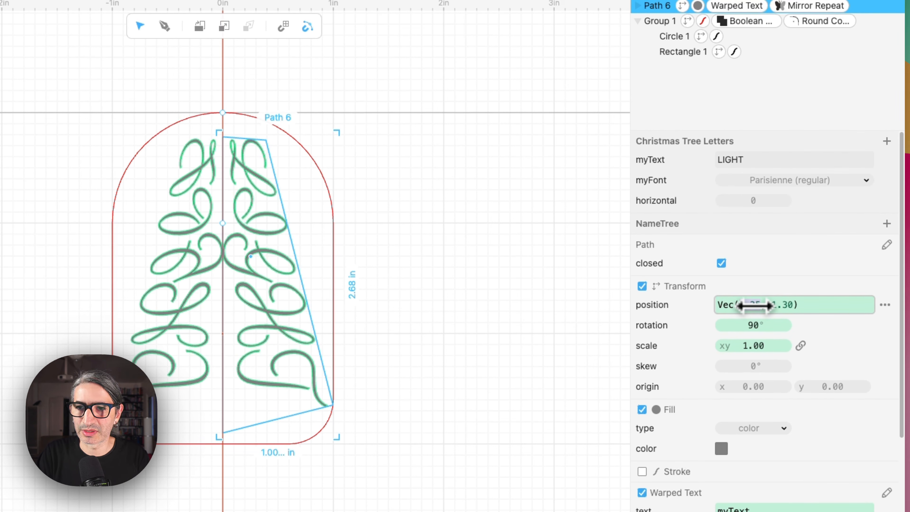
type("ho")
key("Return")
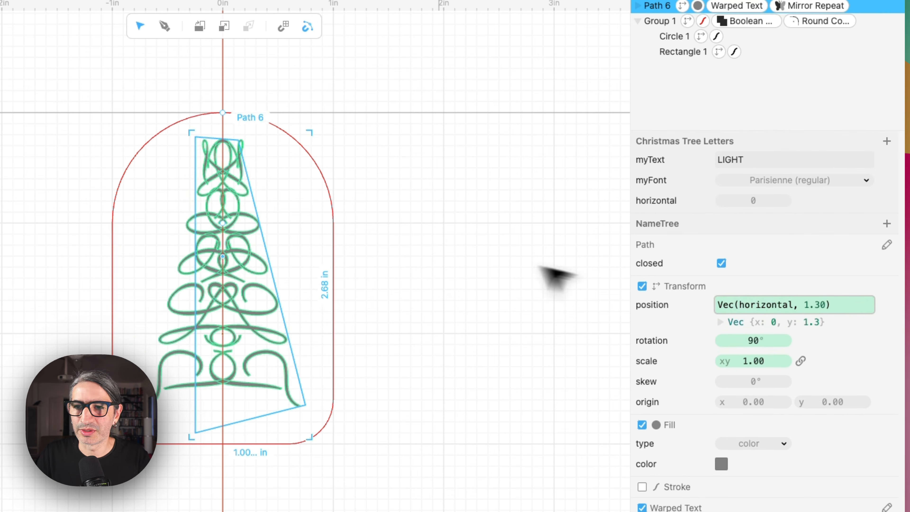
Adjust the horizontal parameter of the tree letters, trying larger offsets and settling on about 0.17.
left_click(466, 258)
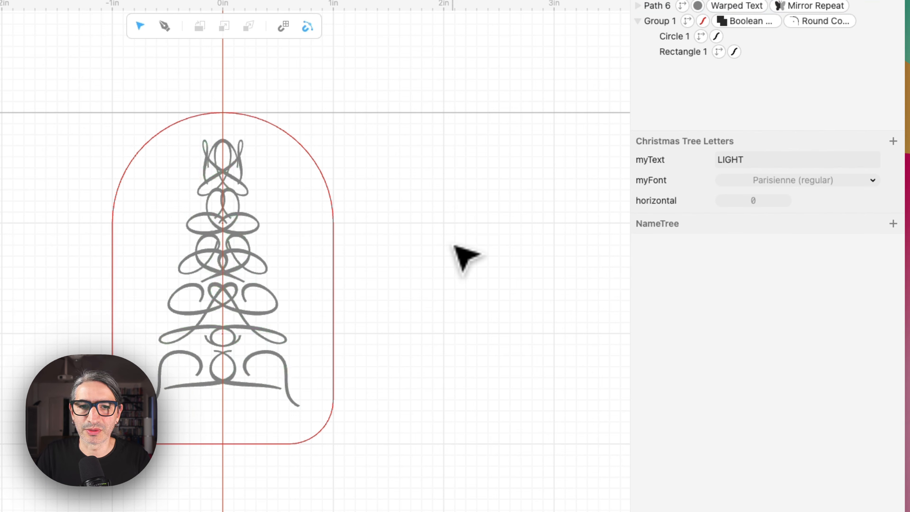
left_click_drag(754, 202, 758, 202)
left_click(758, 203)
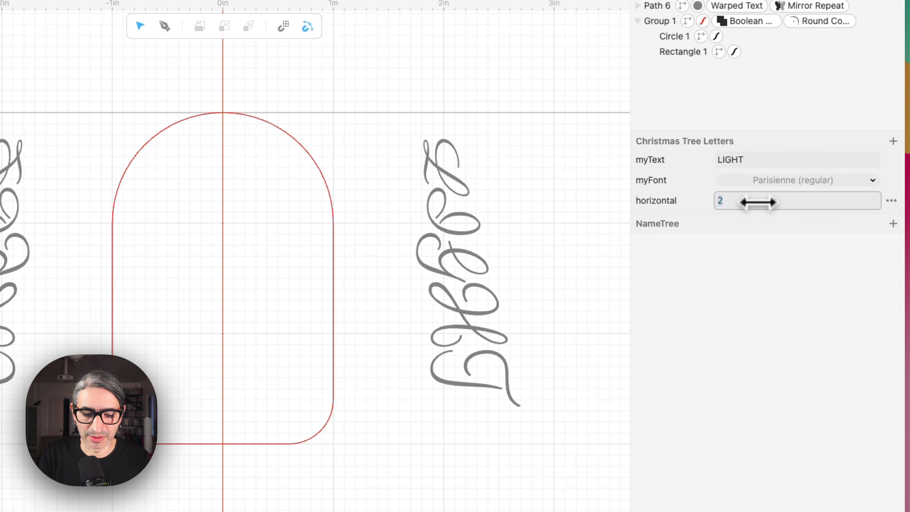
type("1.22")
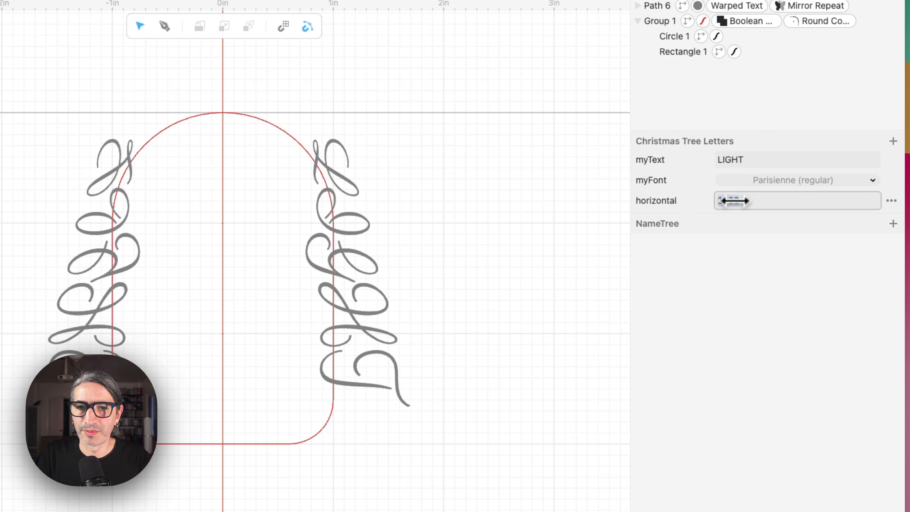
left_click_drag(734, 201, 576, 212)
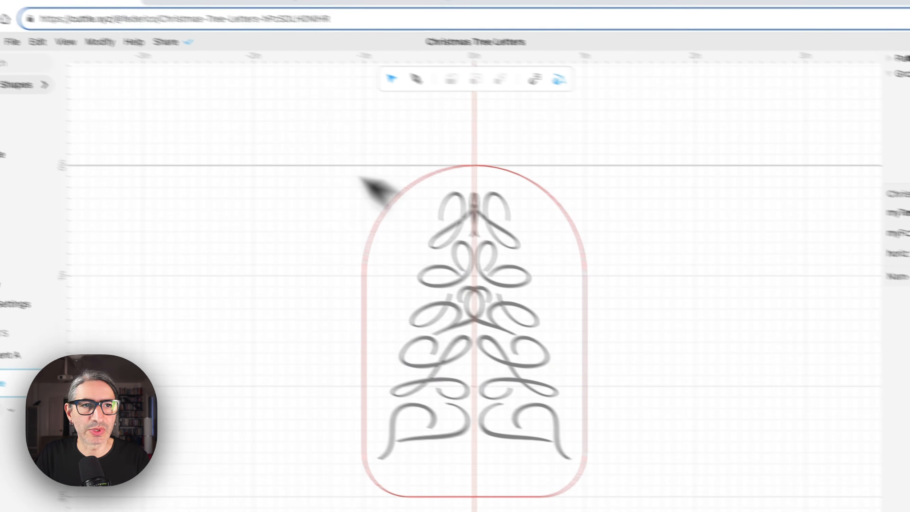
Publish the current version of the project so external viewers see it.
left_click(24, 9)
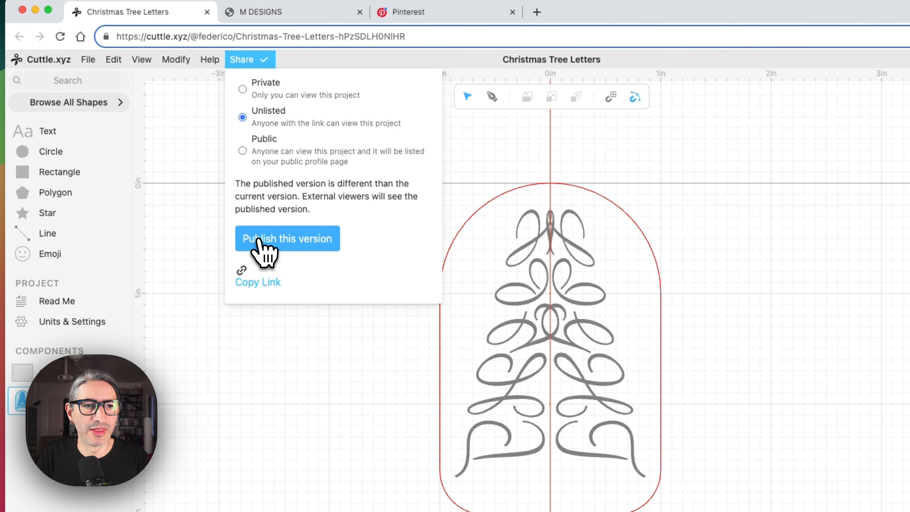
left_click(276, 239)
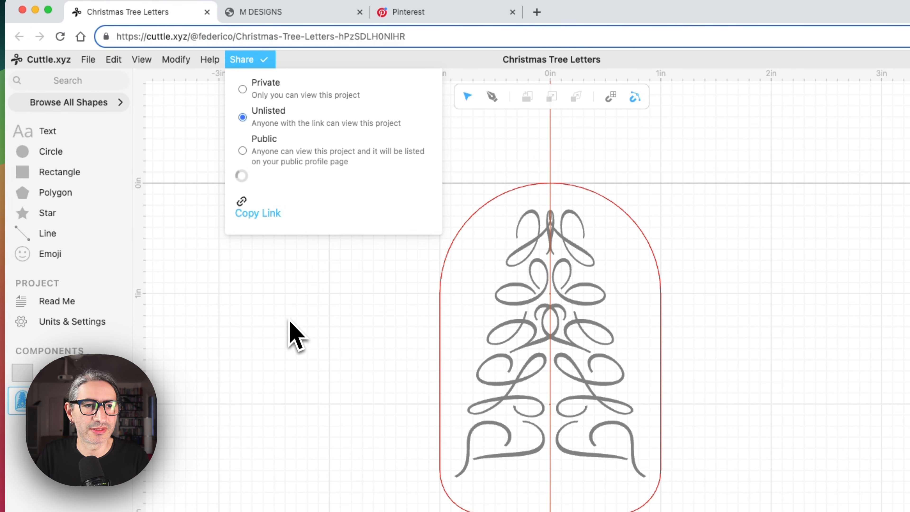
Open the Read Me preview and replace myText with a person's first name in capital letters.
left_click(65, 373)
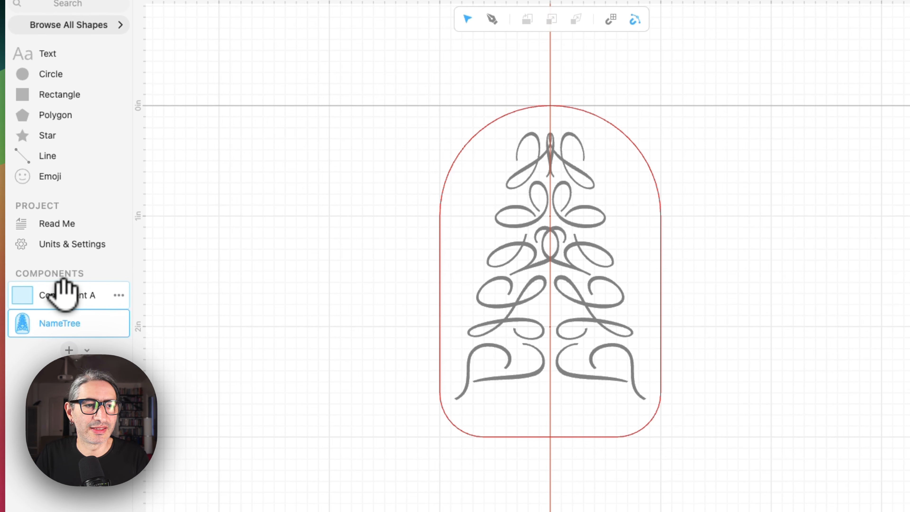
left_click(72, 224)
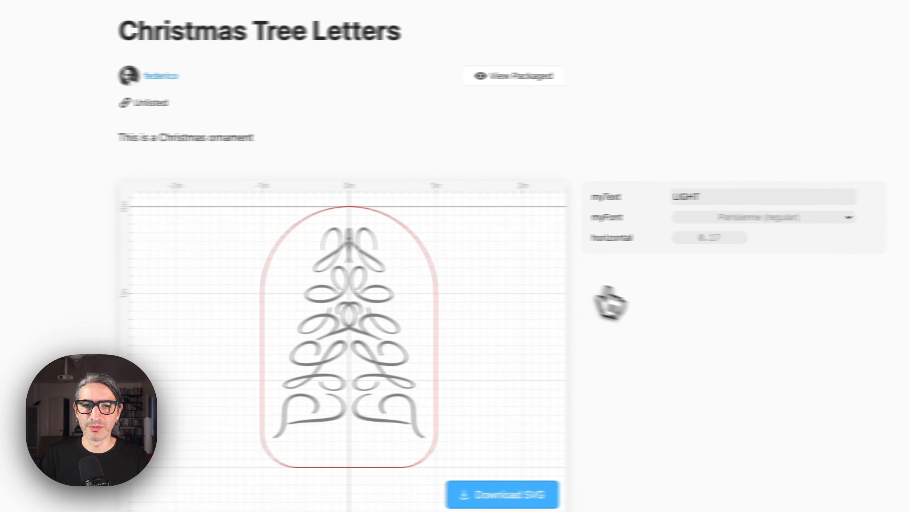
double_click(661, 198)
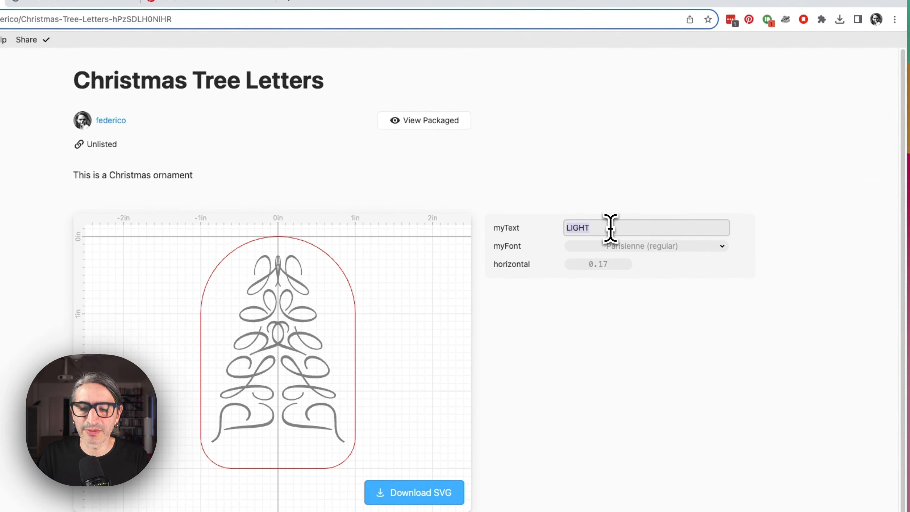
type("Fe")
key("BackSpace")
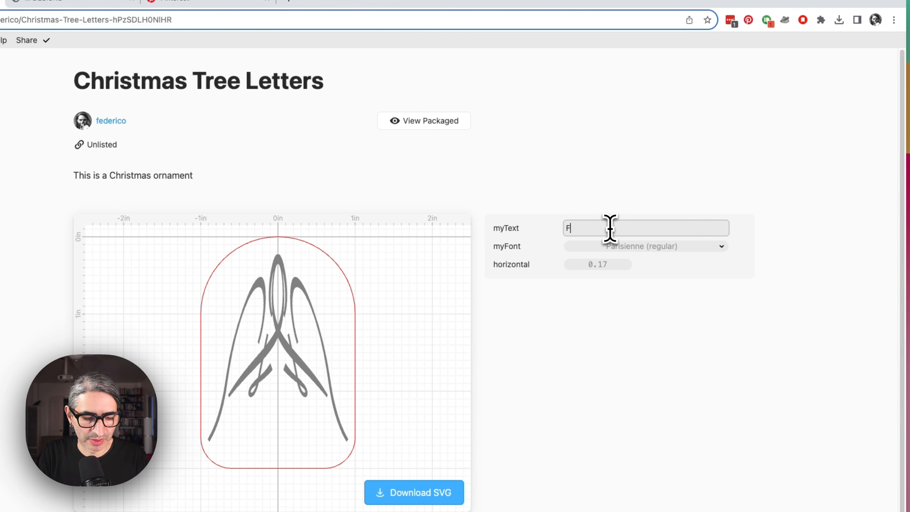
type("EDERICO")
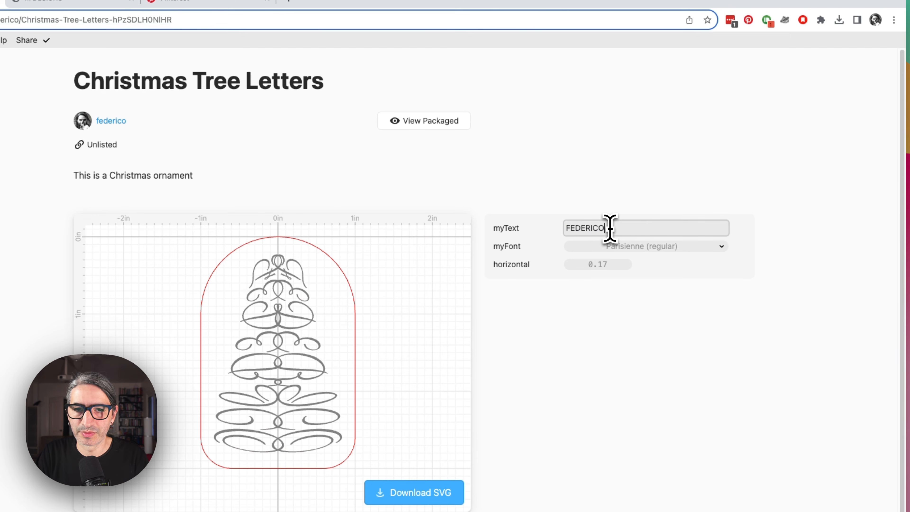
Switch myFont to Updock and set horizontal to 0.10 in the Read Me preview.
left_click(629, 246)
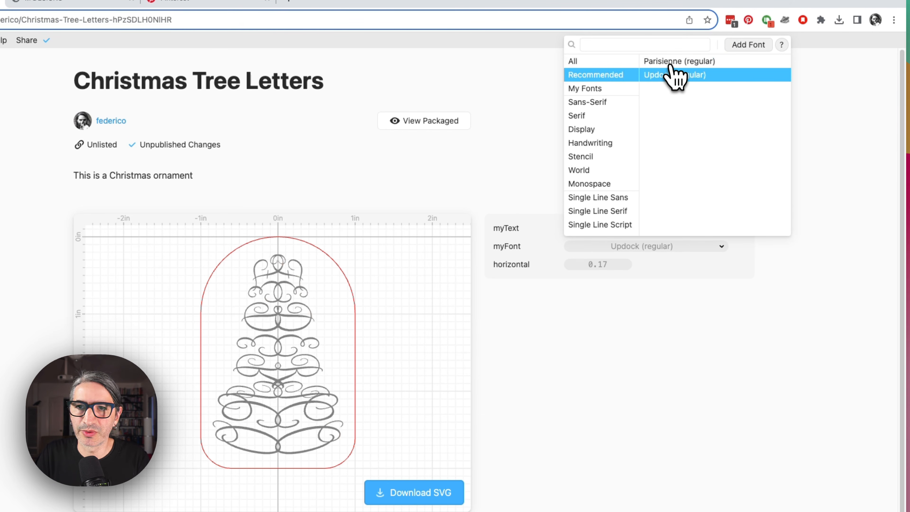
left_click(636, 269)
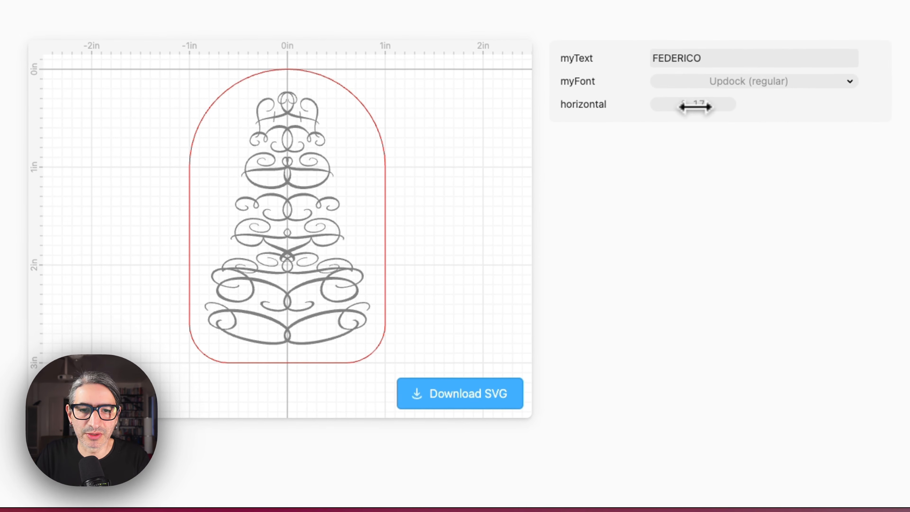
mouse_move(696, 106)
left_mouse_down()
mouse_move(671, 105)
mouse_move(683, 105)
left_mouse_up()
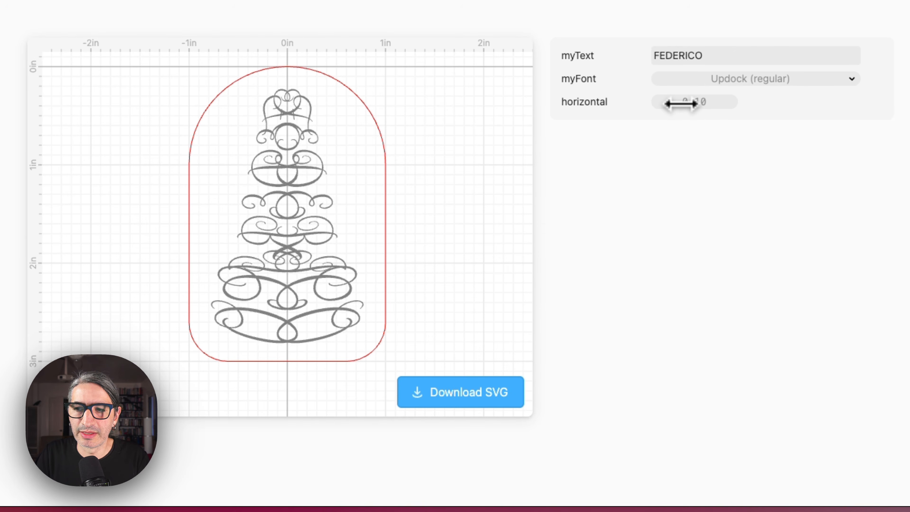
key("shift")
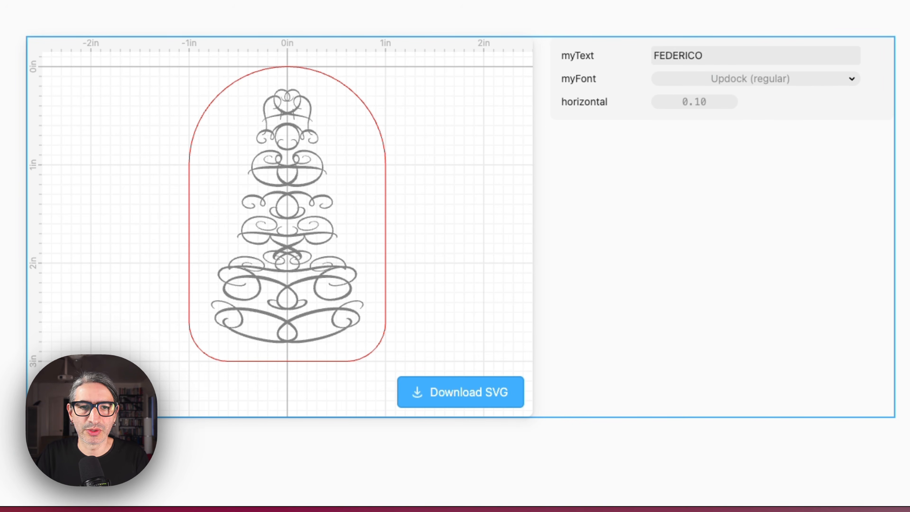